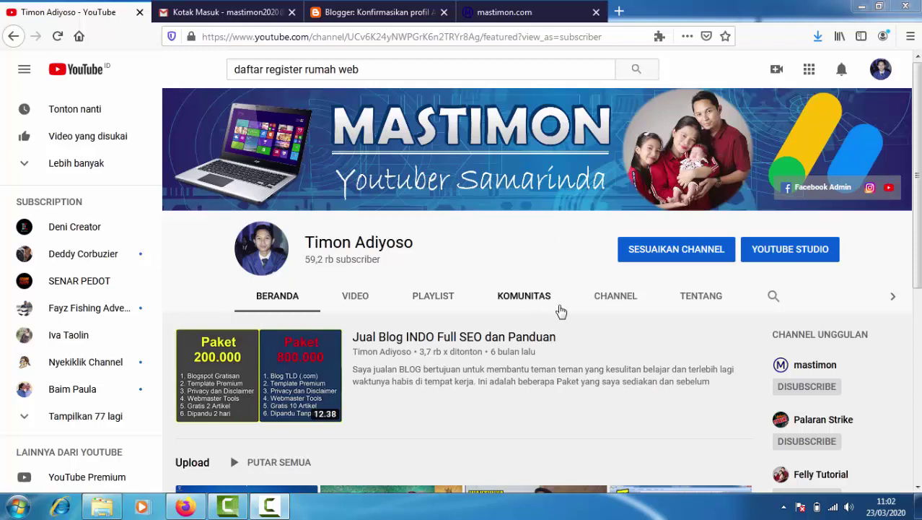
- Look through the home page and the uploaded videos of the open YouTube channel
scroll(499, 253, down, 4)
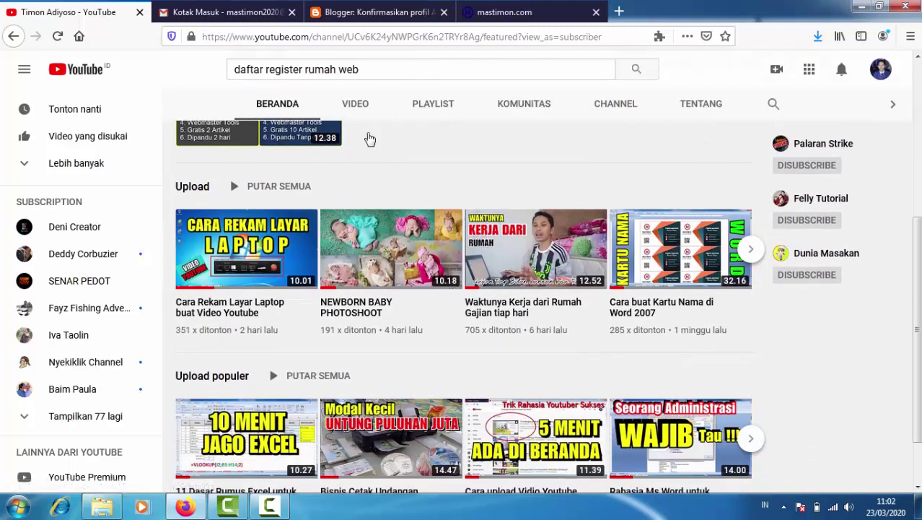
click(355, 106)
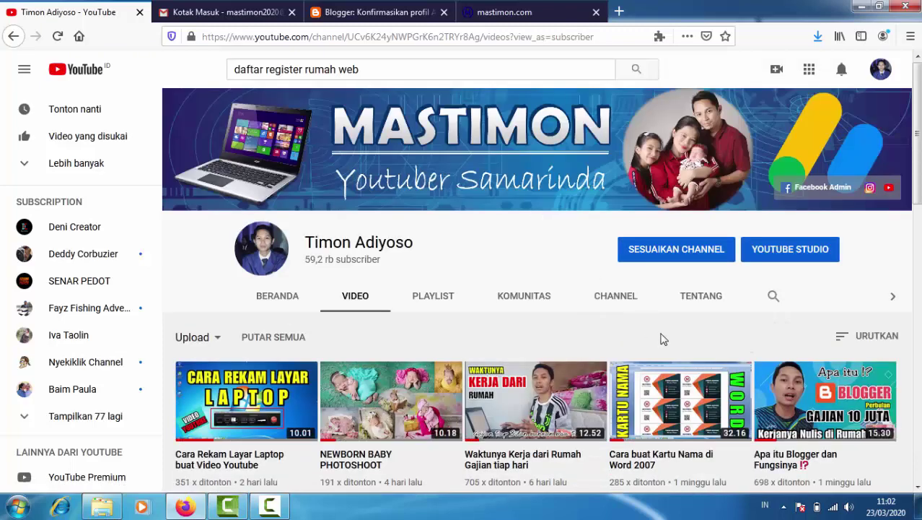
scroll(576, 290, down, 1)
scroll(576, 291, down, 1)
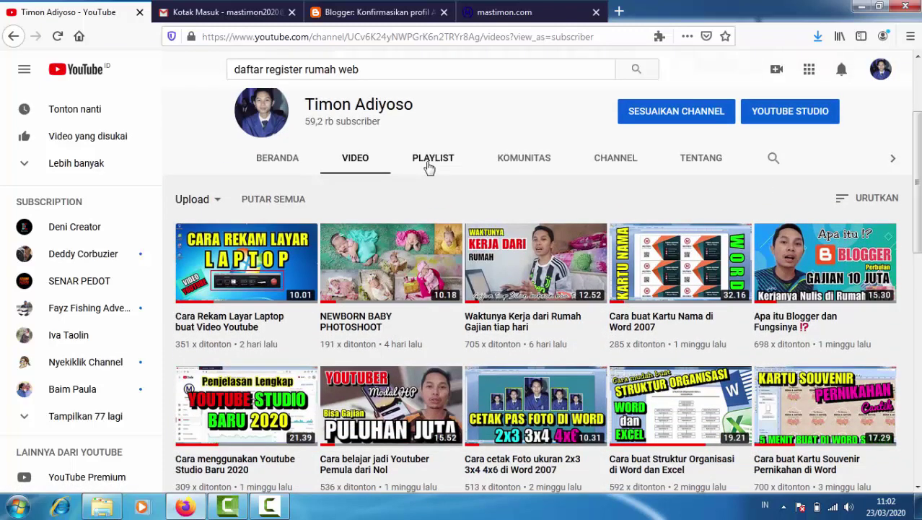
- Open the Tutorial Blogger playlist from the channel's playlists and look through its videos
click(430, 160)
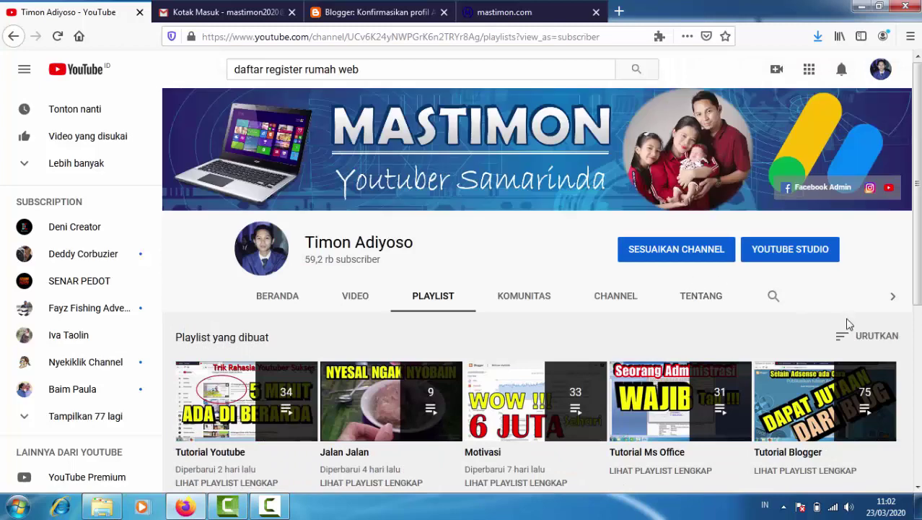
scroll(846, 347, down, 2)
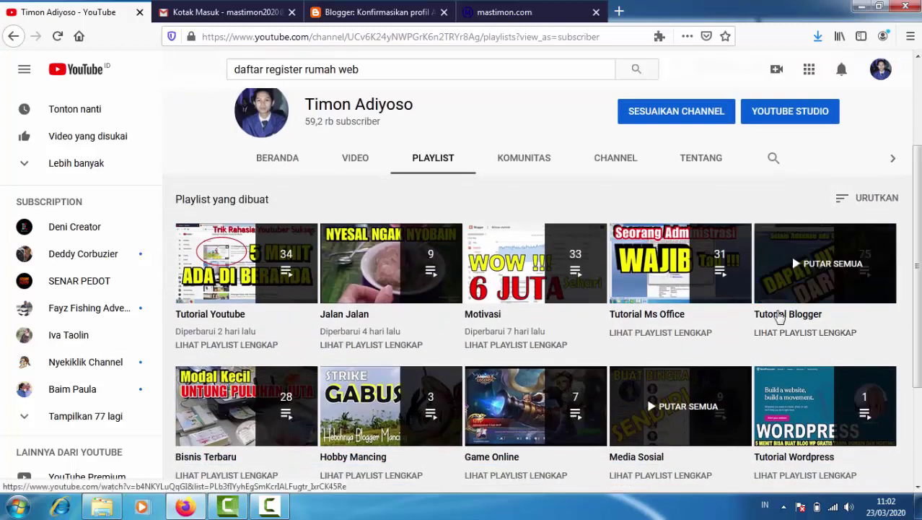
click(784, 336)
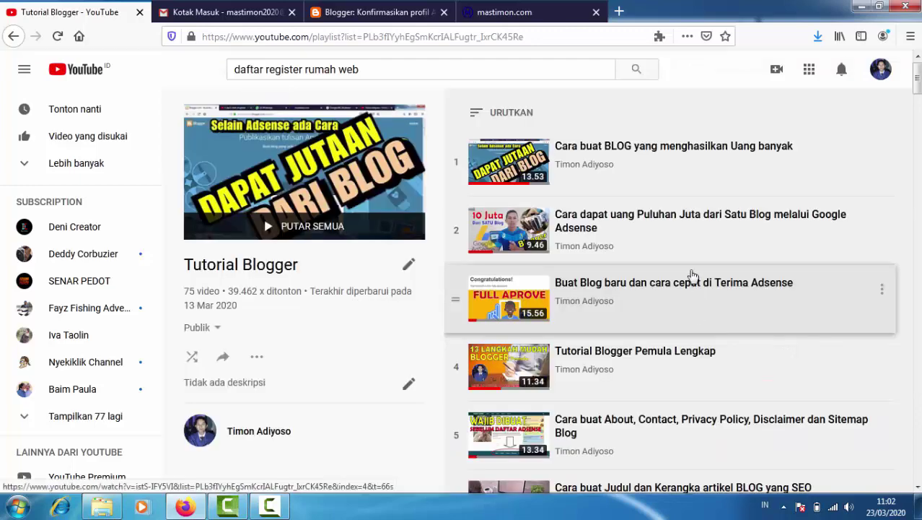
scroll(661, 245, down, 3)
scroll(664, 303, down, 9)
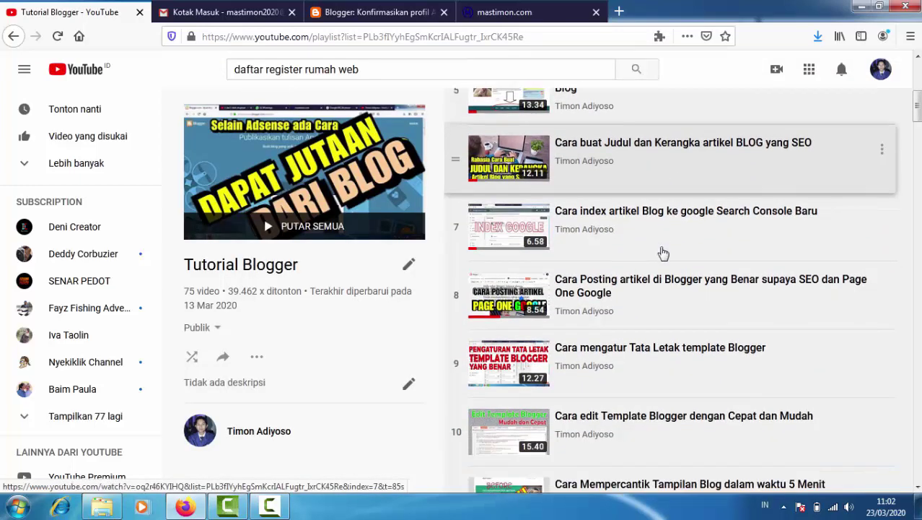
scroll(668, 358, down, 9)
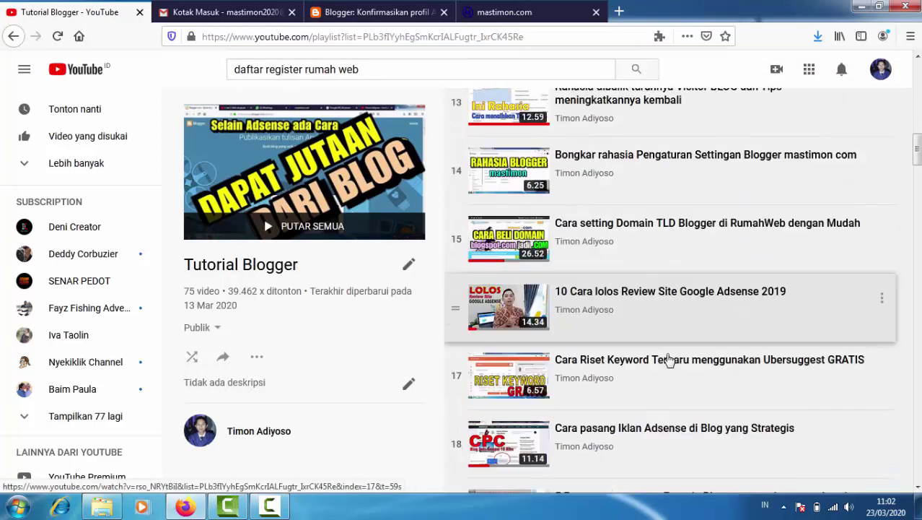
scroll(663, 357, up, 20)
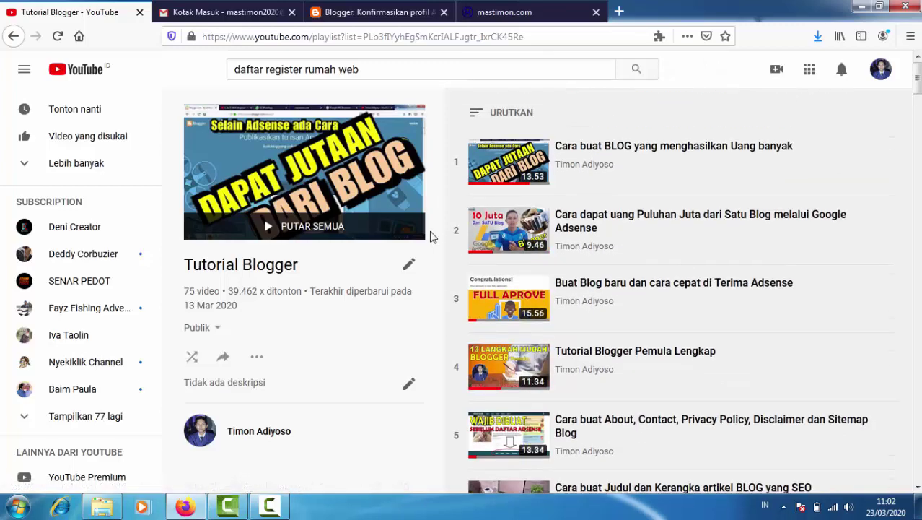
- Search YouTube for "mastimo" and open the mastimon channel
drag(369, 69, 164, 73)
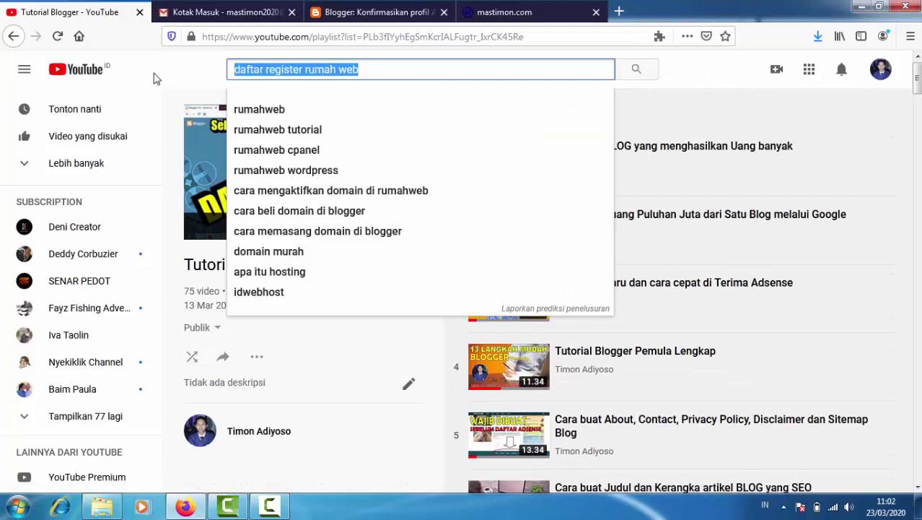
text(mastimo)
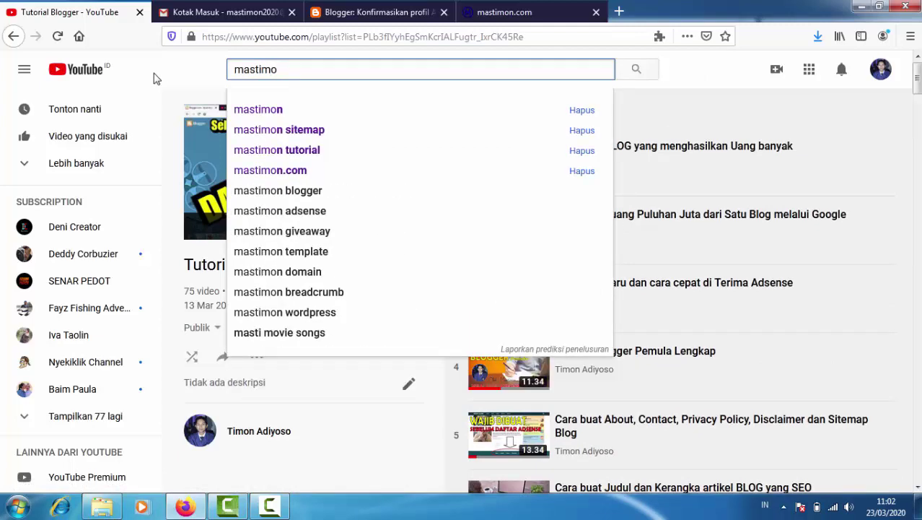
key(Return)
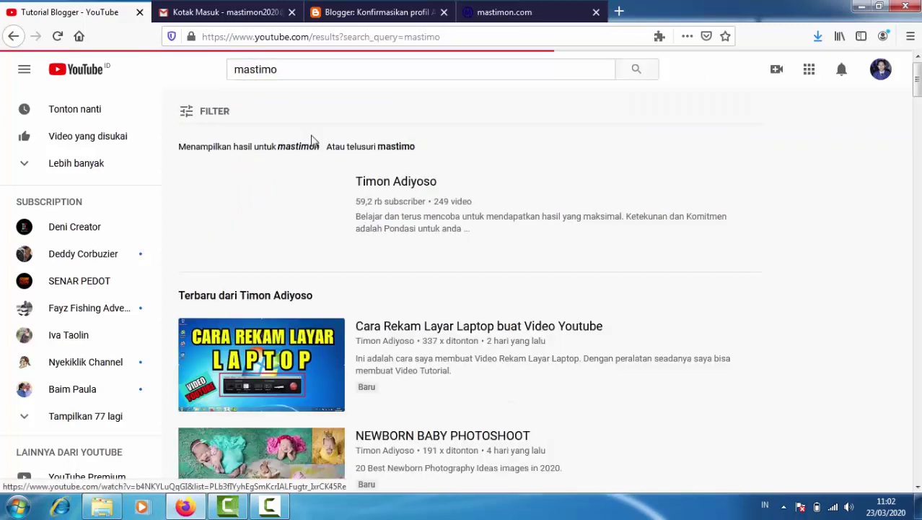
scroll(381, 268, down, 4)
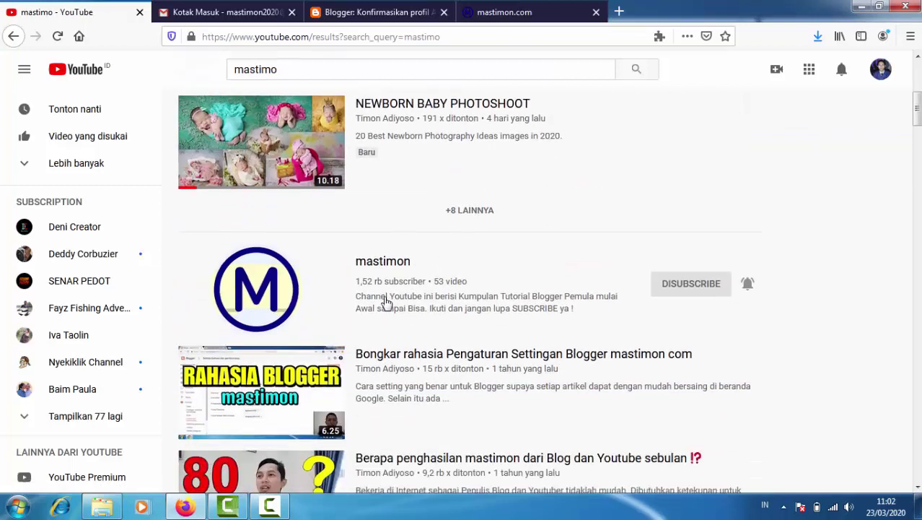
click(370, 324)
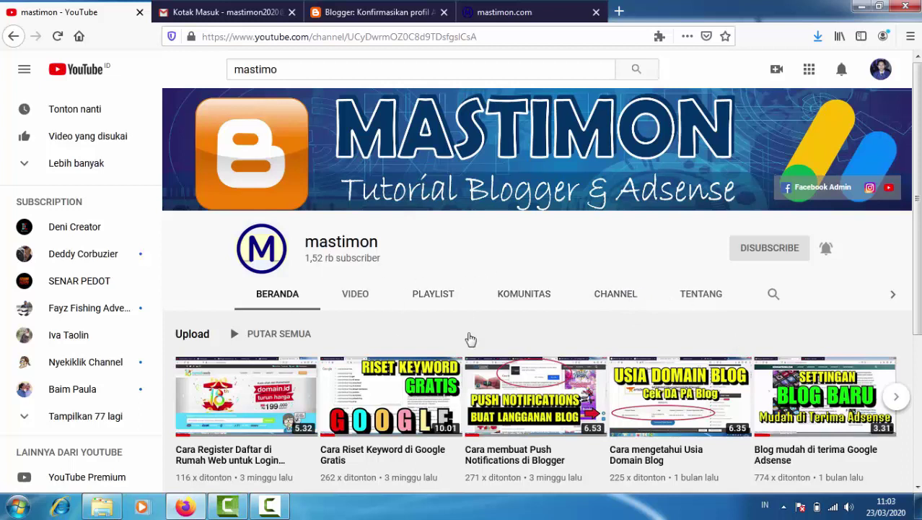
- View the Gmail inbox and switch to the Blogger profile confirmation page
click(223, 14)
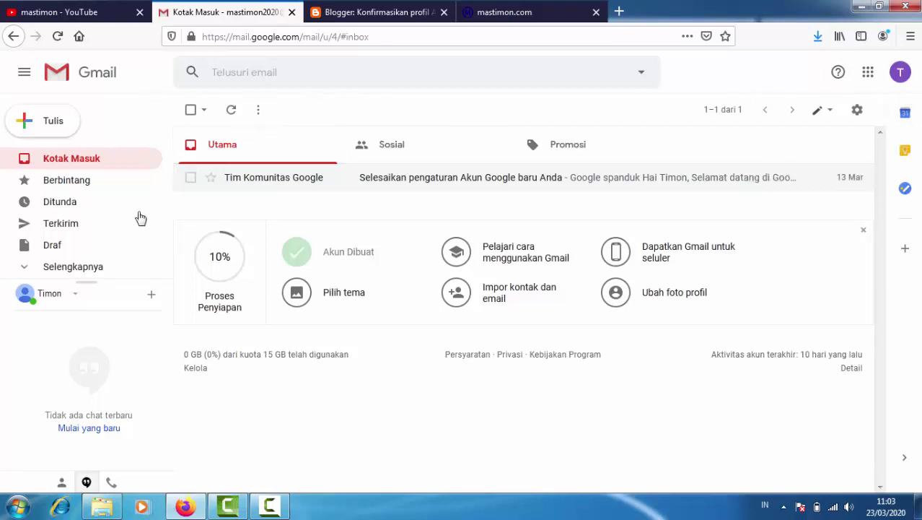
click(342, 12)
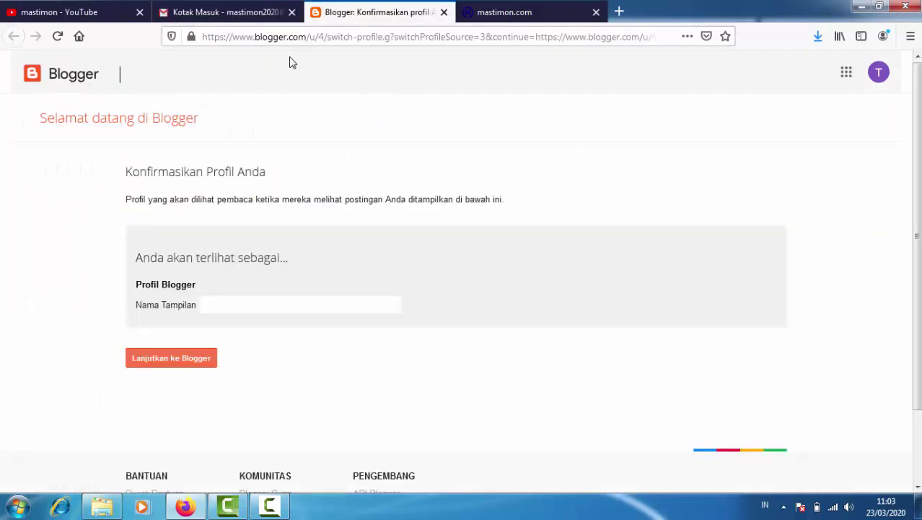
drag(303, 37, 166, 37)
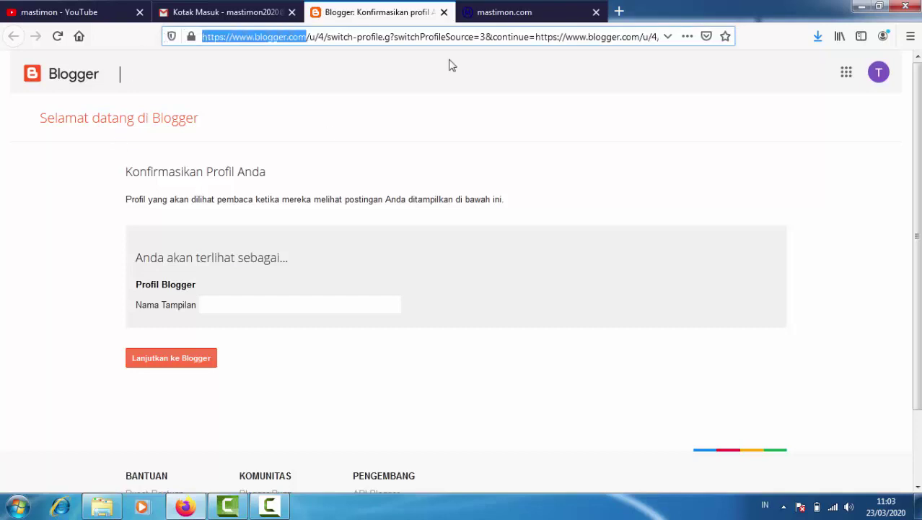
click(271, 36)
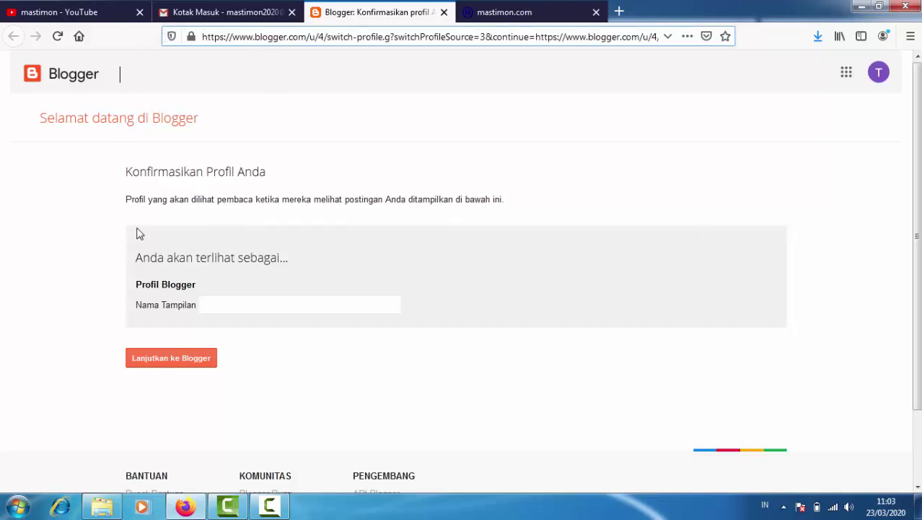
- Enter the display name for the Blogger profile, continue to Blogger and dismiss the cookie notice
click(208, 302)
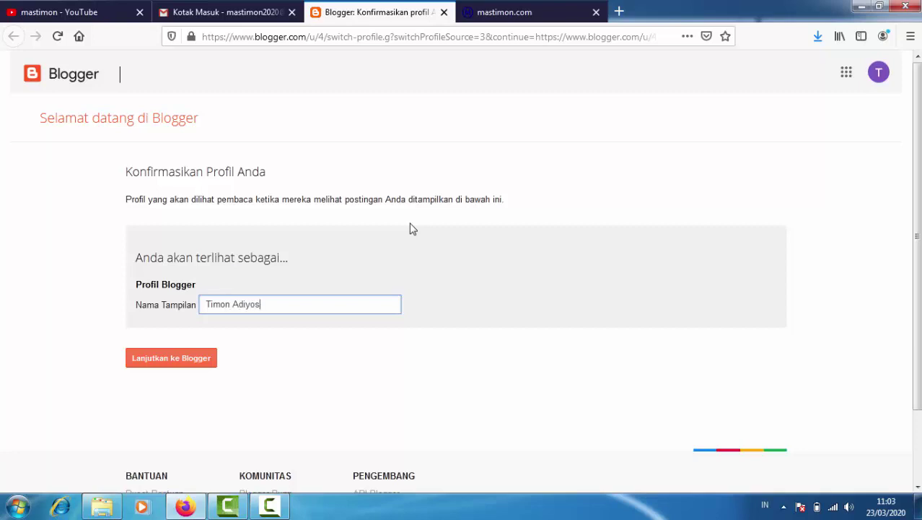
click(162, 359)
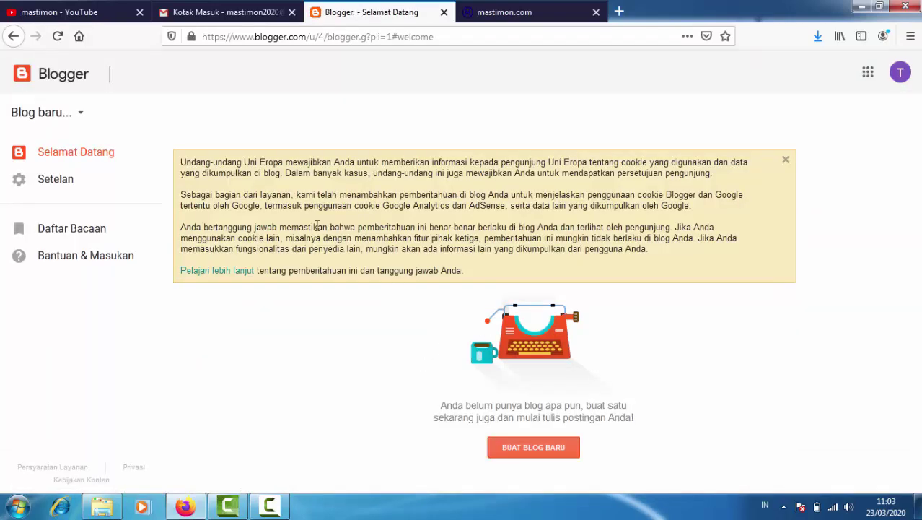
click(786, 159)
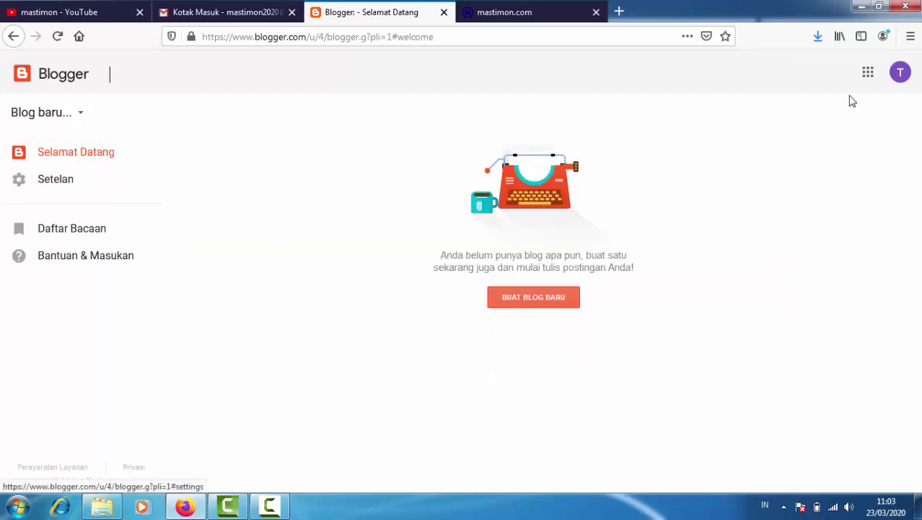
click(79, 118)
click(179, 119)
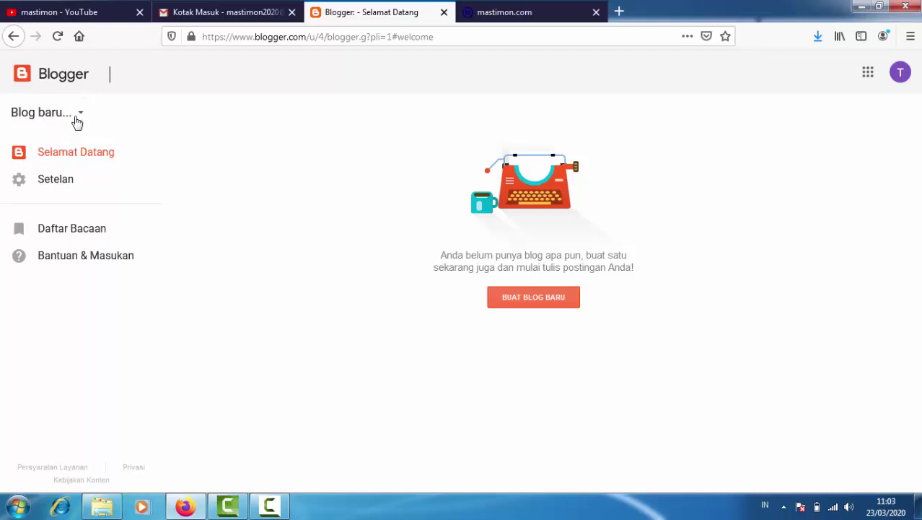
click(76, 121)
click(201, 119)
click(82, 117)
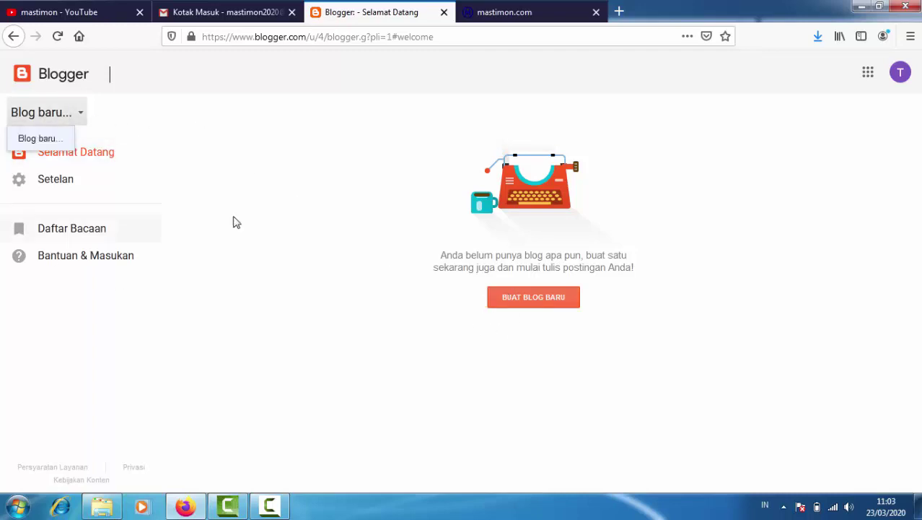
click(259, 153)
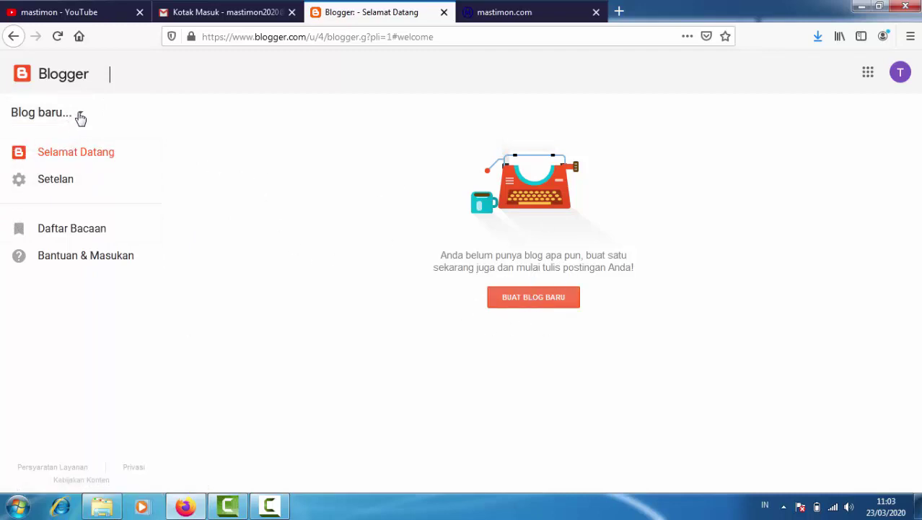
- Start creating a new blog and set its title to mastimon2020
click(534, 300)
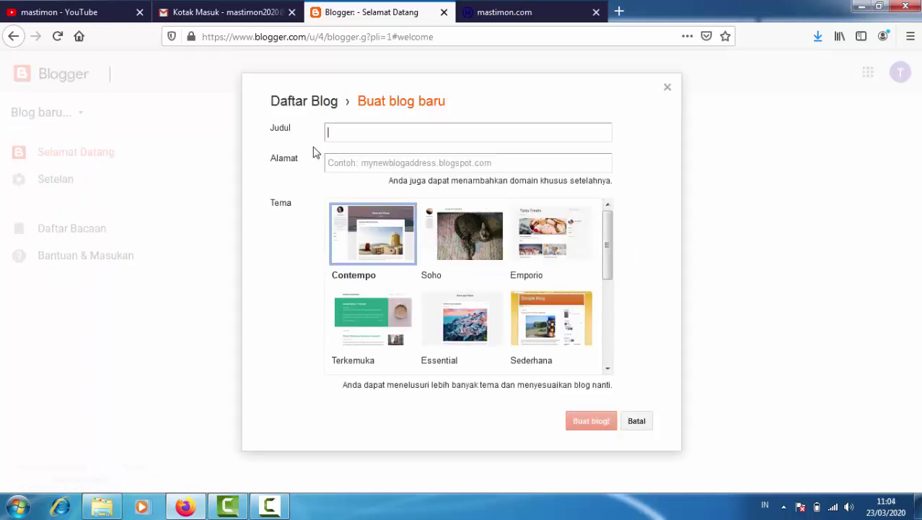
click(336, 161)
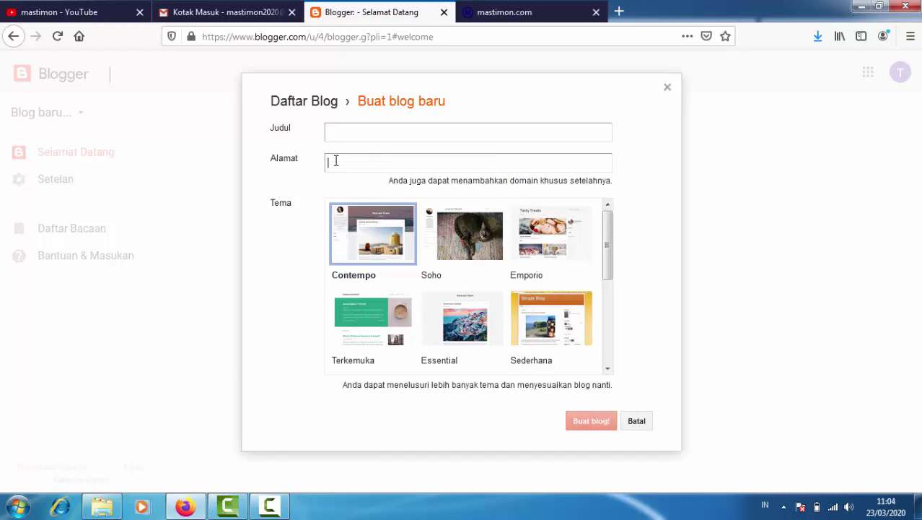
click(335, 131)
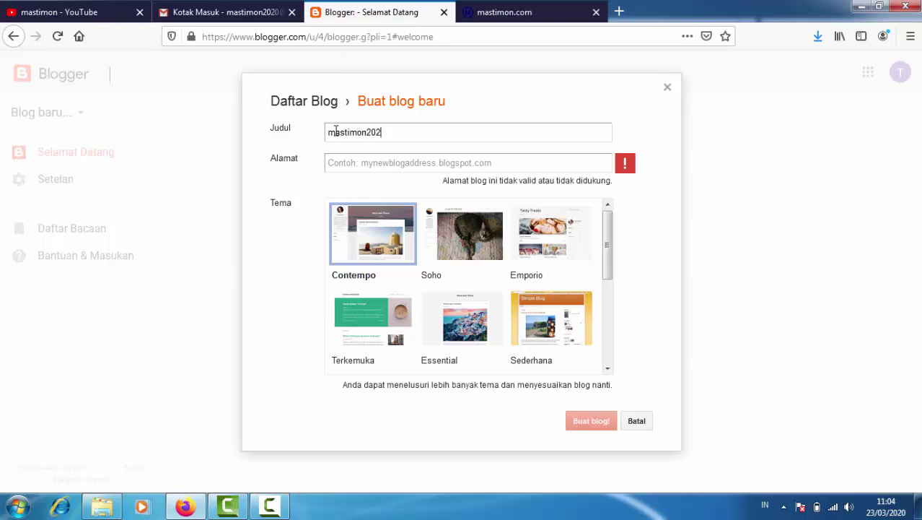
- Set the new blog's address to mastimon2020.blogspot.com and select the Tampilan Dinamis theme
click(347, 166)
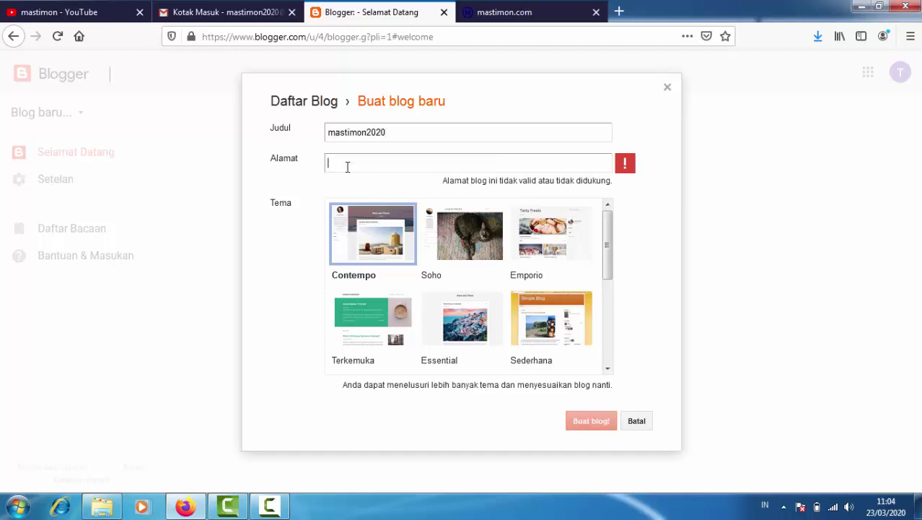
click(374, 135)
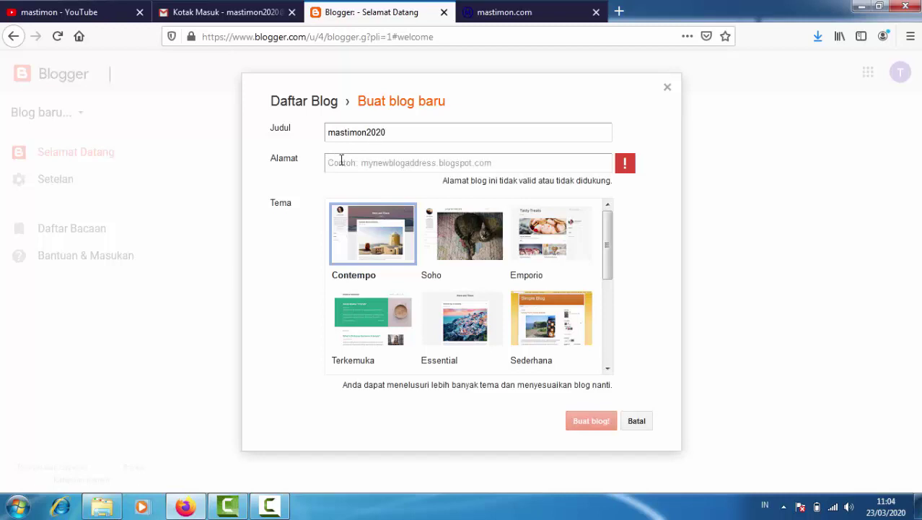
click(342, 160)
text(masti)
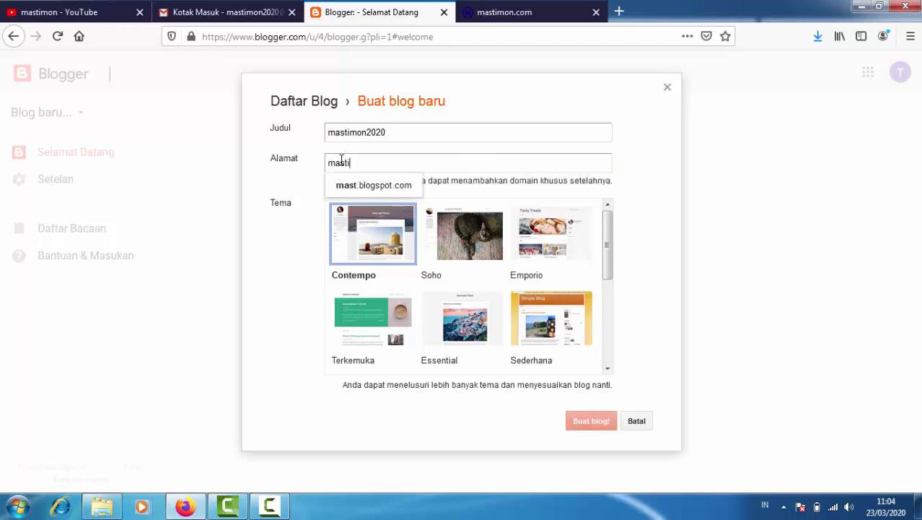
text(mon2020)
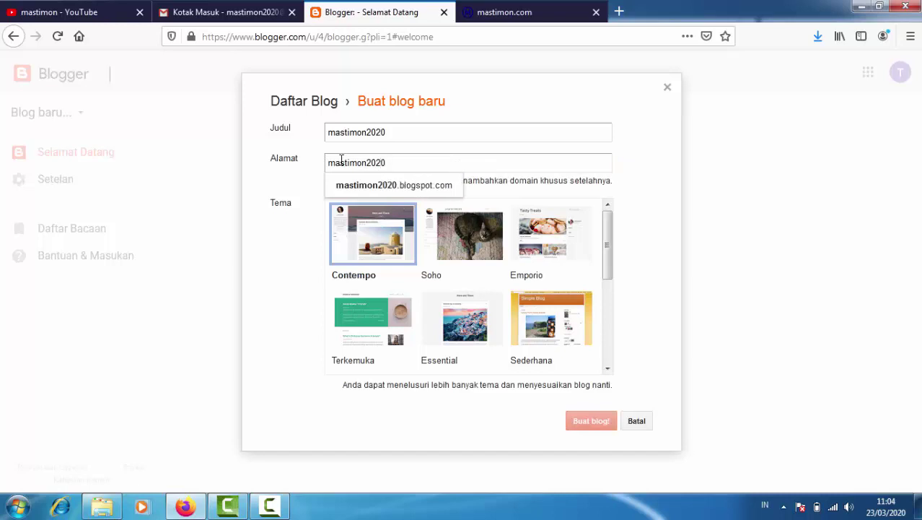
click(287, 269)
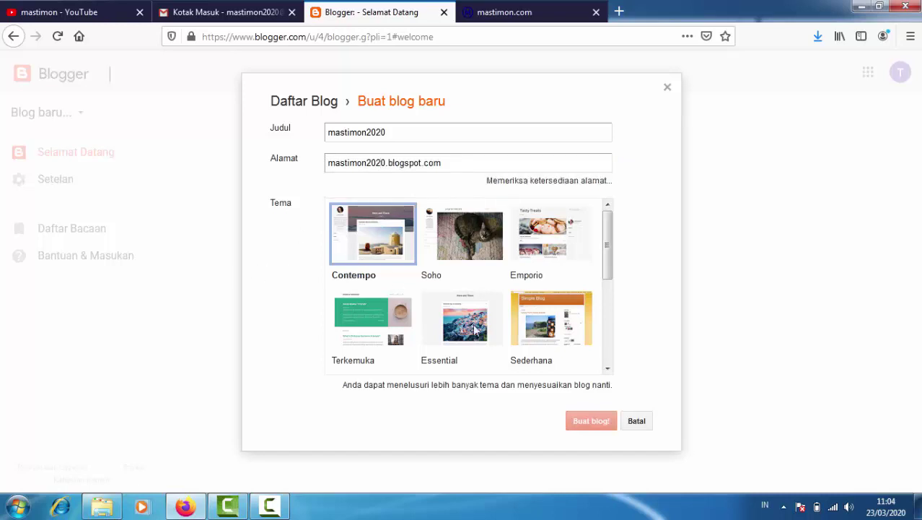
drag(610, 259, 611, 308)
click(353, 302)
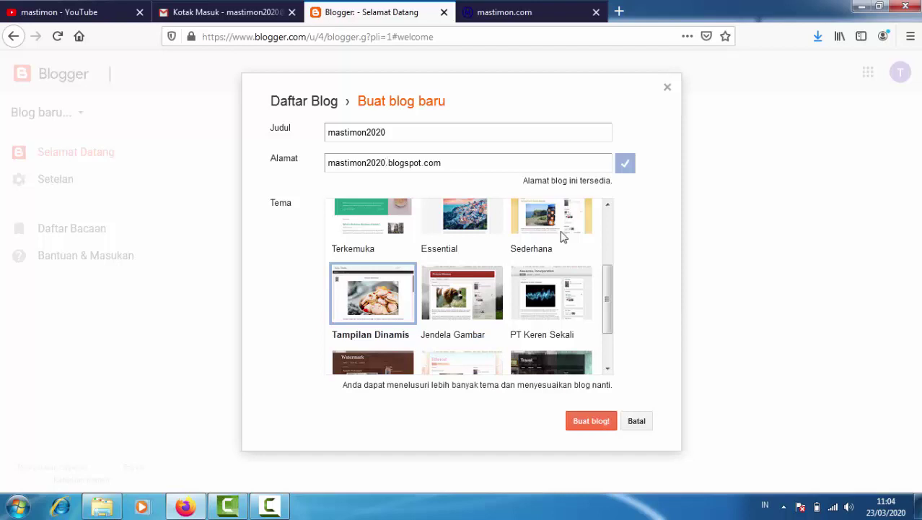
- Try mastimon.blogspot.com as the blog address and restore it to mastimon2020.blogspot.com
key(BackSpace)
key(BackSpace)
key(BackSpace)
key(BackSpace)
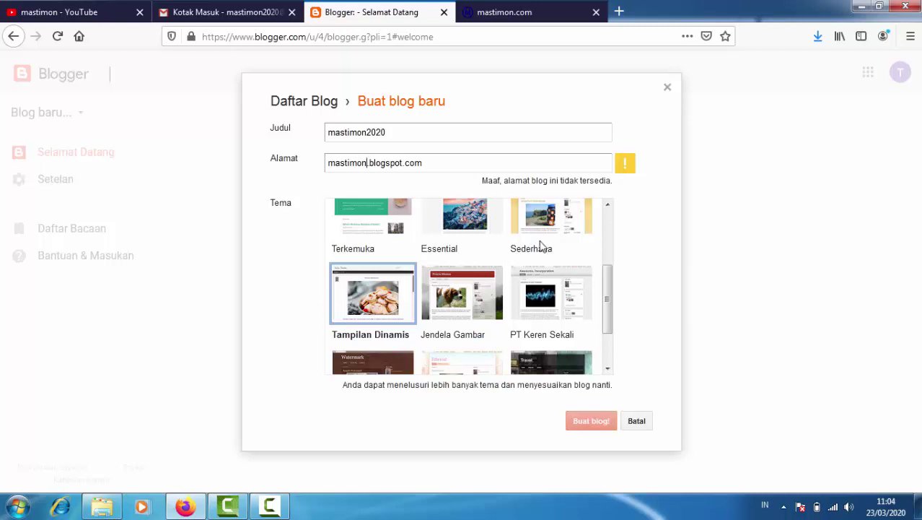
text(2020)
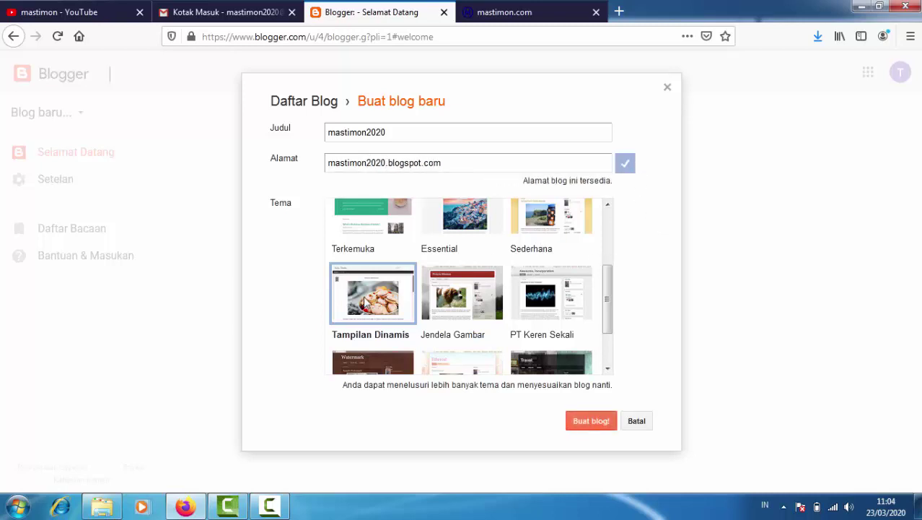
- Create the mastimon2020 blog, decline the Google Domains offer and dismiss the Question Hub banner
click(591, 420)
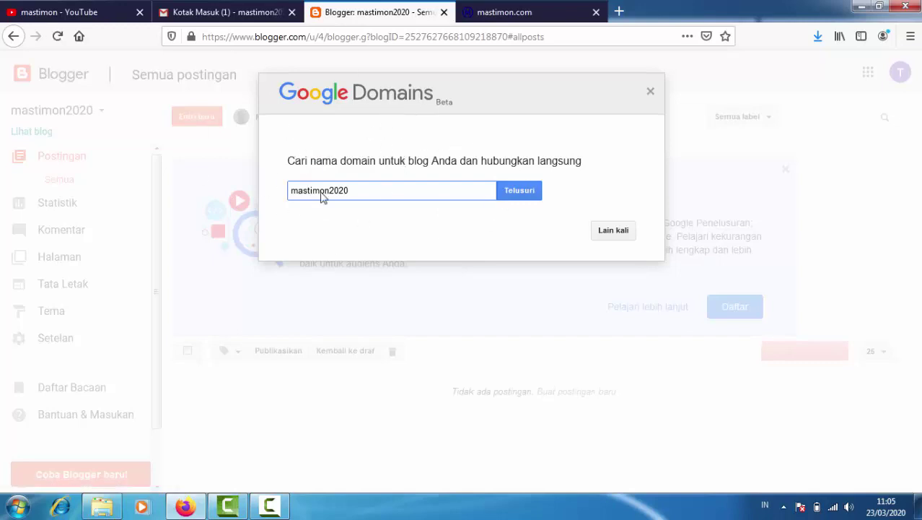
click(615, 231)
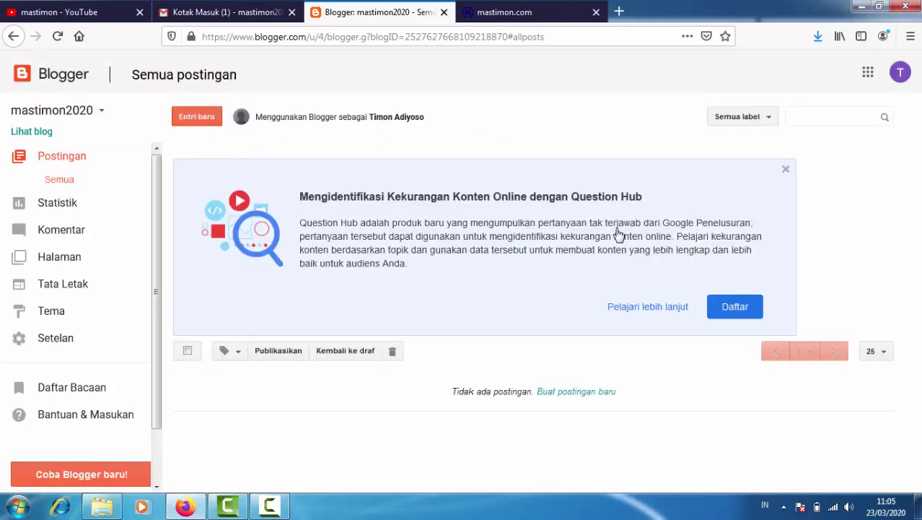
click(785, 171)
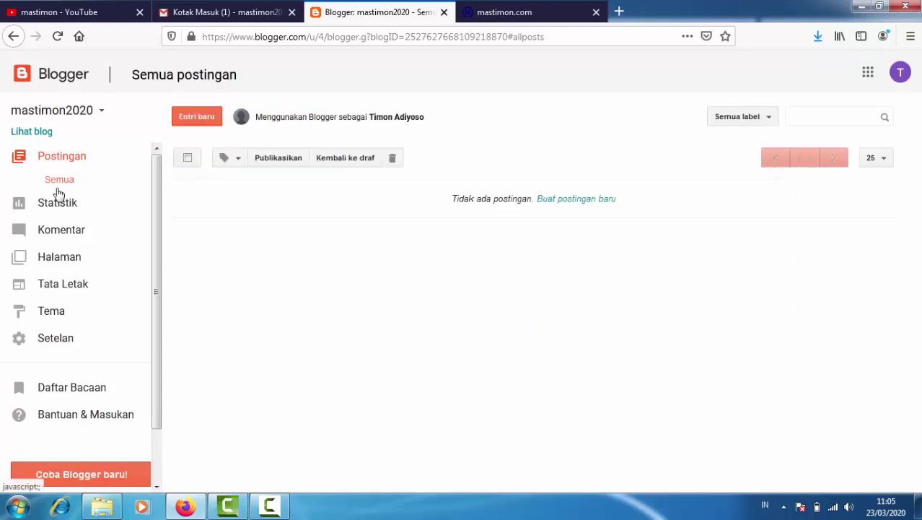
- View the new blog live, check its mastimon2020.blogspot.com address and return to the Blogger dashboard
click(27, 136)
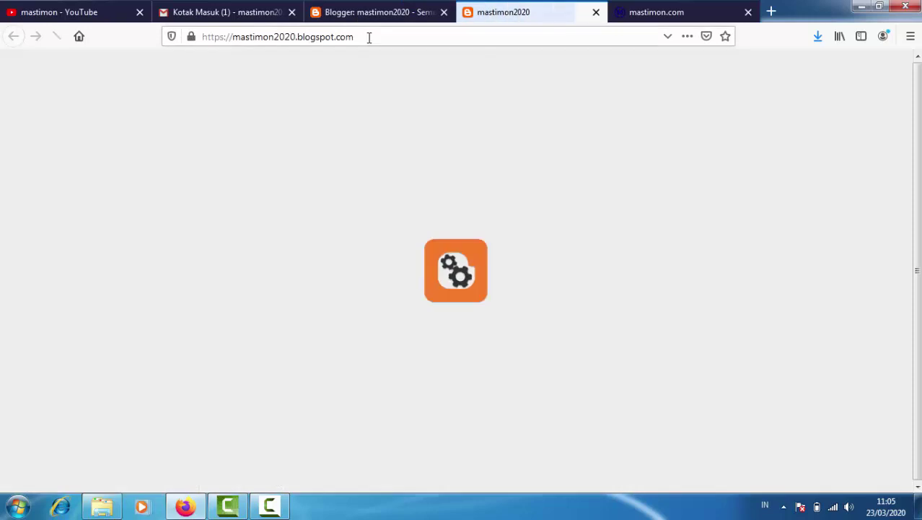
drag(368, 36, 181, 43)
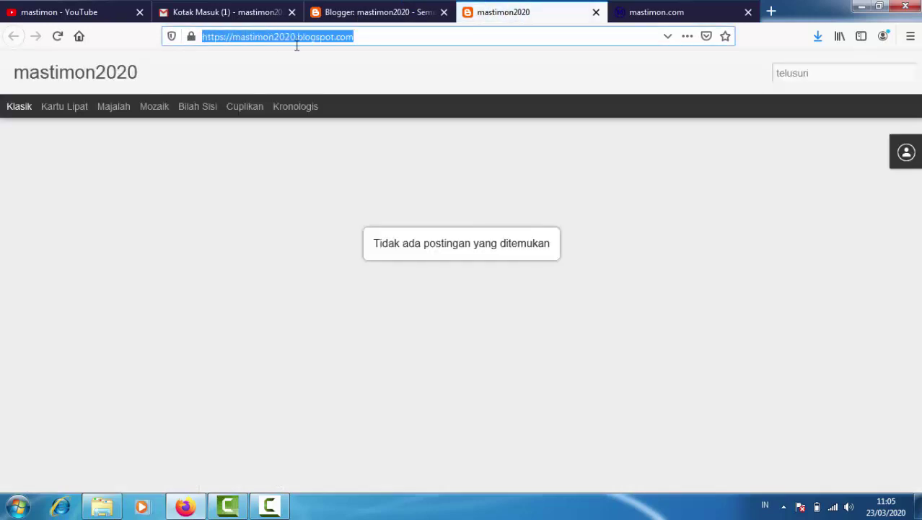
click(326, 40)
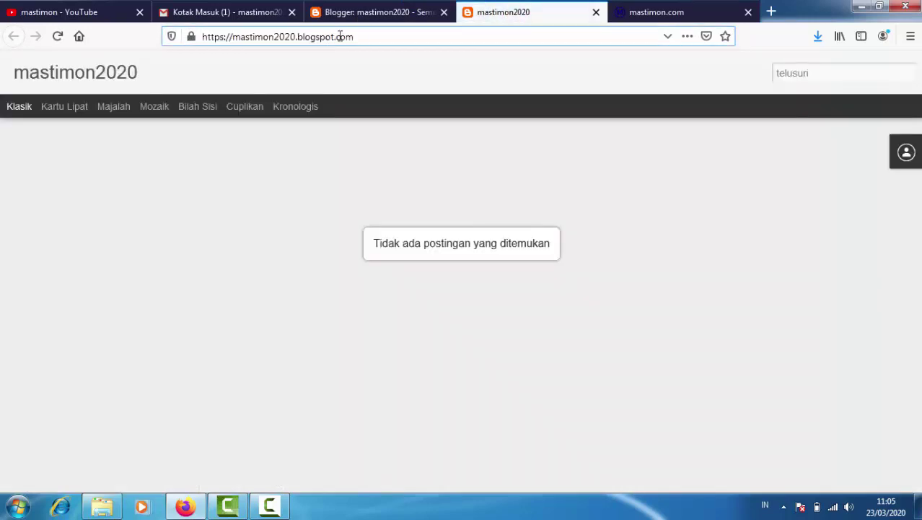
click(376, 14)
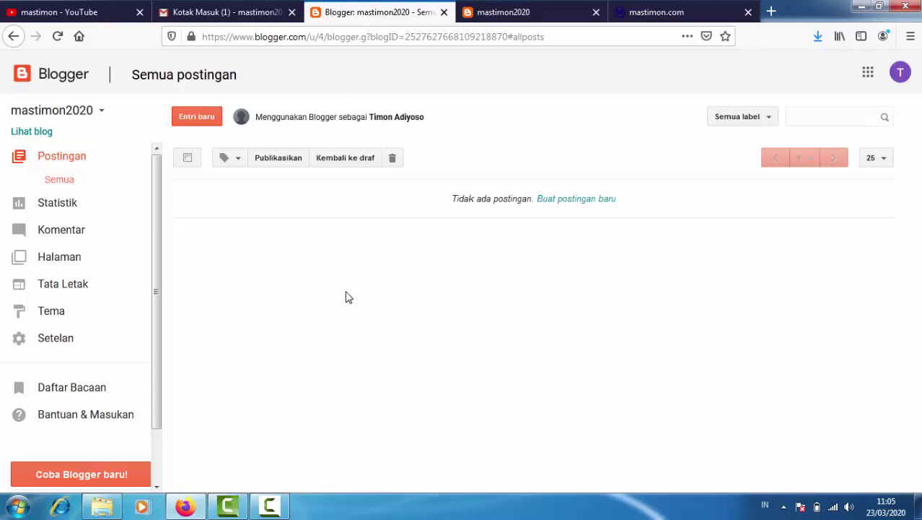
- Check the mastimon YouTube channel and search Google in a new tab for "cara buat blogspot"
click(99, 18)
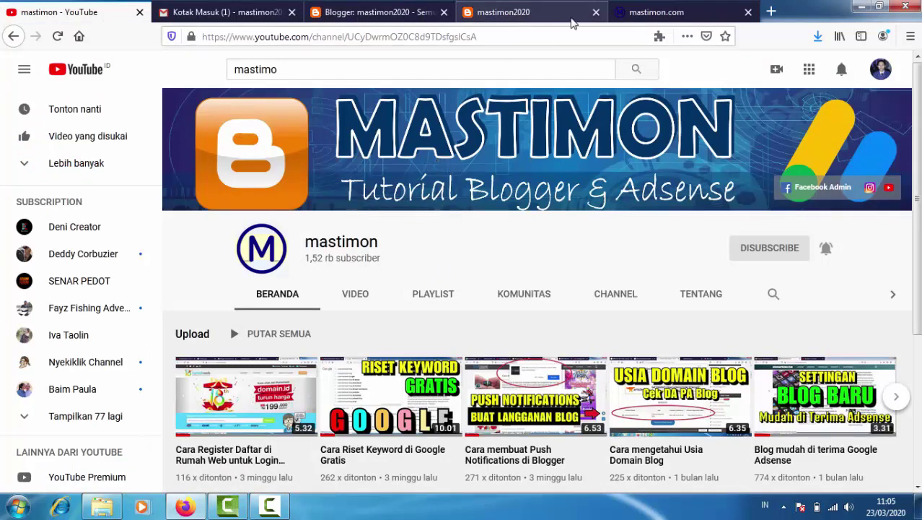
click(772, 12)
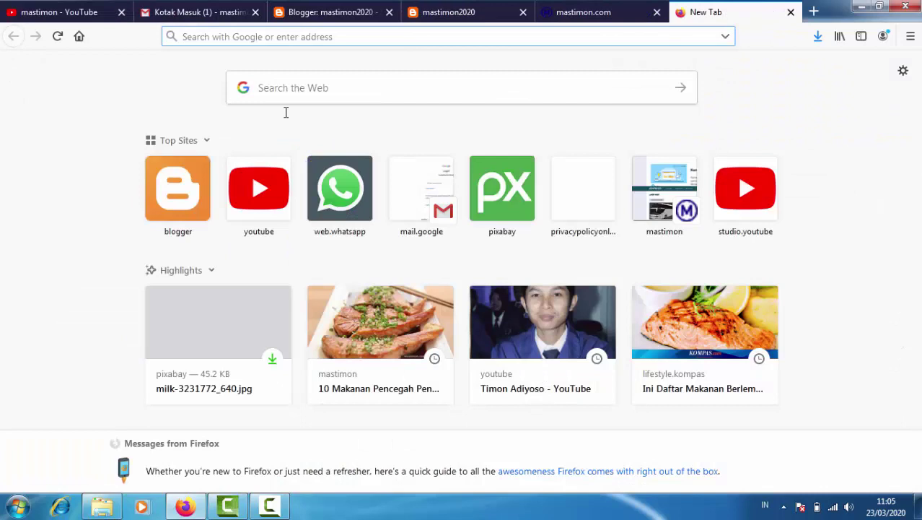
click(319, 85)
text(cara )
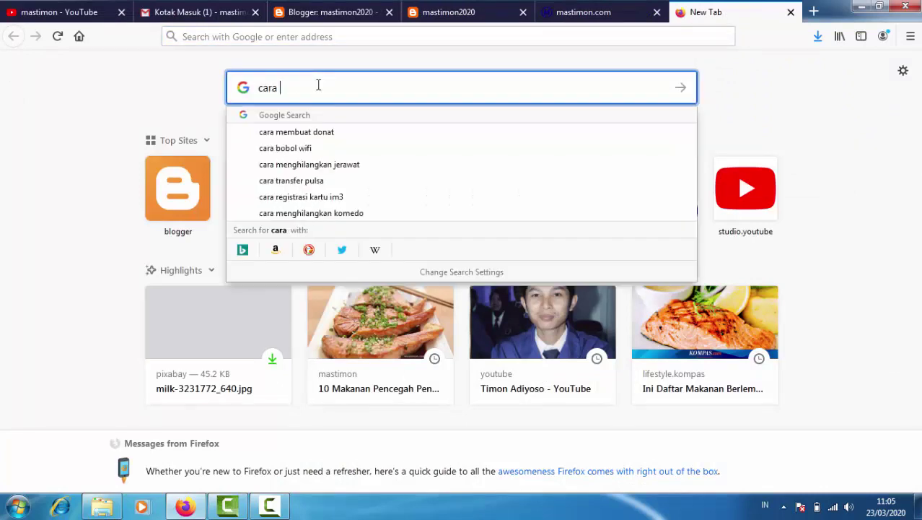
text(buat bl)
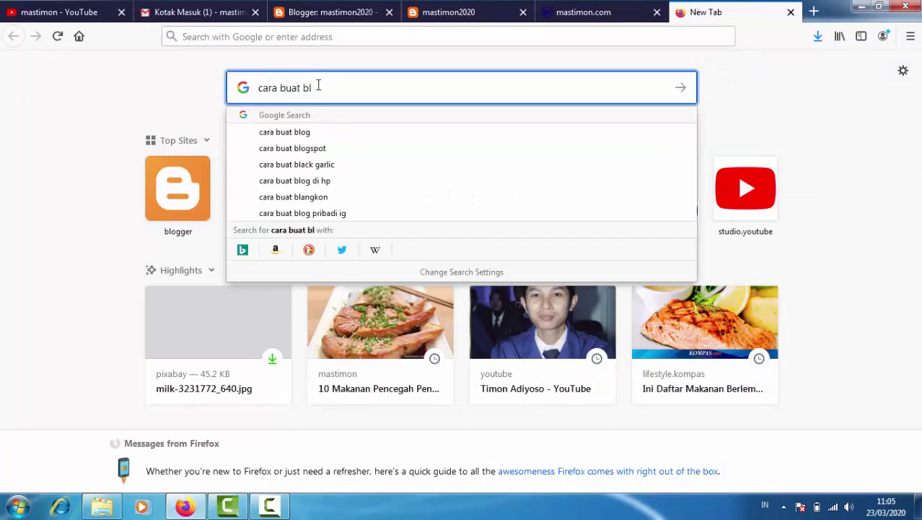
text(ogspot)
key(Return)
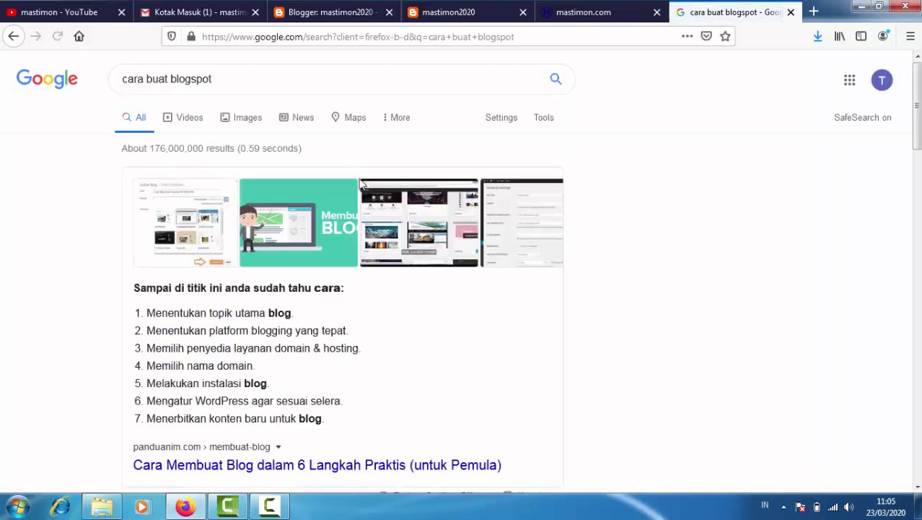
- Look through the search results for blog-creation guides and go back to the Blogger dashboard
scroll(415, 260, down, 2)
scroll(325, 282, down, 5)
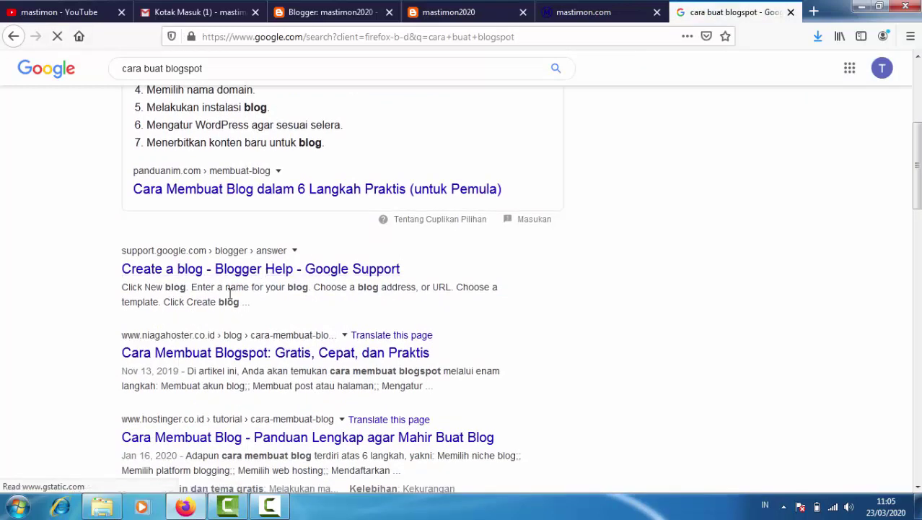
scroll(229, 296, down, 3)
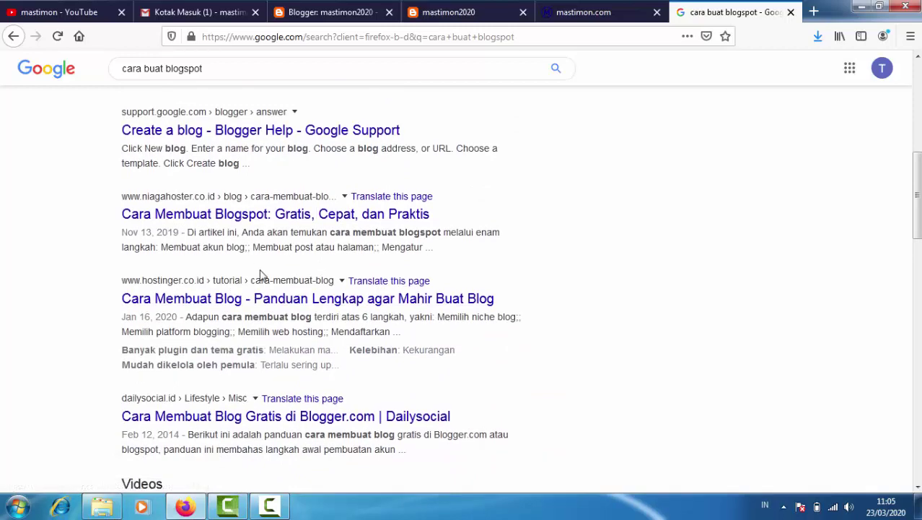
scroll(261, 278, down, 10)
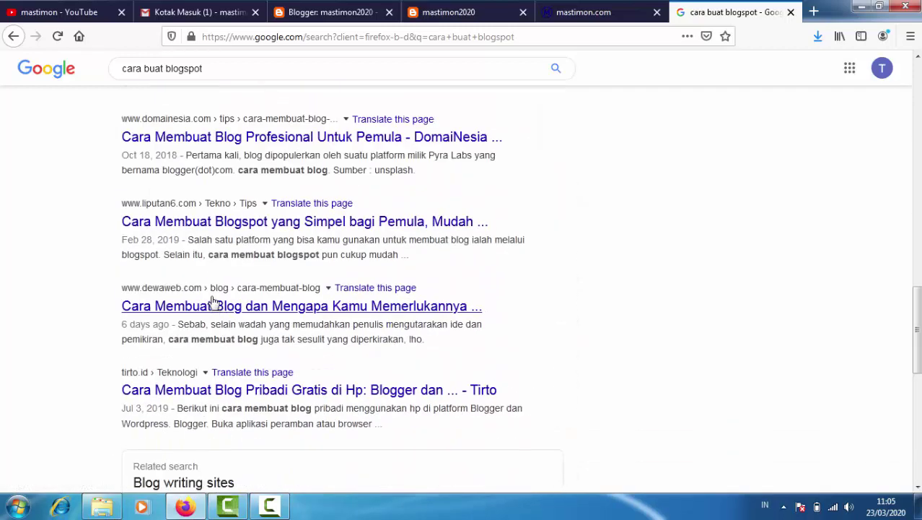
scroll(268, 292, down, 3)
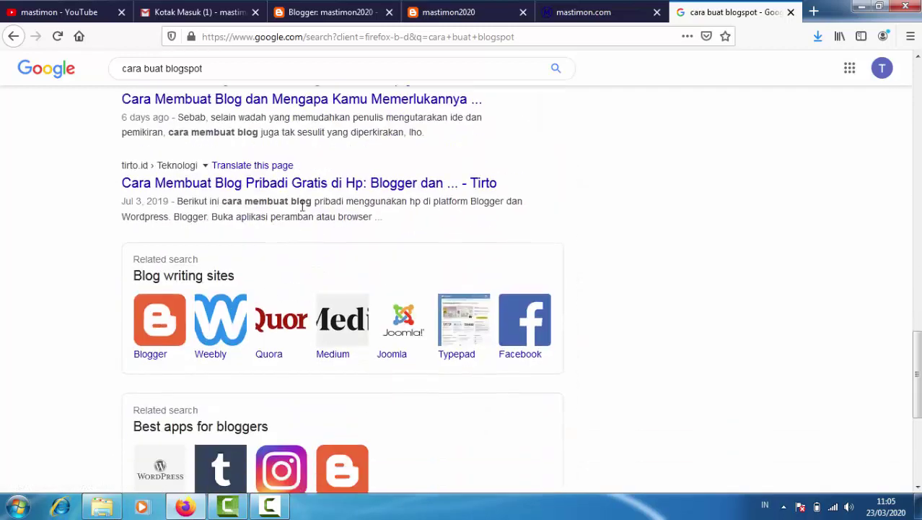
click(345, 18)
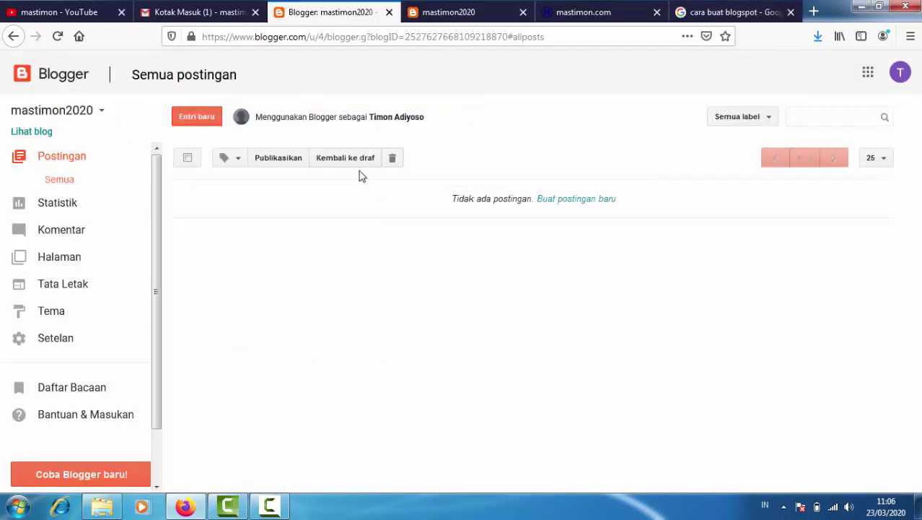
- Search YouTube for the creator's personal channel, open it, pause the featured video and return to the Blogger dashboard
click(62, 12)
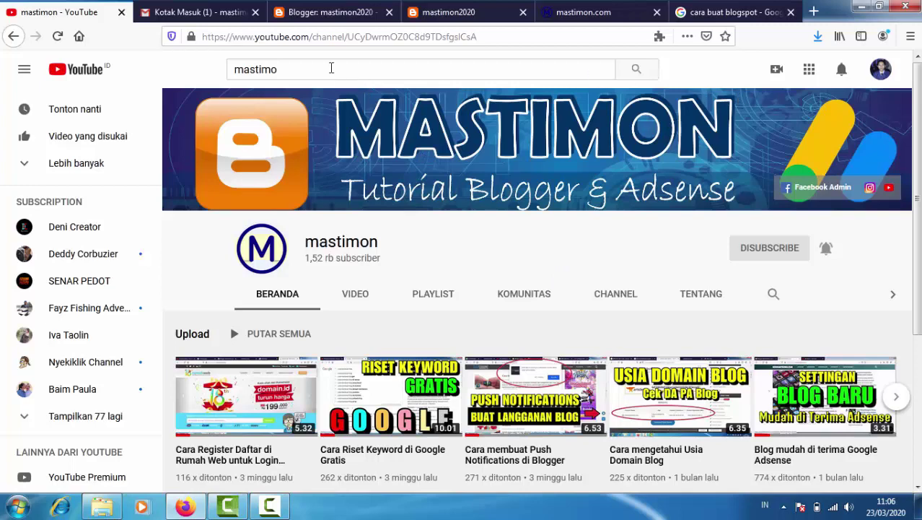
click(332, 67)
text(timon)
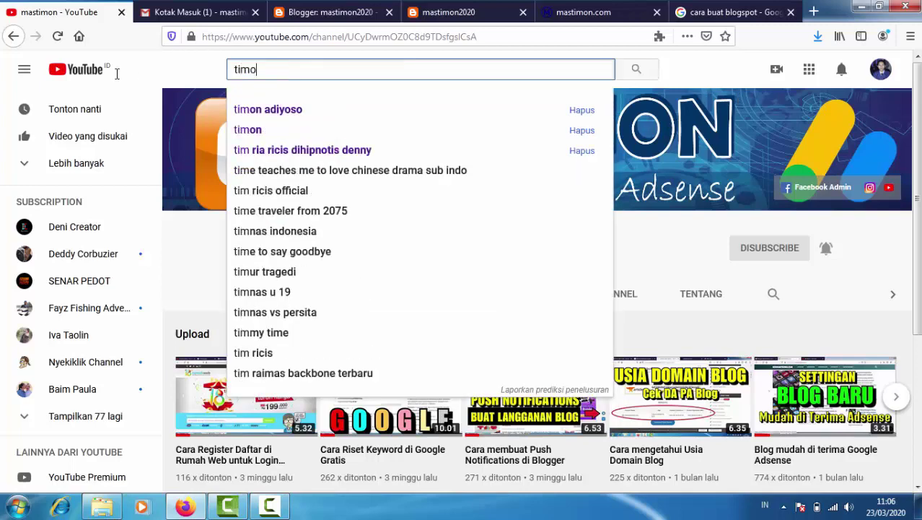
click(269, 109)
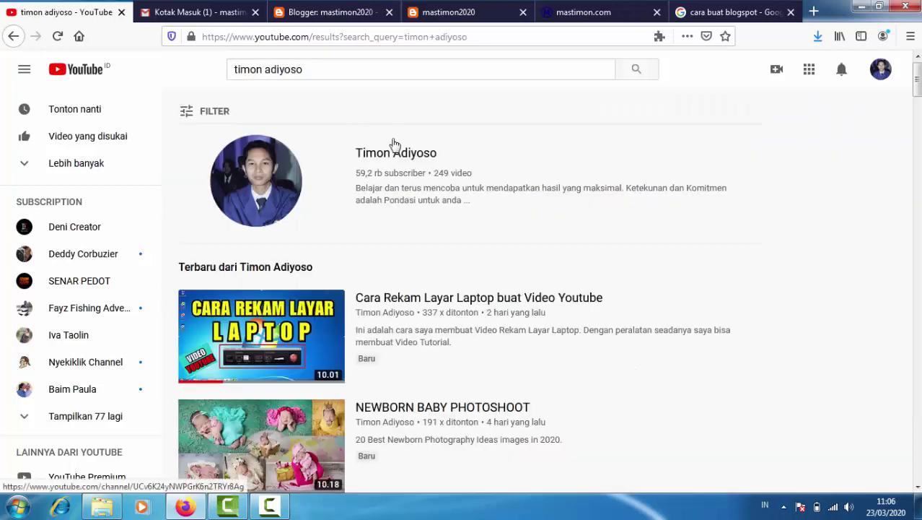
click(478, 162)
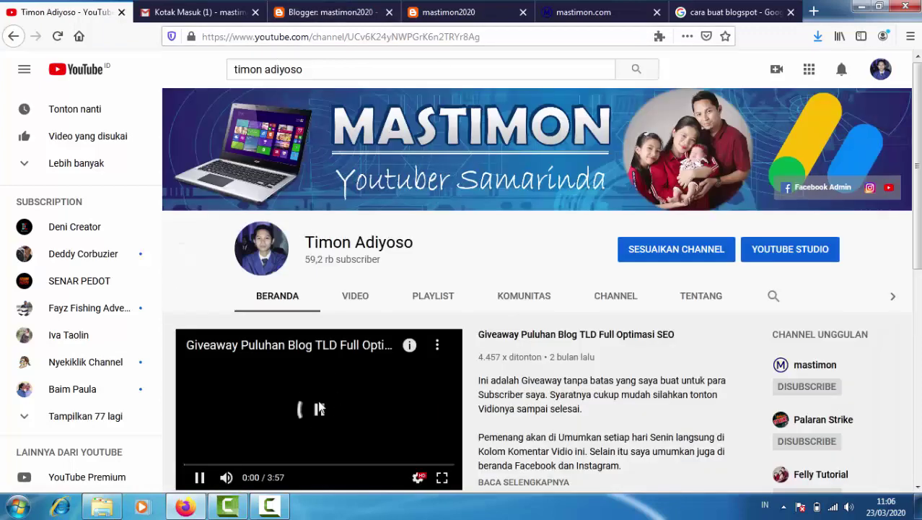
click(320, 396)
click(323, 16)
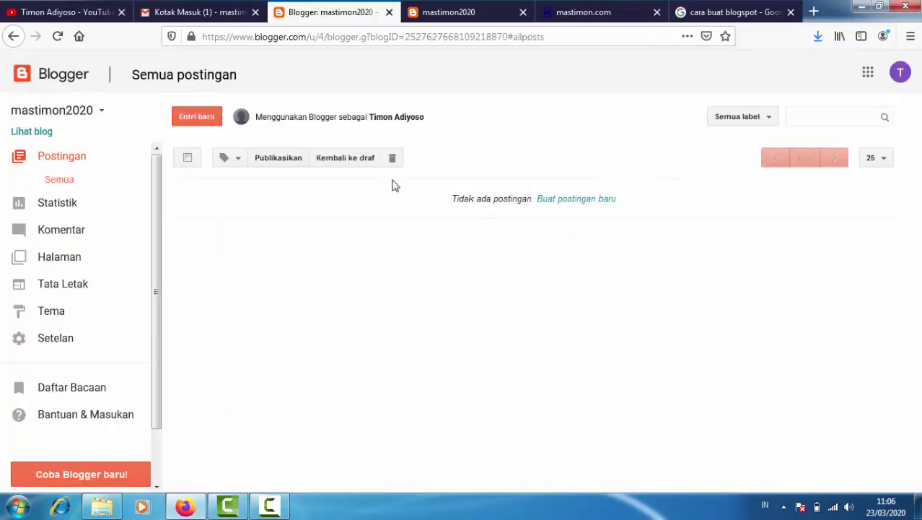
- Examine the live blog alongside the dashboard's Statistik overview and published Komentar sections
click(474, 14)
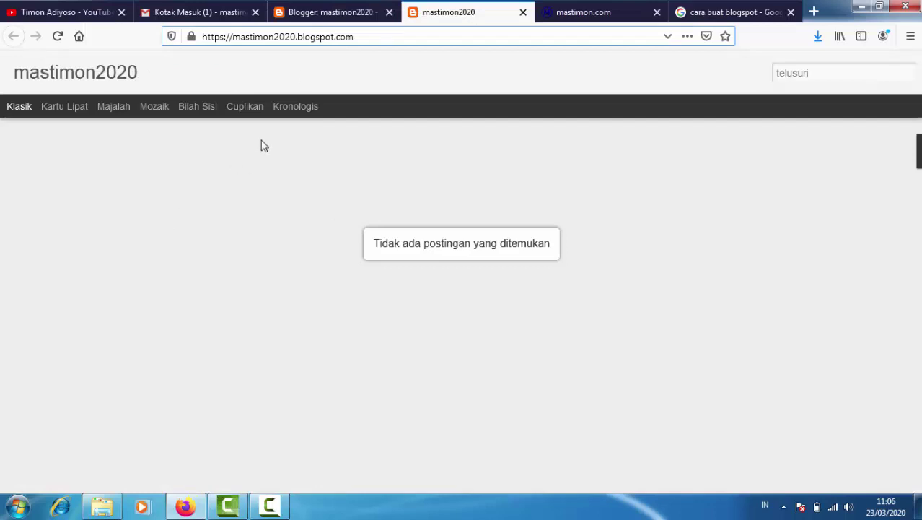
click(322, 13)
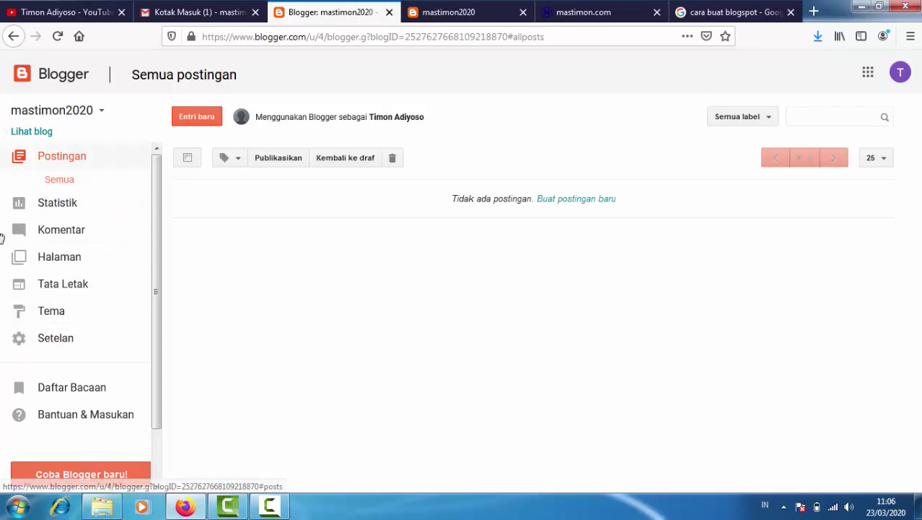
click(57, 208)
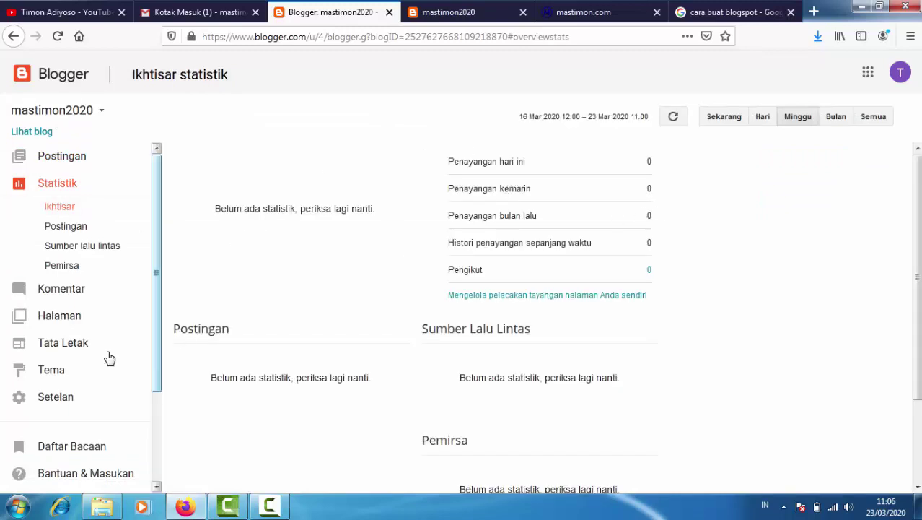
click(63, 291)
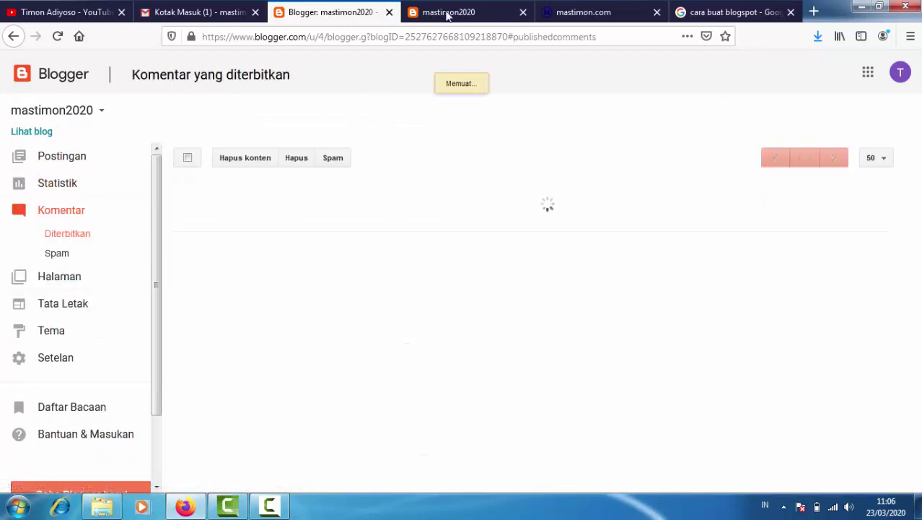
click(449, 12)
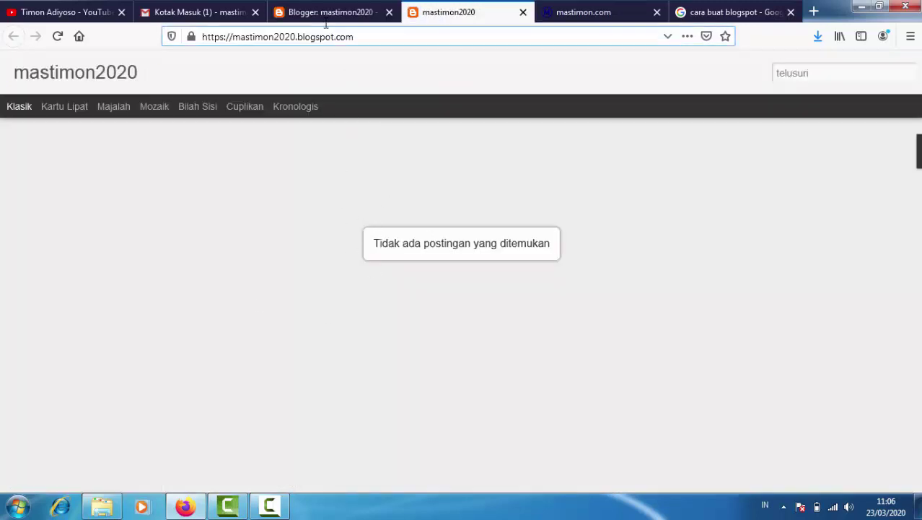
click(318, 18)
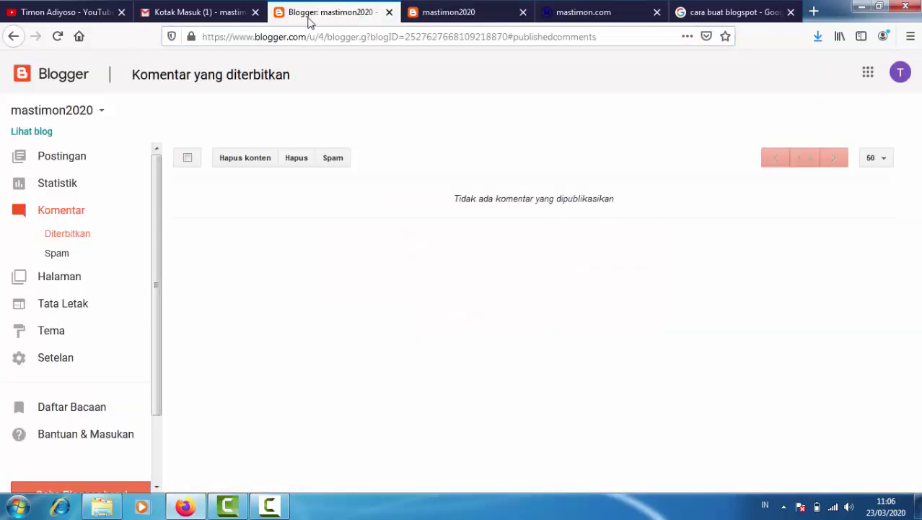
- Compare the blog's Halaman section with its Postingan section and end on the page list
click(61, 280)
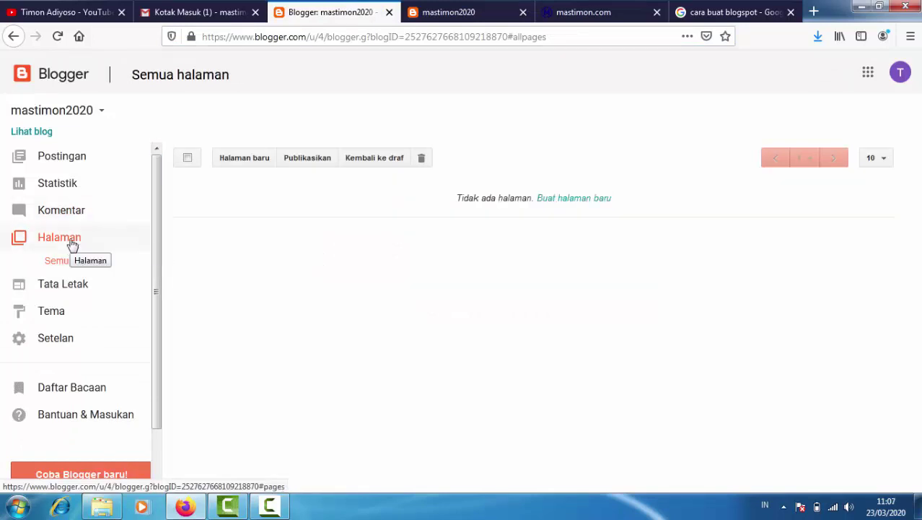
click(61, 156)
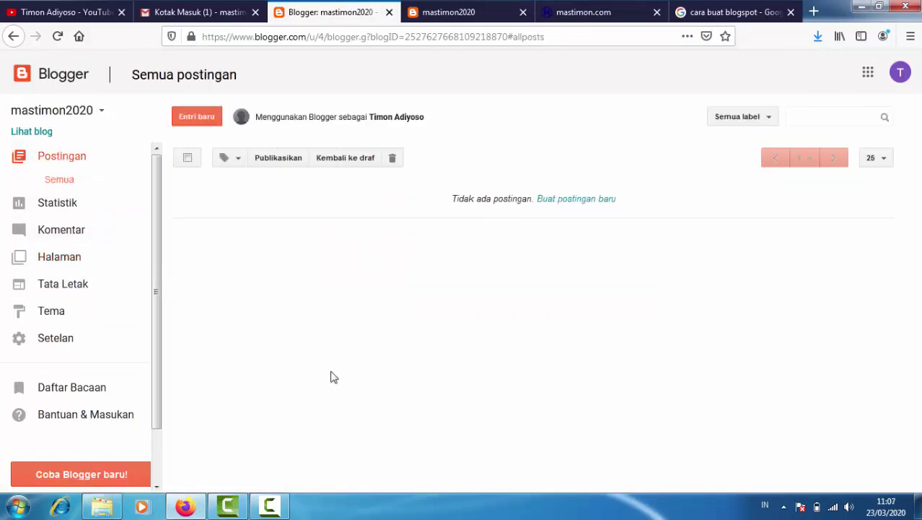
click(62, 258)
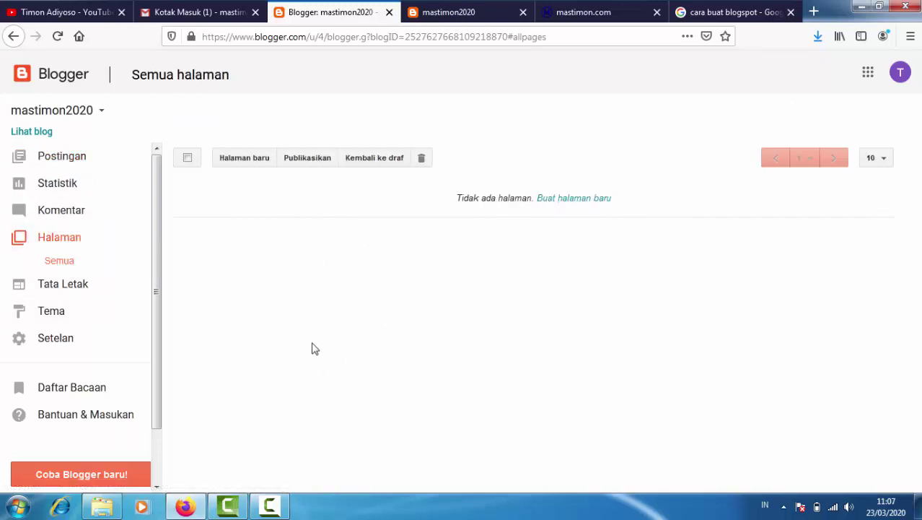
- Open the About page from the mastimon.com footer as an example of a static blog page
click(570, 12)
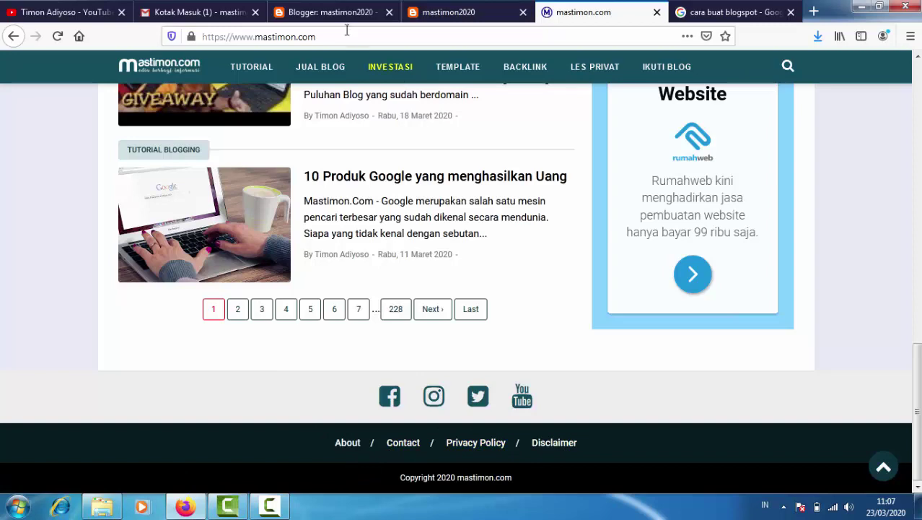
click(332, 13)
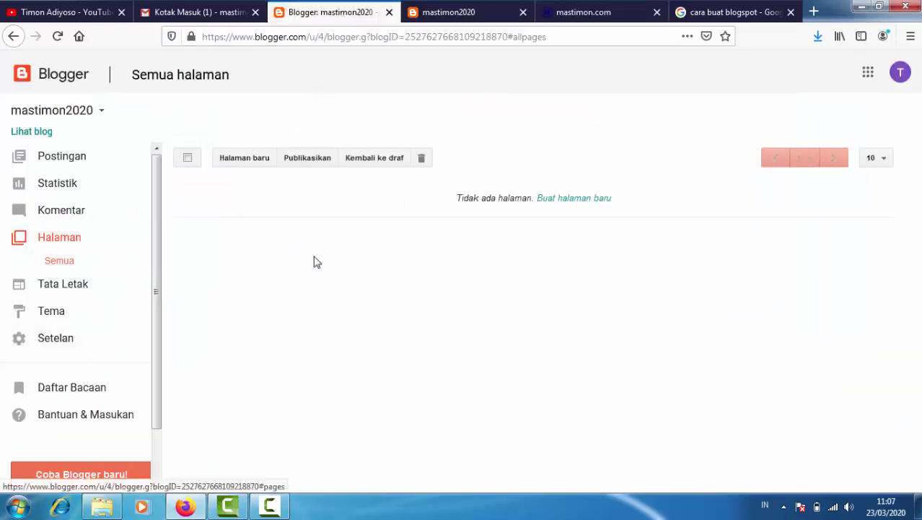
click(582, 12)
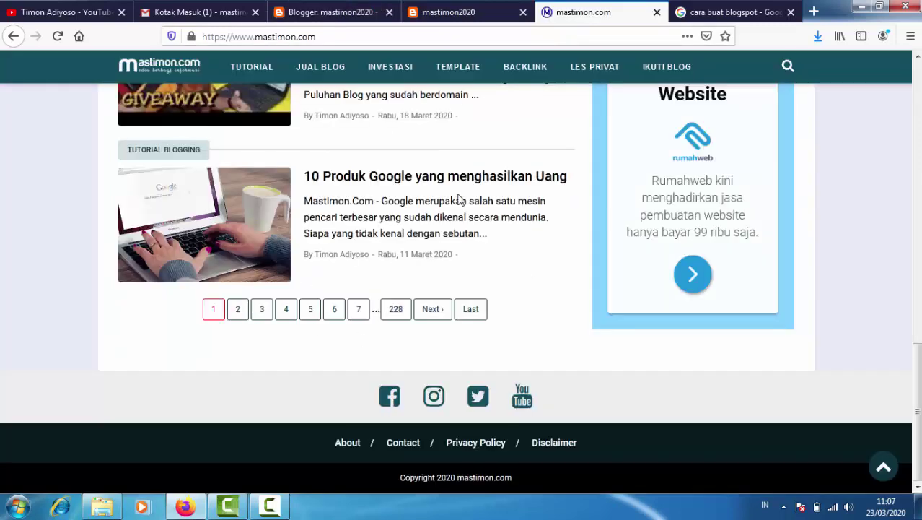
click(355, 446)
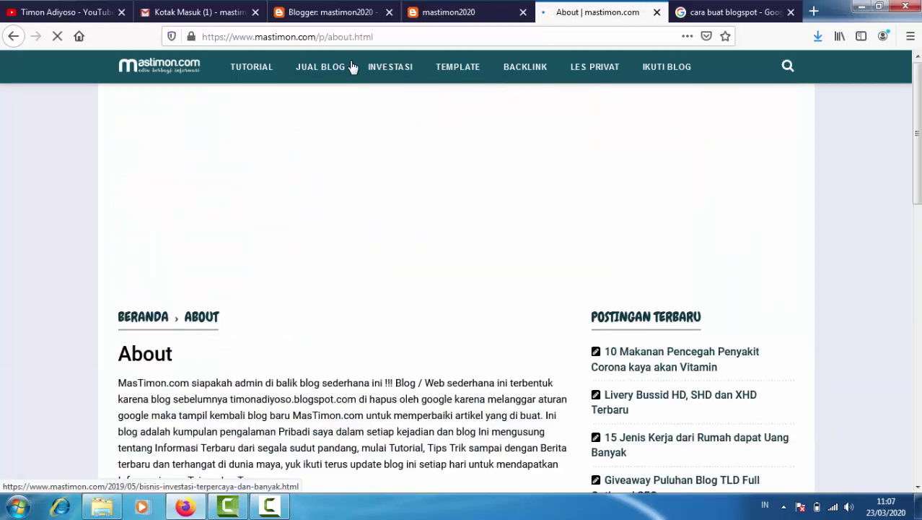
- Compare the About page's /p/ address with the dated address of the post 10 Makanan Pencegah Penyakit Corona kaya akan Vitamin
drag(381, 36, 202, 37)
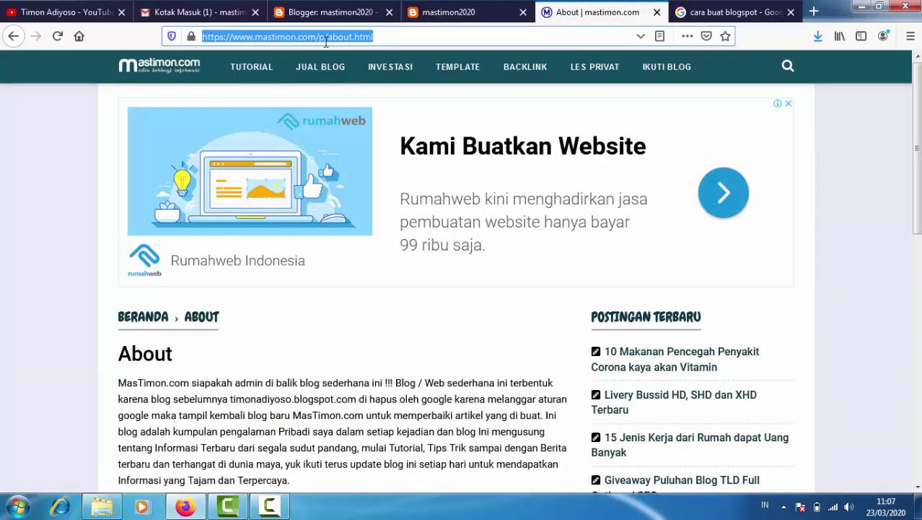
click(329, 36)
drag(376, 36, 199, 40)
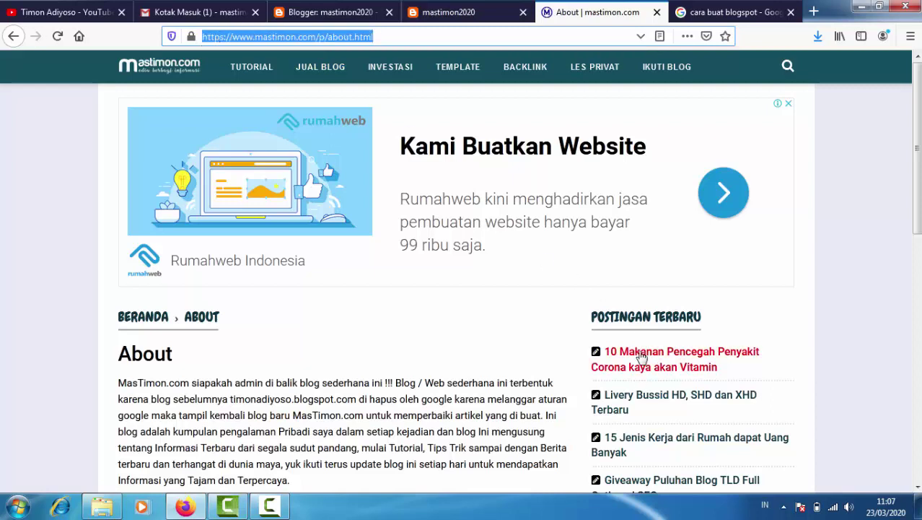
click(641, 356)
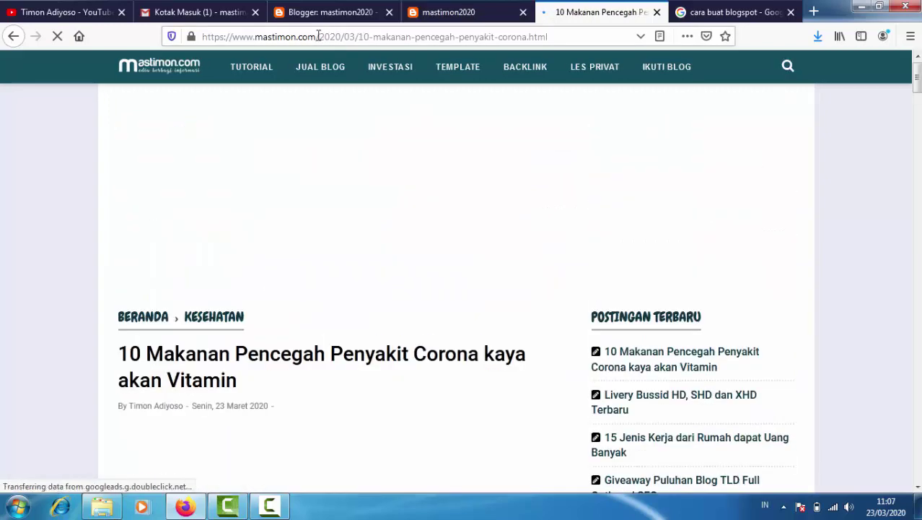
drag(319, 36, 369, 37)
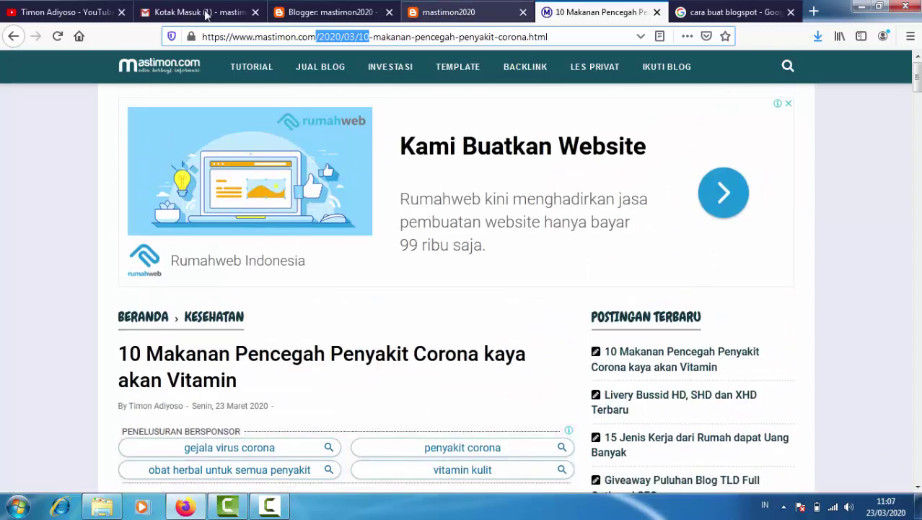
- Return to the Blogger dashboard and open the mastimon2020 blog's Tata Letak section
click(333, 13)
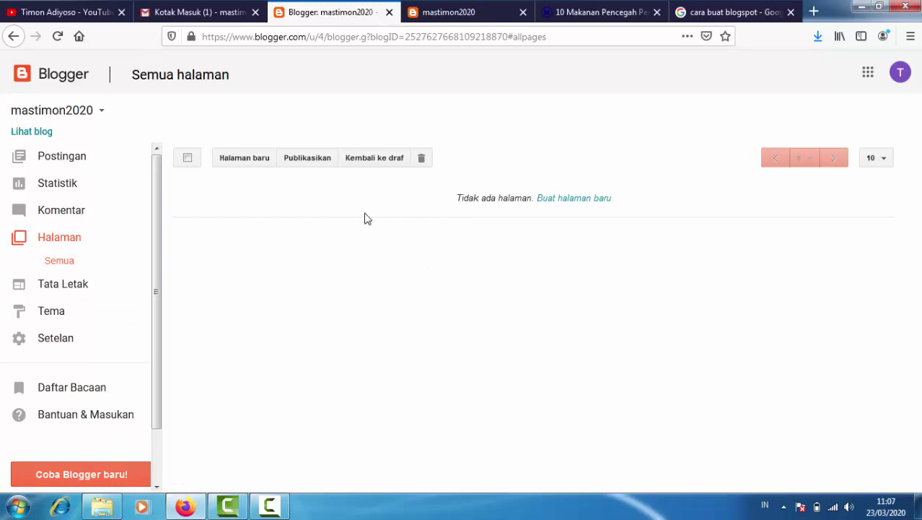
click(68, 289)
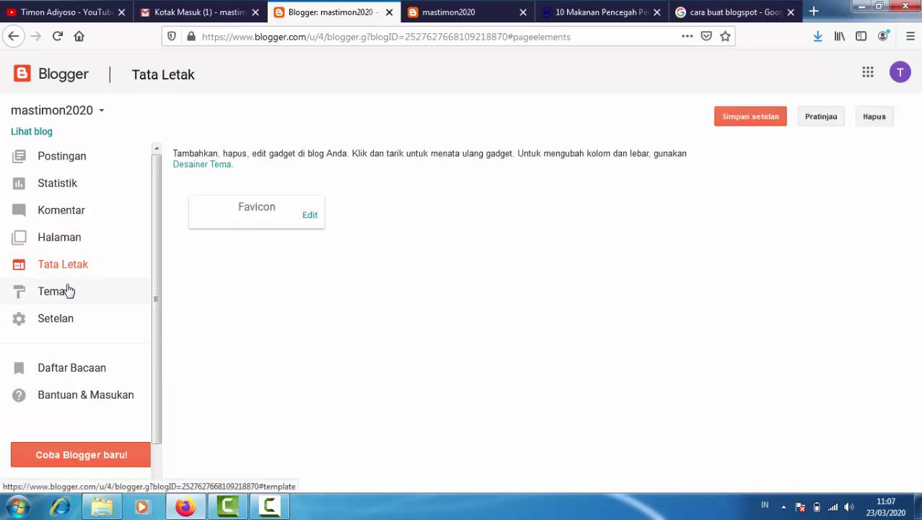
click(65, 273)
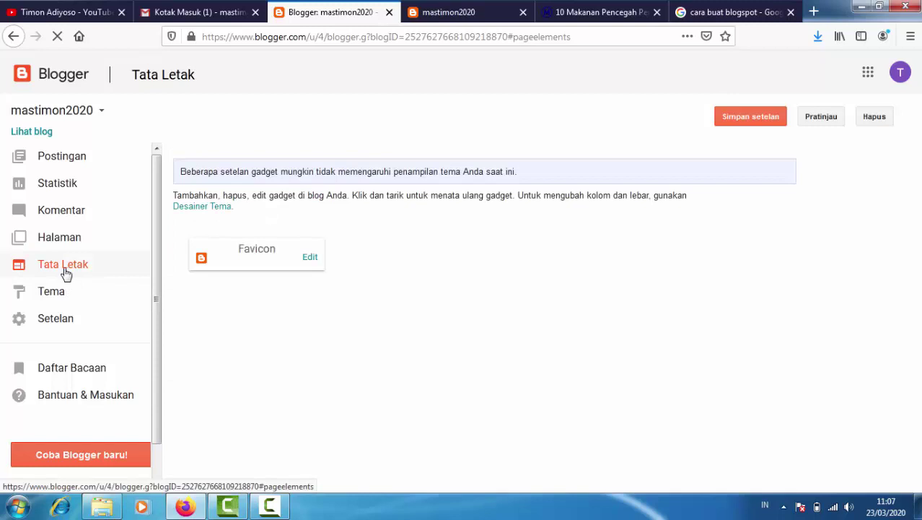
- Compare the live mastimon2020 blog's layout with the mastimon.com homepage, from its header down to the footer links
click(463, 16)
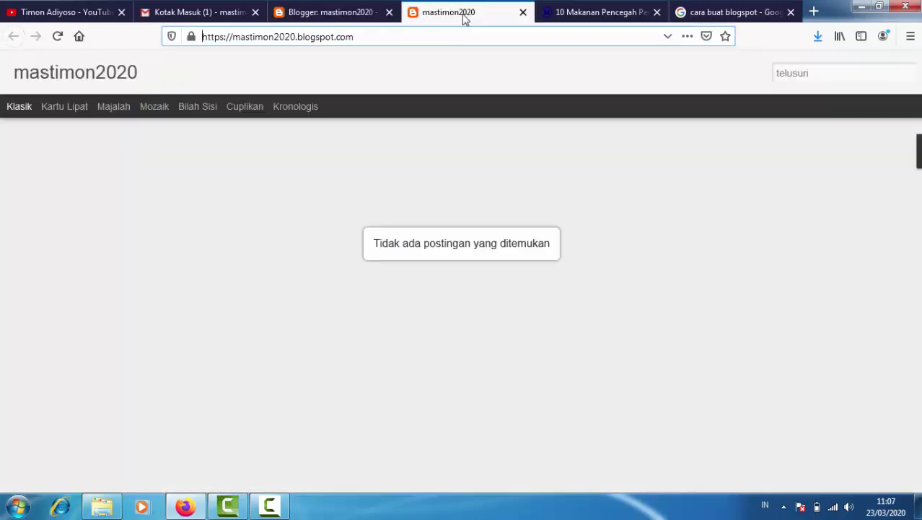
click(579, 16)
click(159, 67)
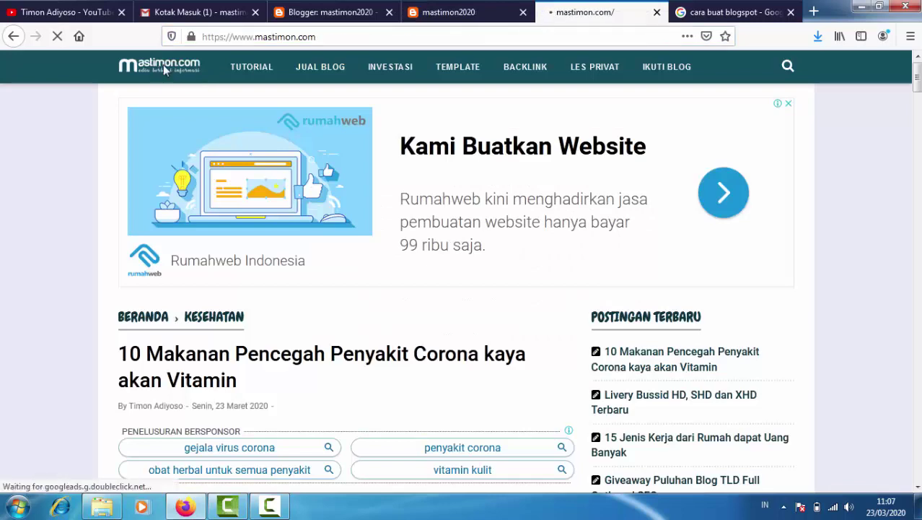
scroll(492, 283, down, 3)
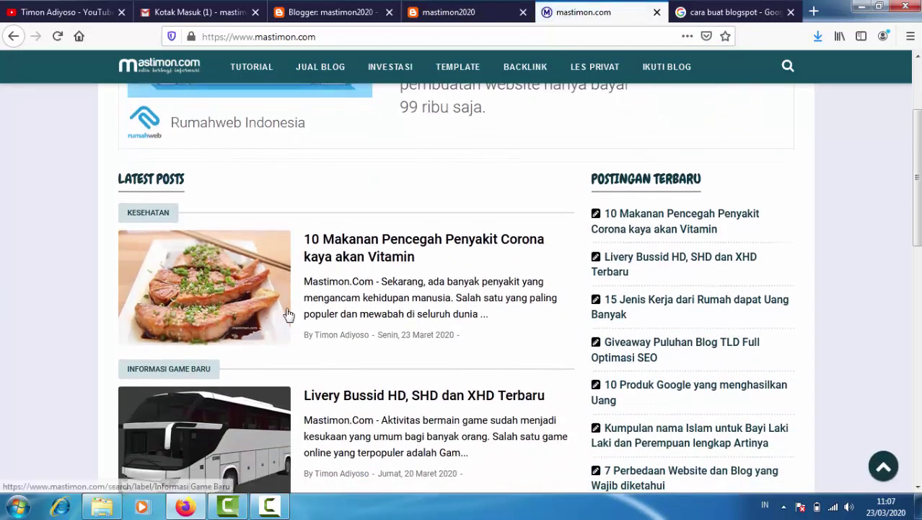
scroll(765, 371, down, 15)
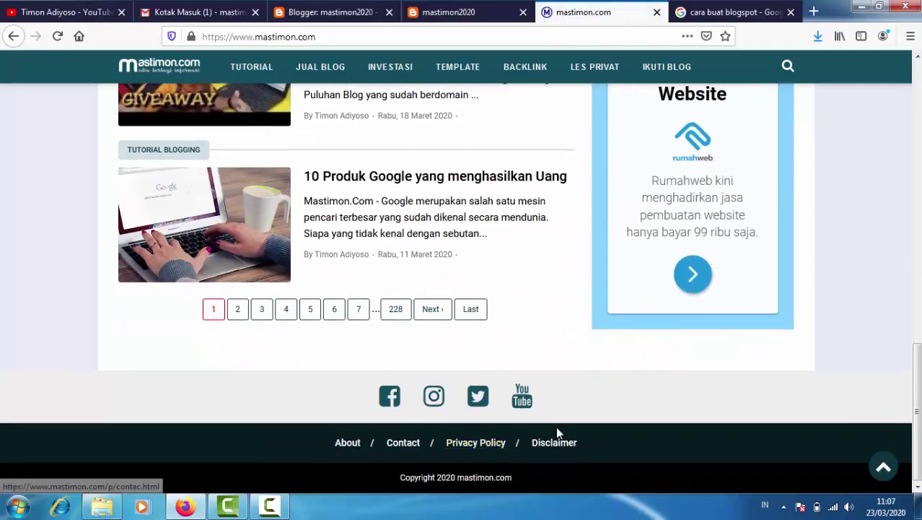
scroll(462, 216, up, 15)
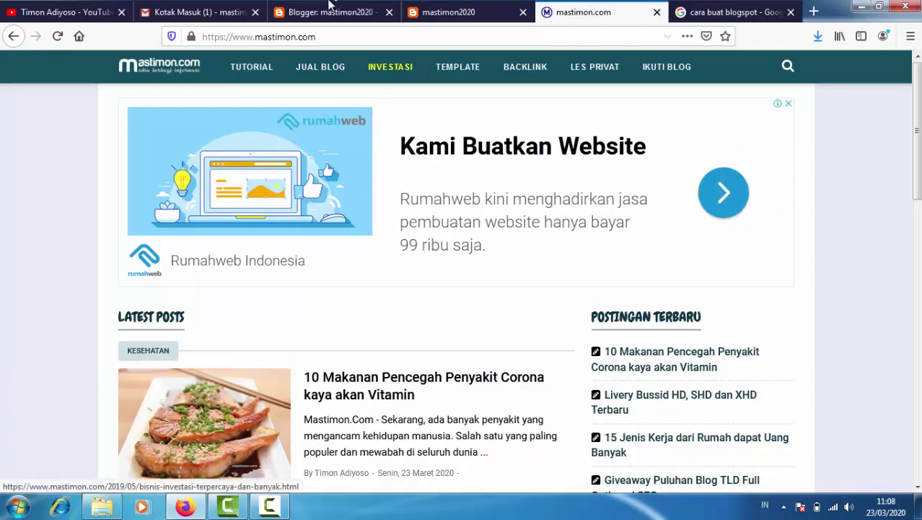
- Examine the main and sidebar gadget areas in the blog's Tata Letak section
click(328, 13)
scroll(724, 313, down, 1)
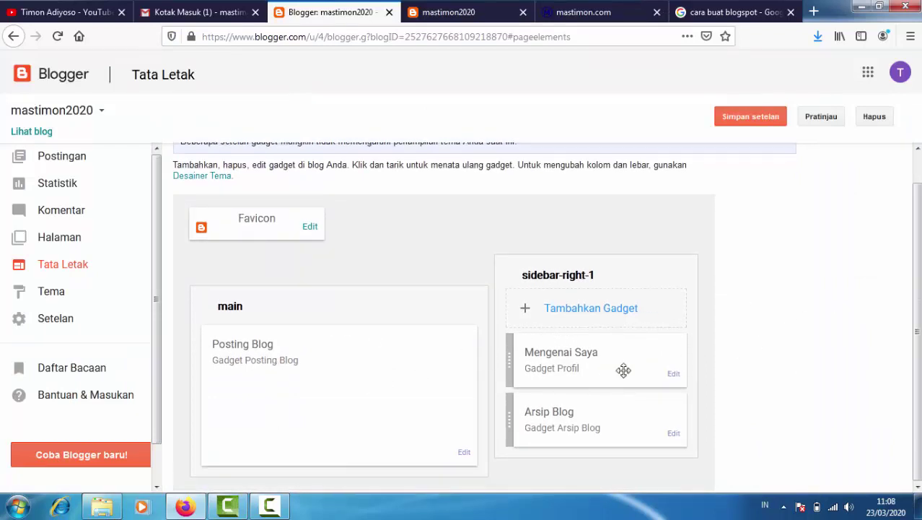
scroll(419, 318, up, 1)
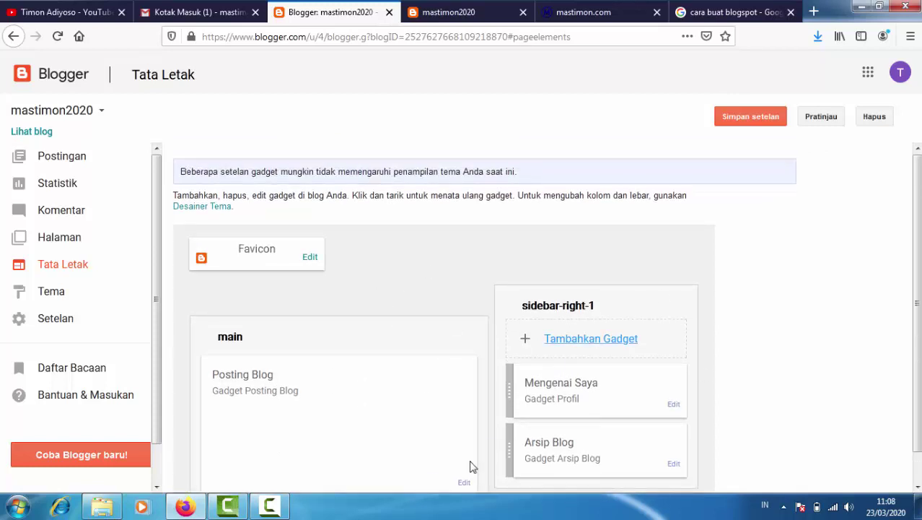
- Open the HTML source of the blog's current theme and examine its head and body code
click(49, 296)
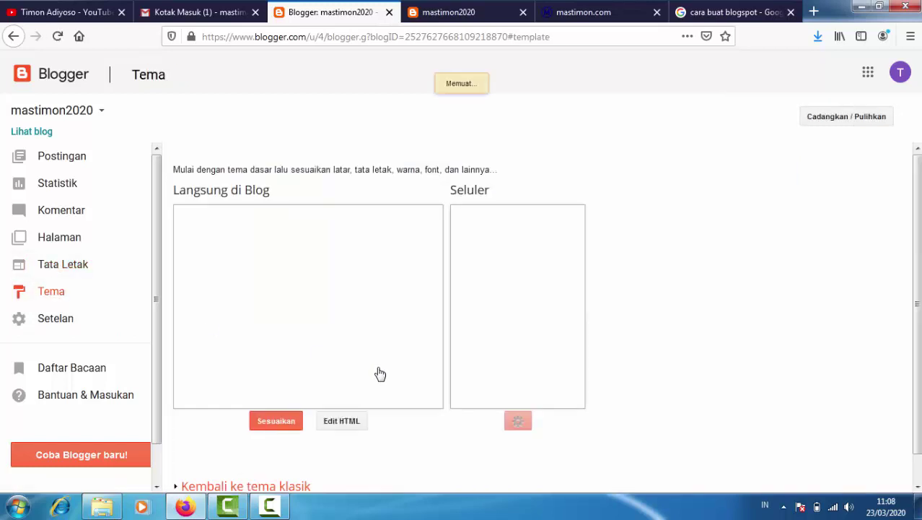
click(337, 425)
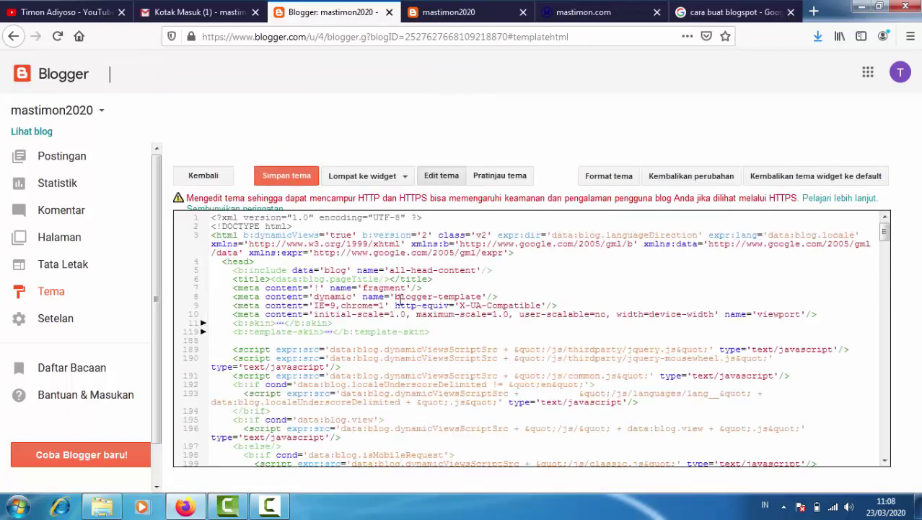
scroll(397, 296, down, 5)
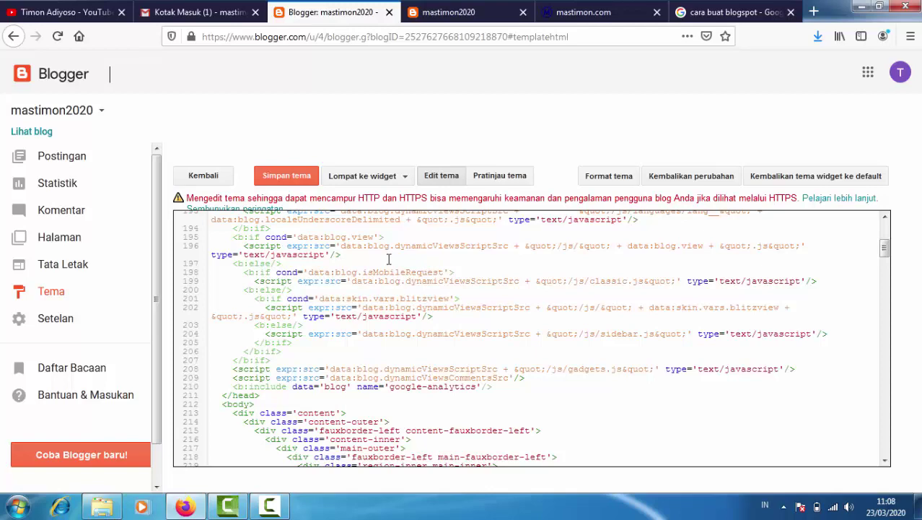
scroll(309, 372, down, 3)
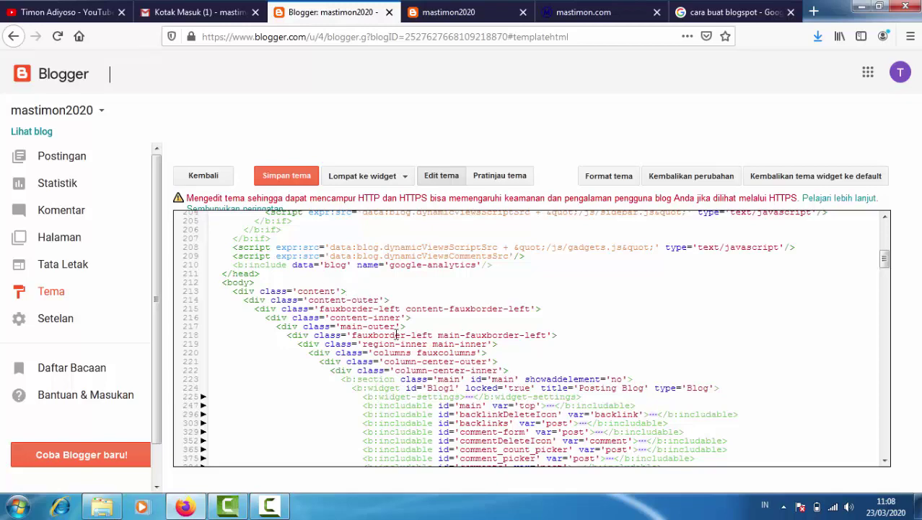
scroll(395, 335, down, 6)
scroll(503, 358, up, 10)
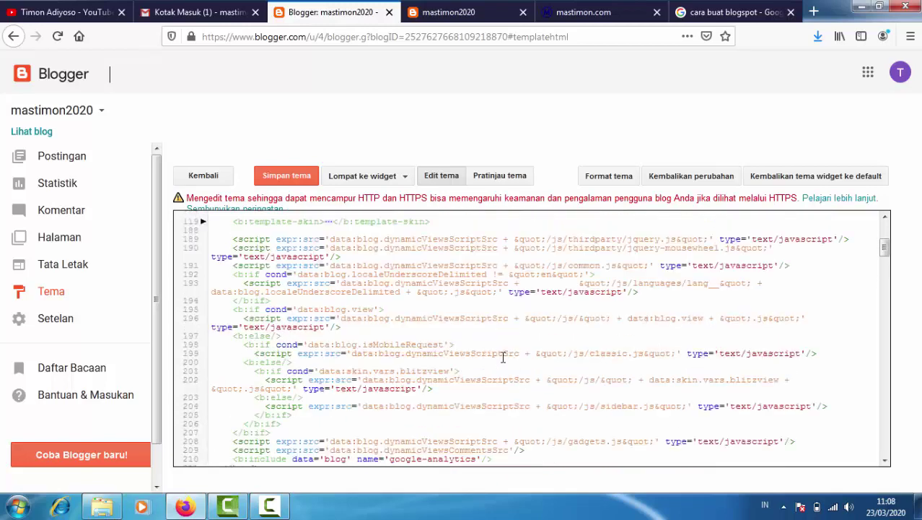
scroll(503, 357, up, 3)
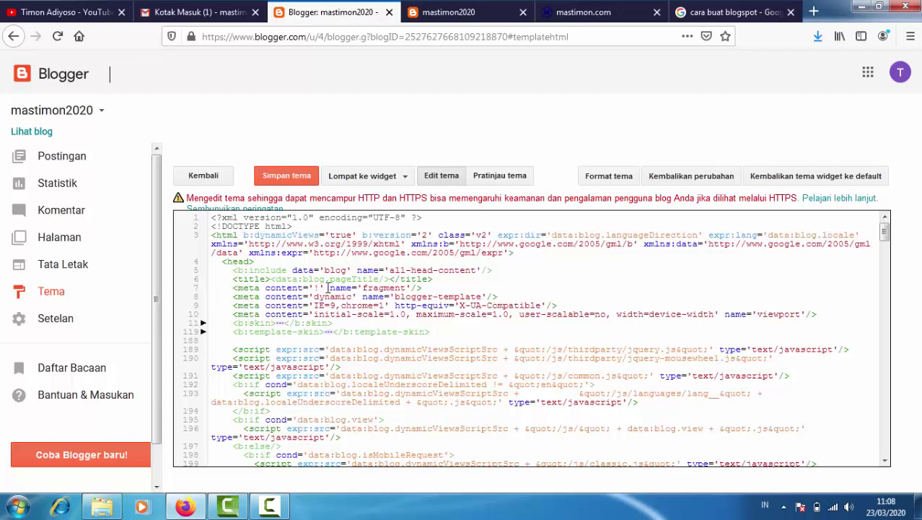
- Upload the theme file Viomagz 3.2 Premium Les Privat (Revisi).xml from the Viomagz-v.3.2.8 Premium folder under mastimon.com > Template Premium on drive D
click(50, 296)
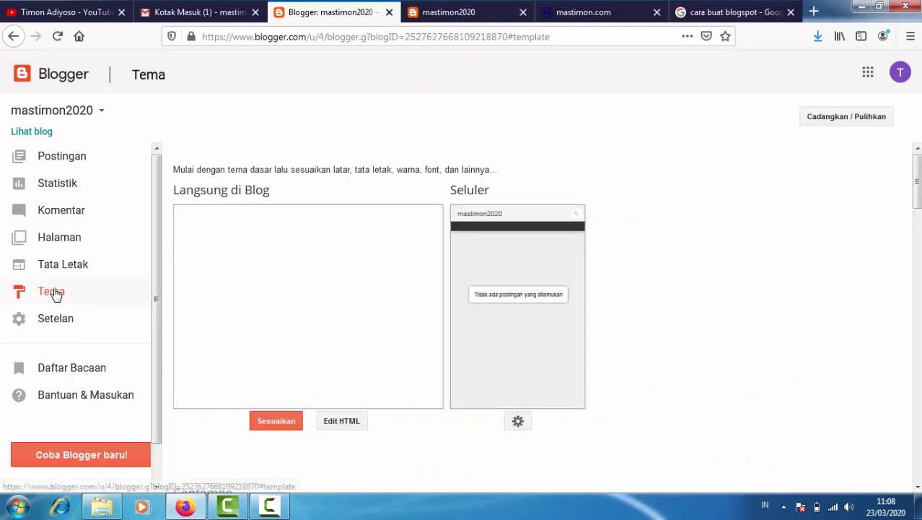
click(843, 120)
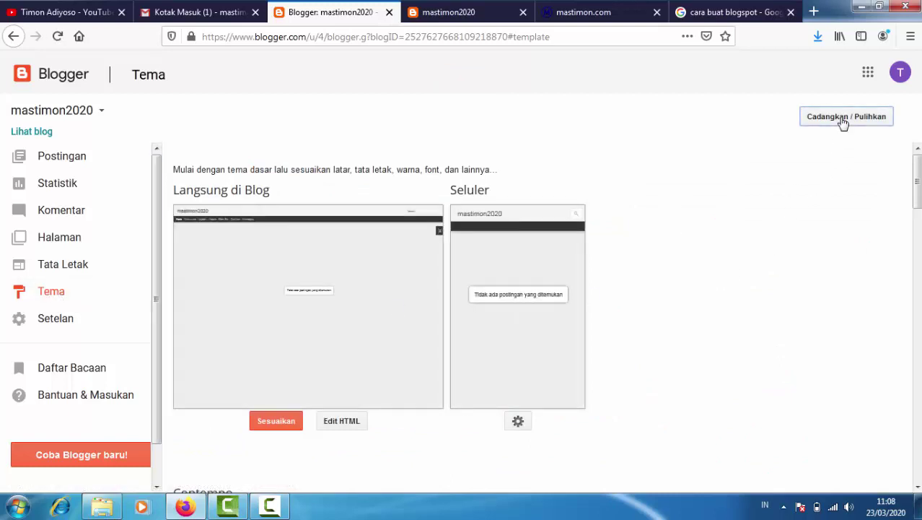
click(329, 226)
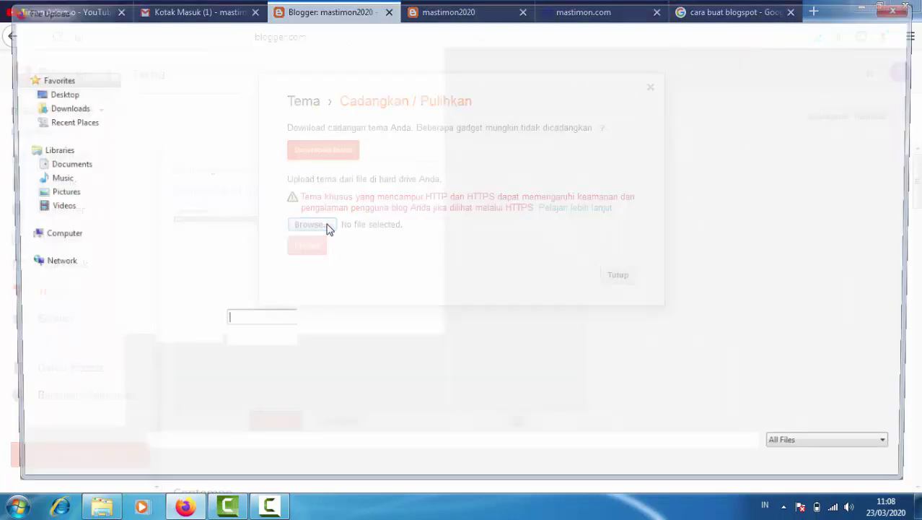
click(51, 235)
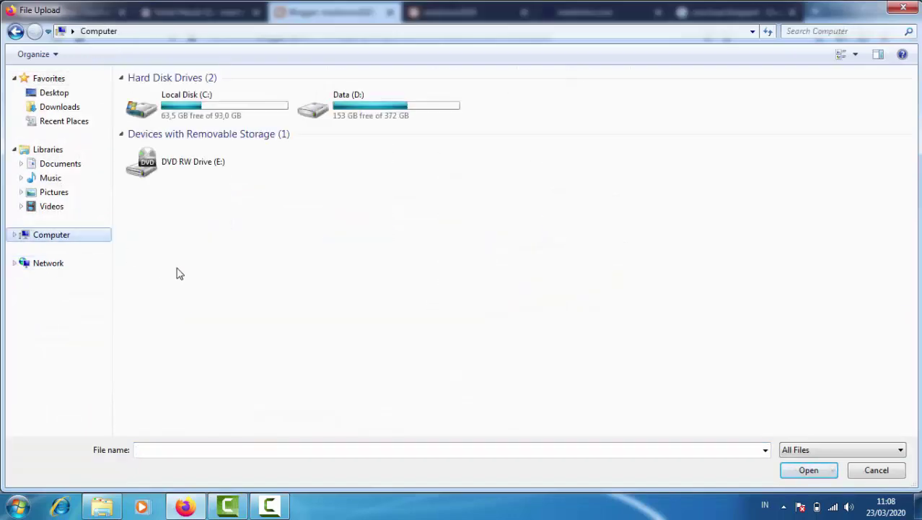
double_click(362, 116)
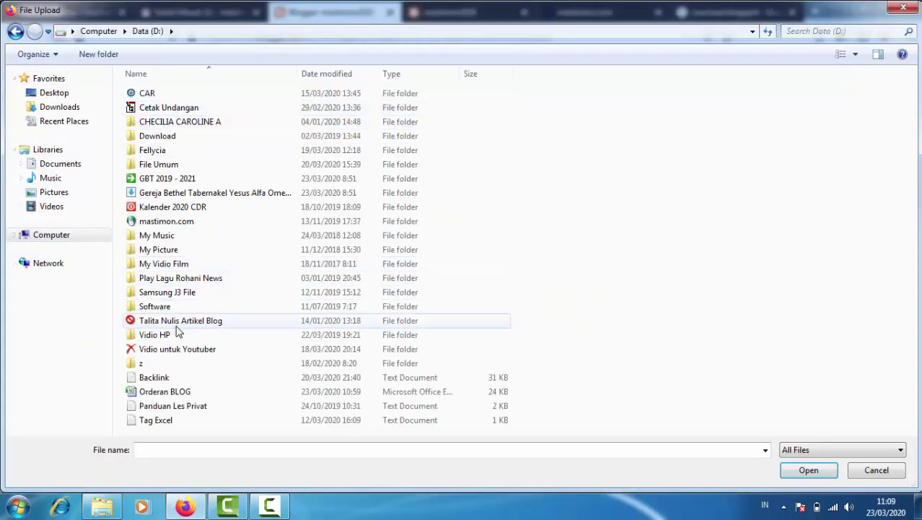
double_click(163, 223)
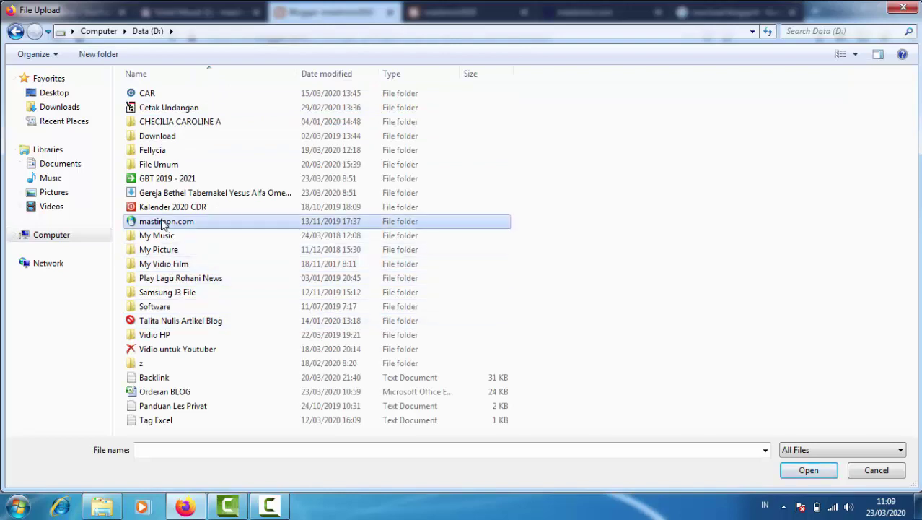
double_click(173, 195)
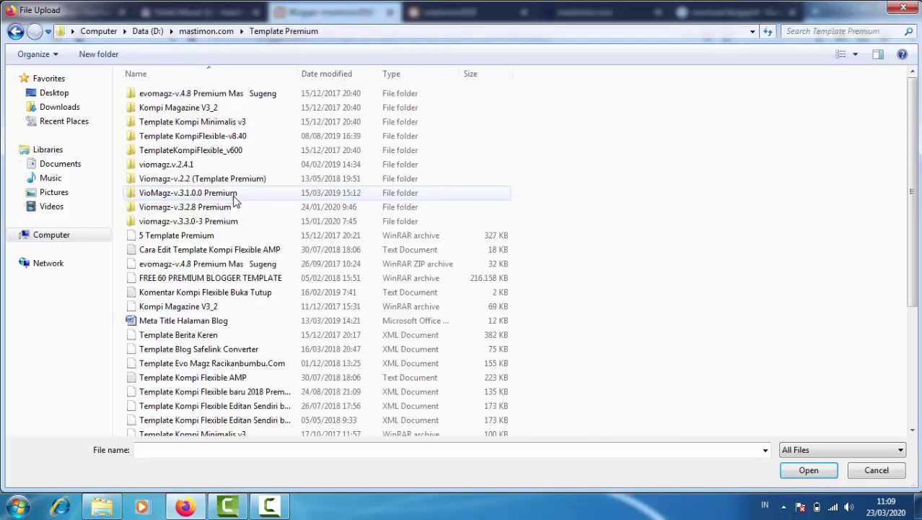
double_click(189, 209)
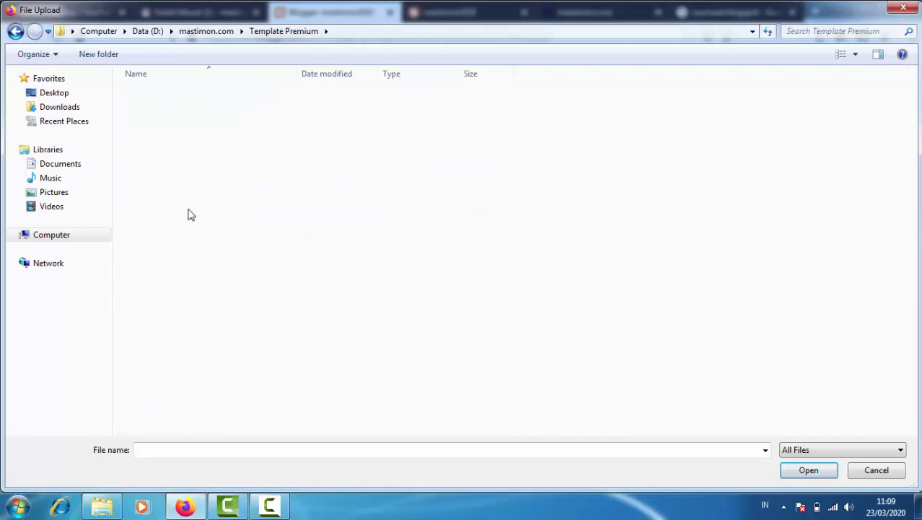
click(227, 140)
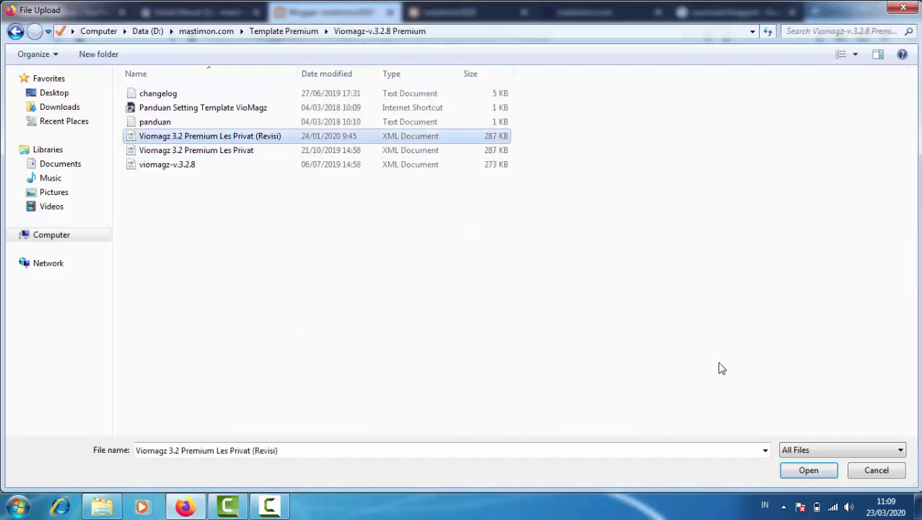
click(802, 470)
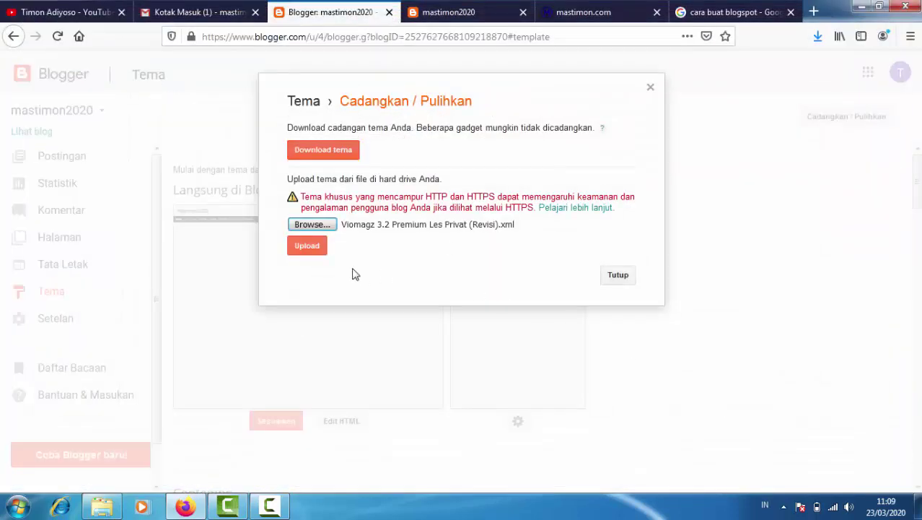
click(308, 246)
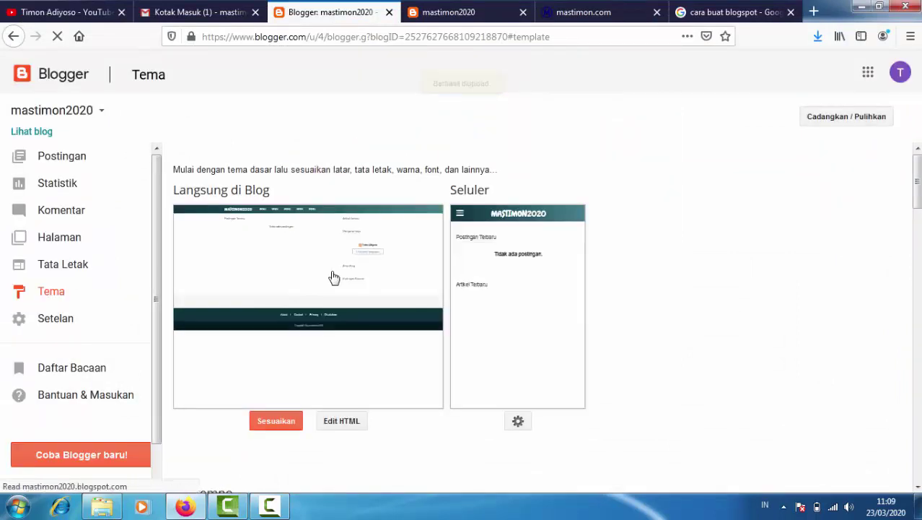
- Open the live mastimon2020 blog and reload it to view the uploaded theme
click(449, 13)
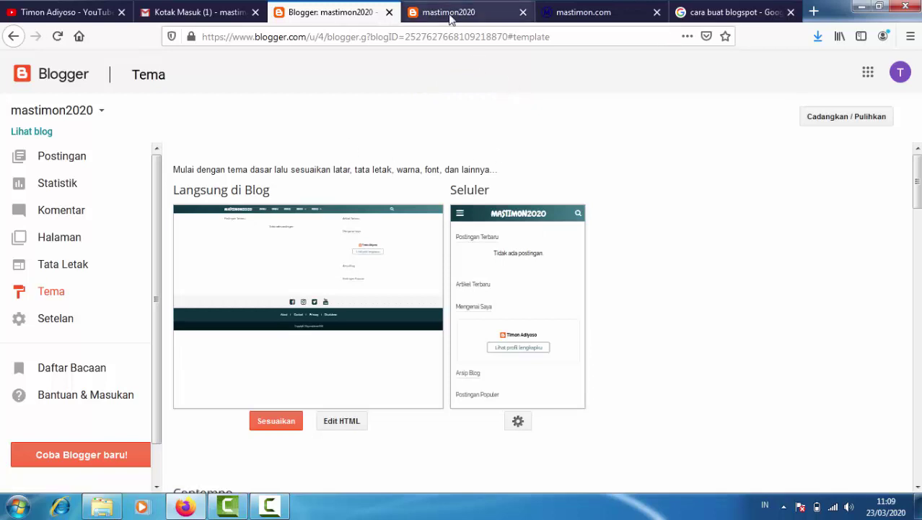
click(306, 15)
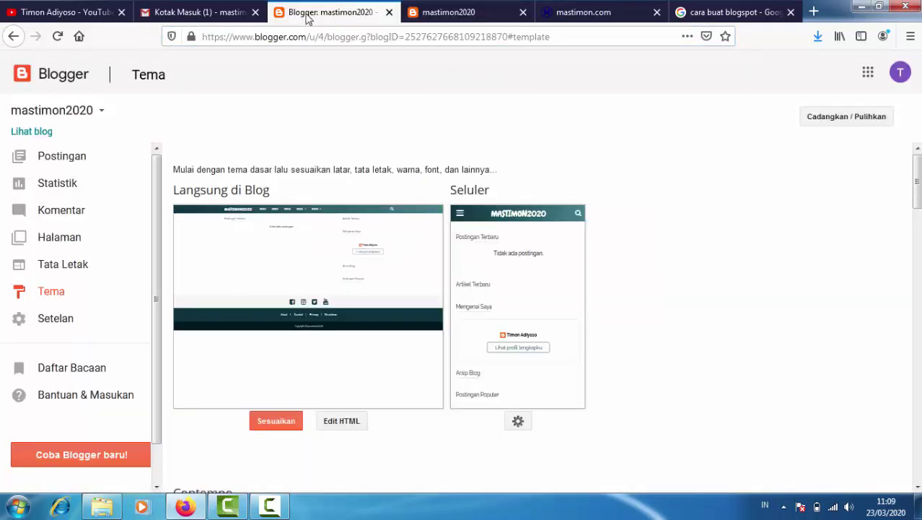
click(34, 130)
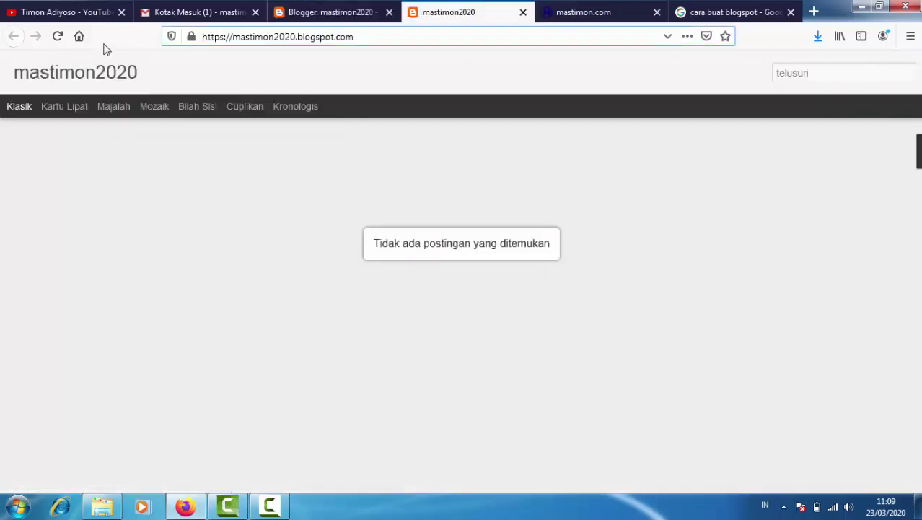
click(57, 36)
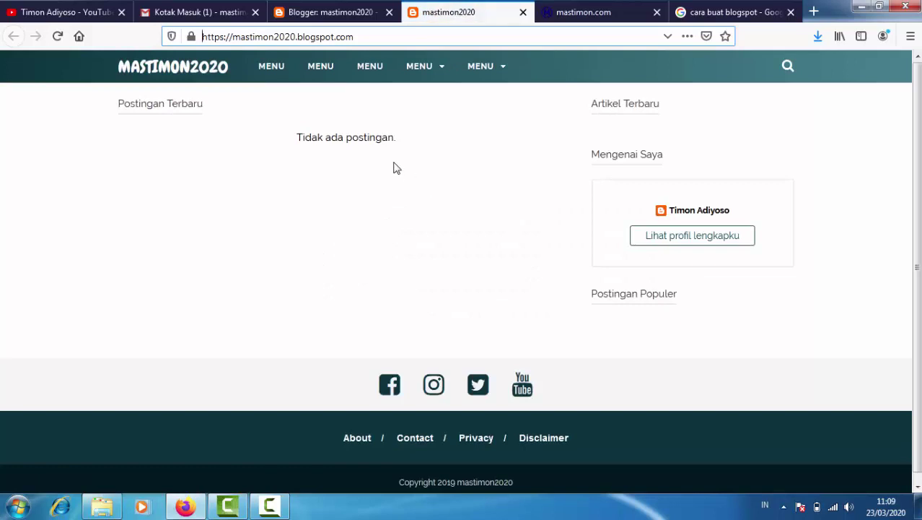
- Examine the new theme's header, post and sidebar gadget areas in Tata Letak, including the Mengenai Saya gadget's settings
click(311, 7)
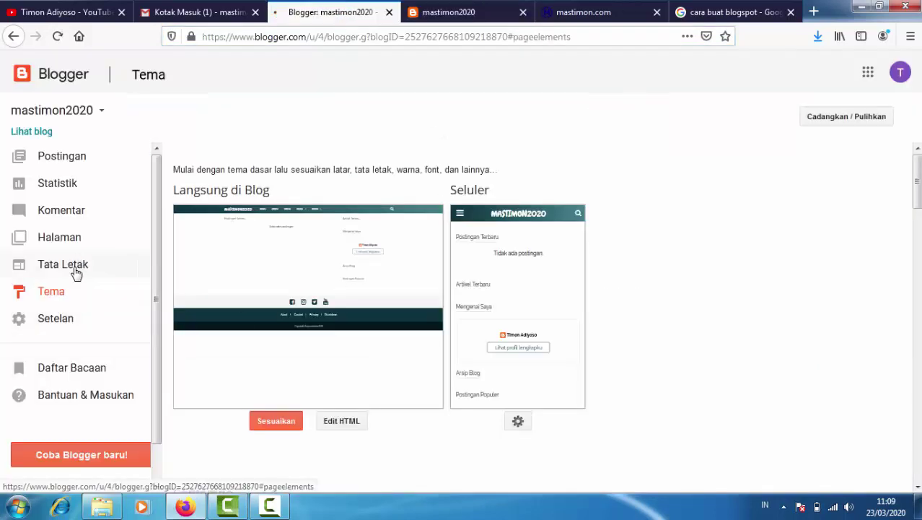
click(75, 270)
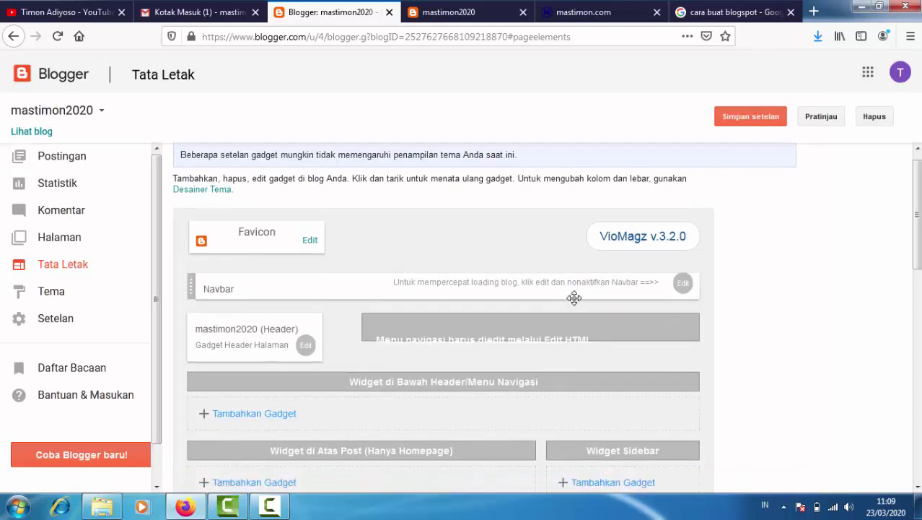
scroll(573, 297, down, 3)
scroll(636, 335, down, 5)
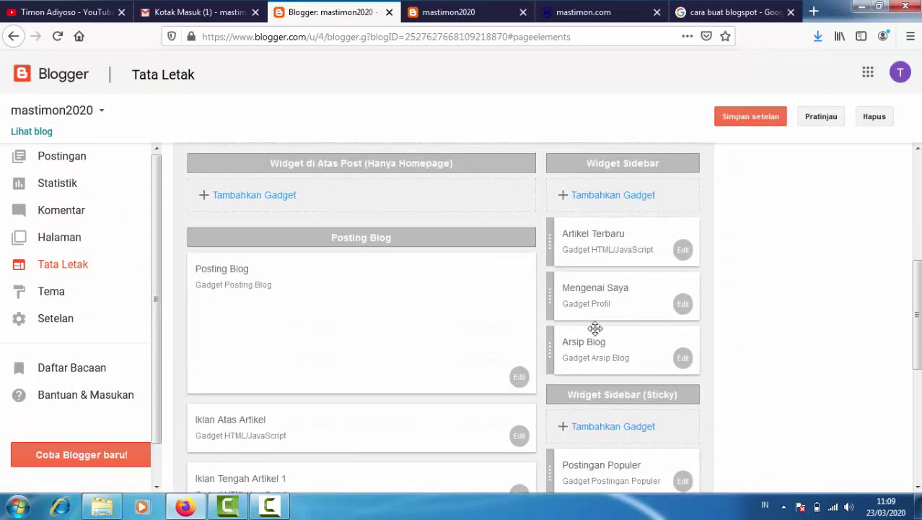
scroll(593, 323, down, 3)
scroll(636, 214, up, 2)
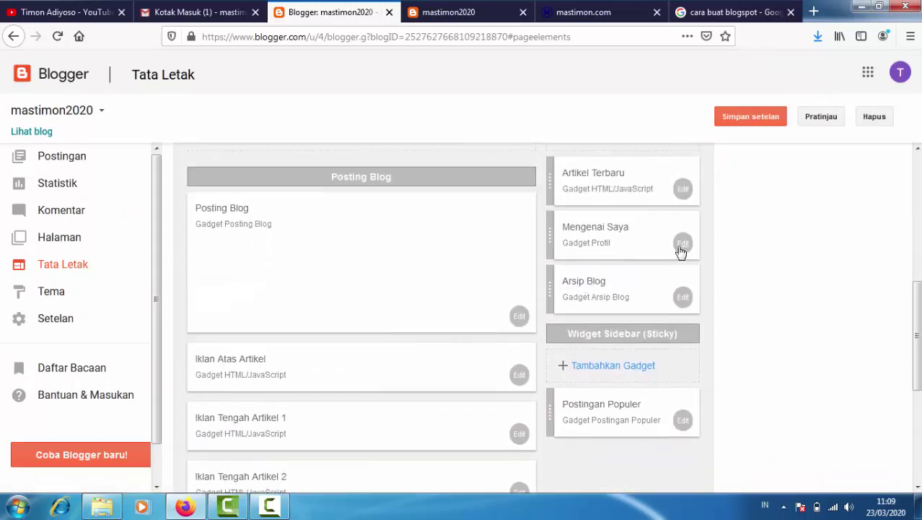
click(575, 243)
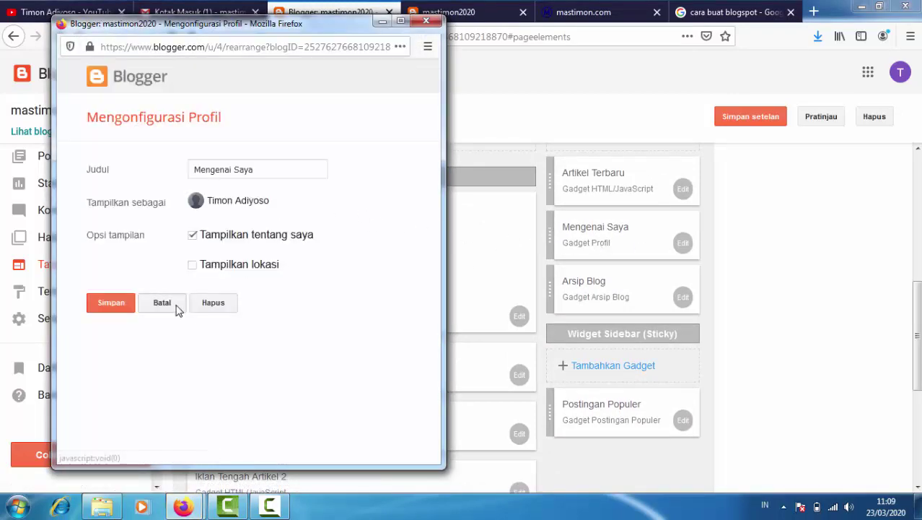
click(178, 308)
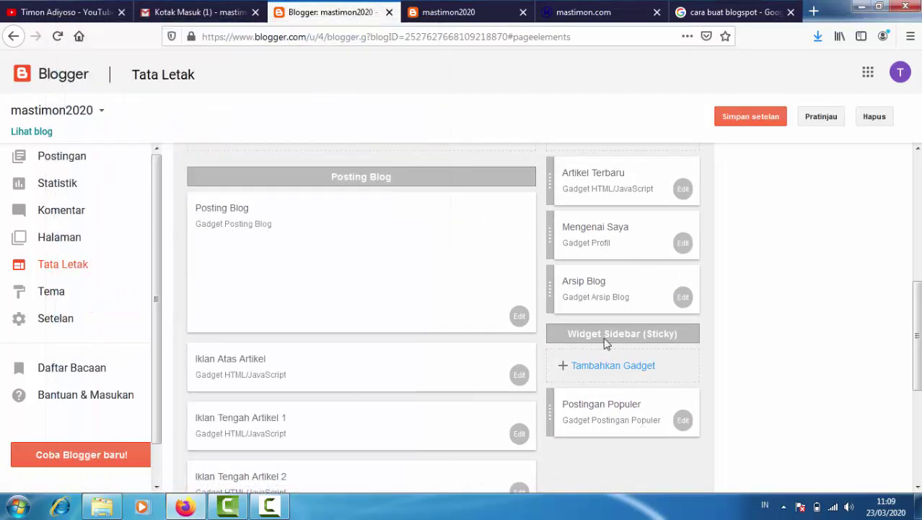
scroll(556, 304, up, 6)
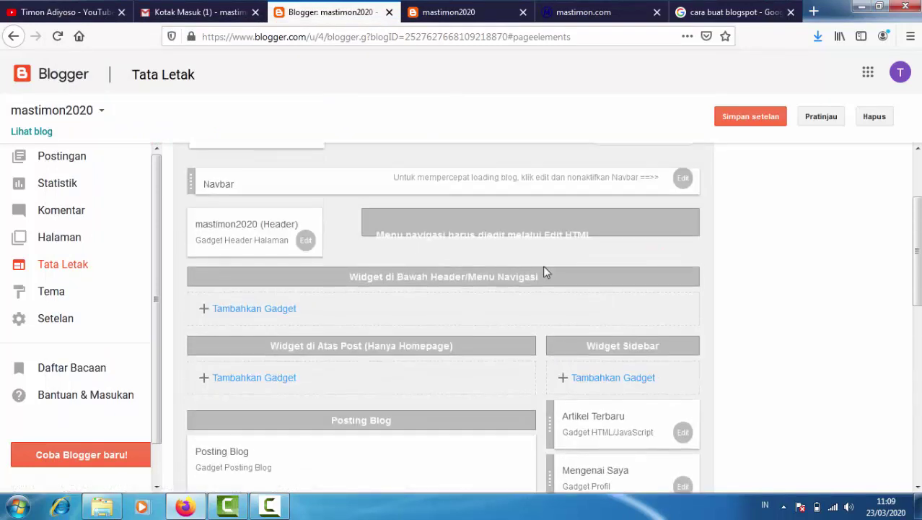
scroll(433, 245, up, 3)
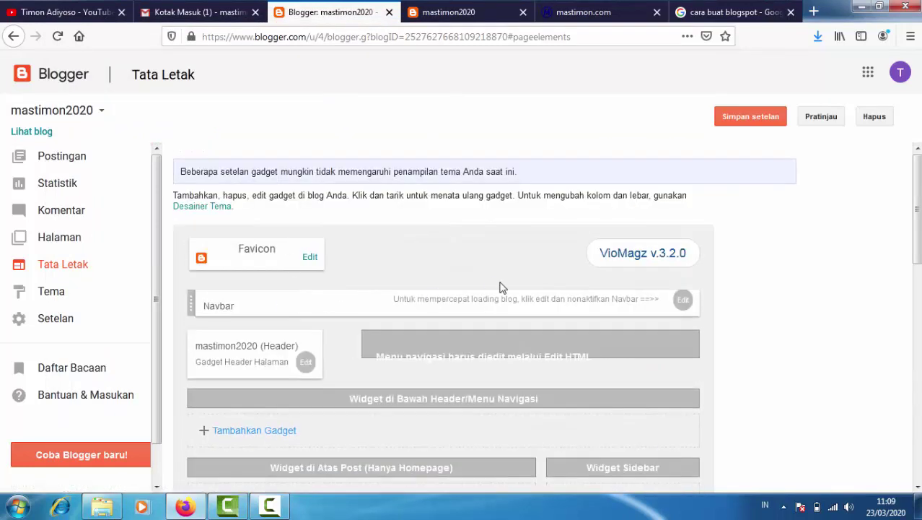
scroll(318, 288, down, 2)
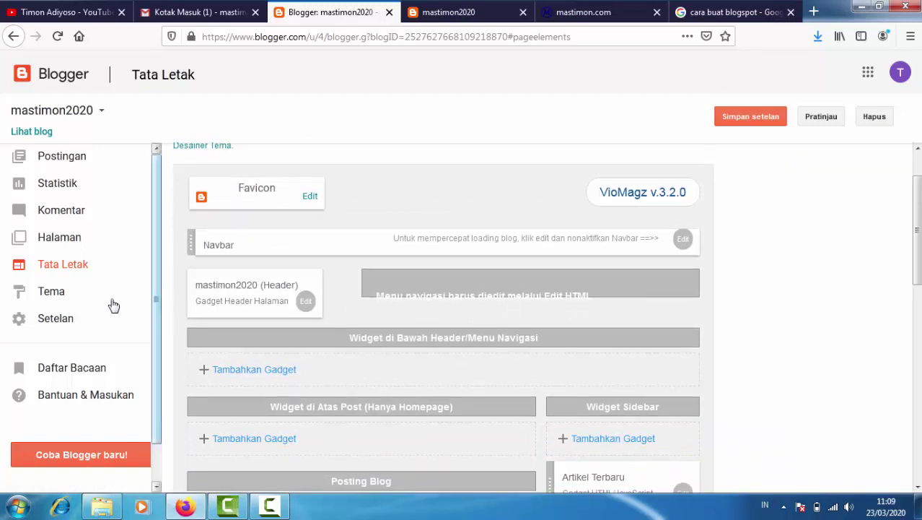
- Open the theme designer from the blog's Tema section and compare its preview with the live mastimon2020 blog
click(52, 292)
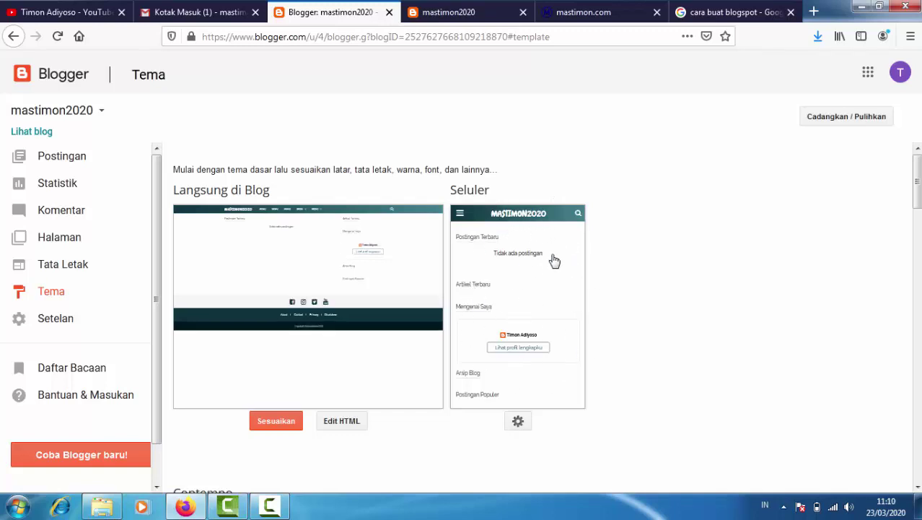
click(442, 9)
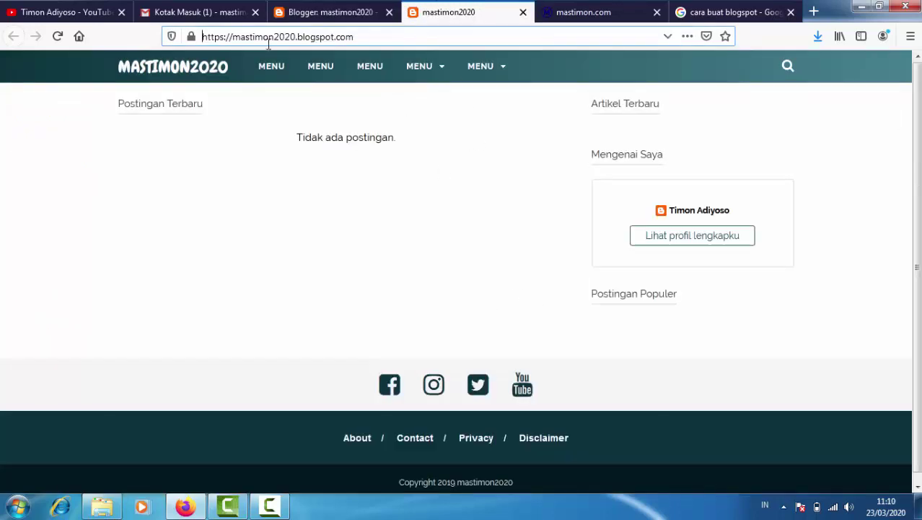
click(316, 17)
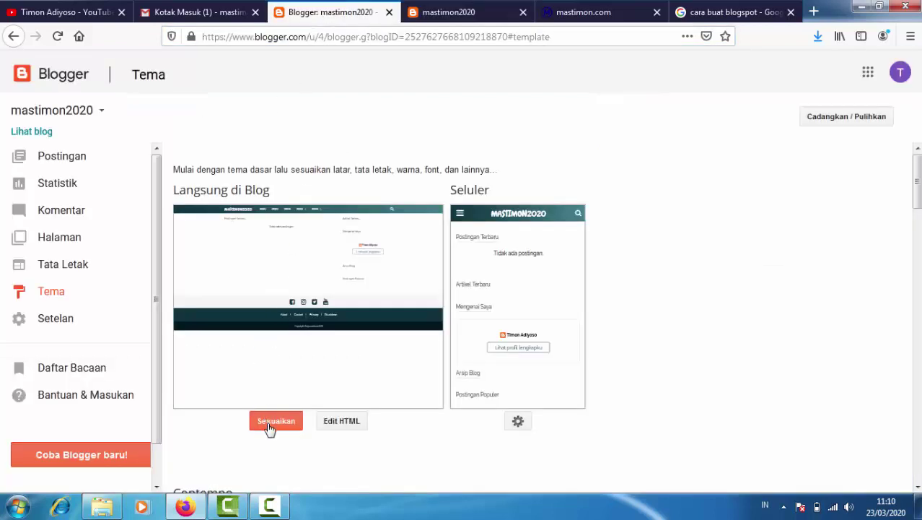
click(271, 426)
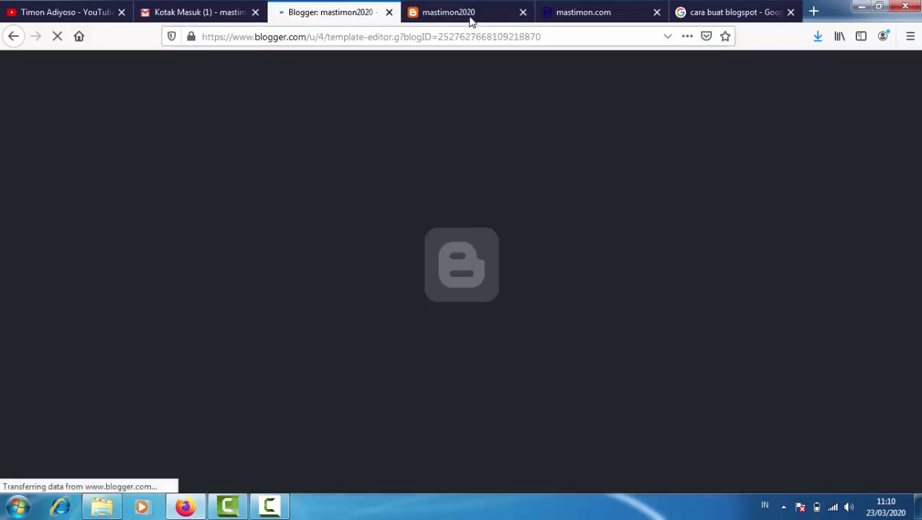
click(457, 12)
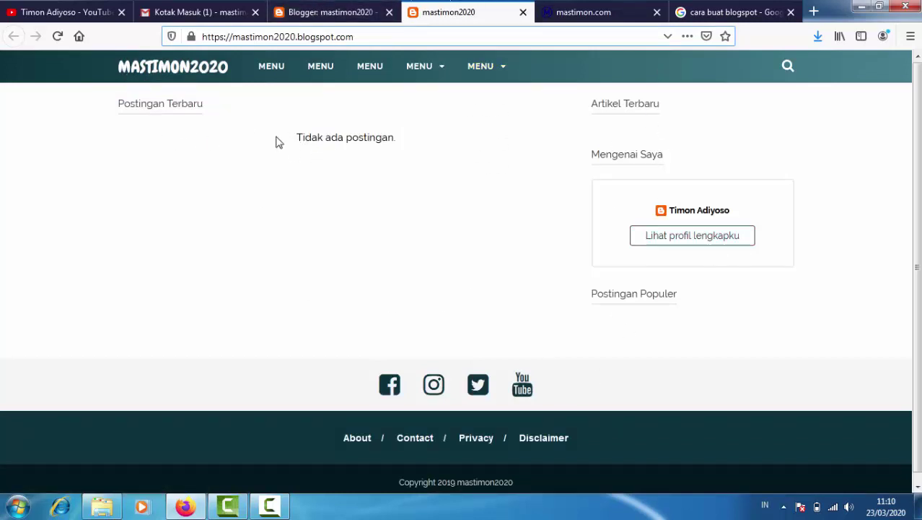
click(304, 12)
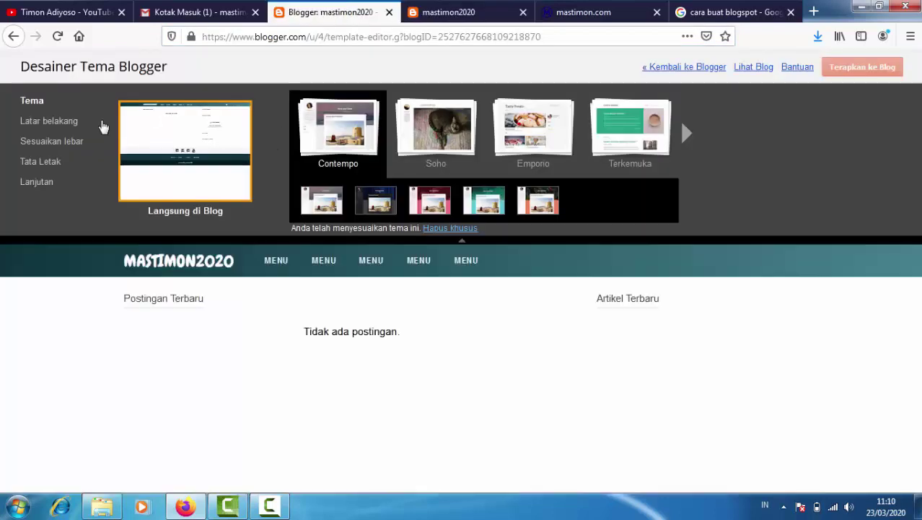
- In the advanced Warna Background settings, set the Warna Header Kiri colour to #660000
click(33, 184)
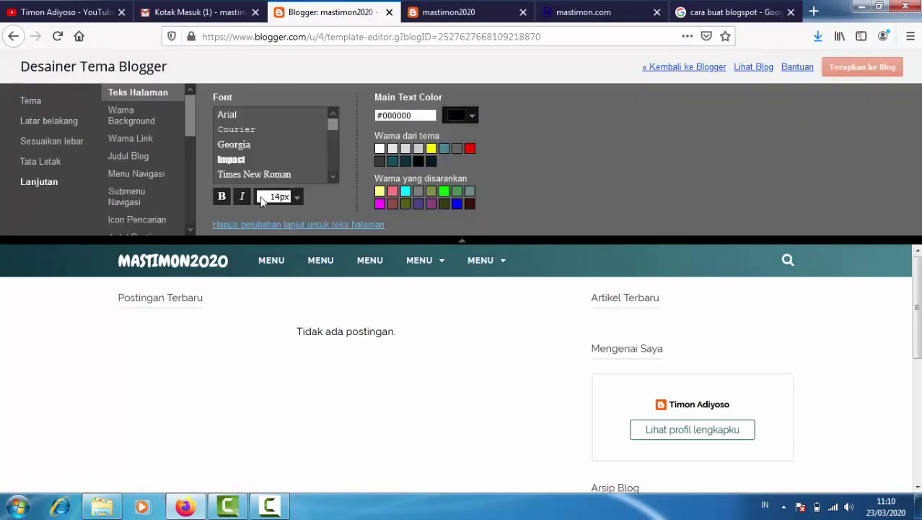
click(451, 12)
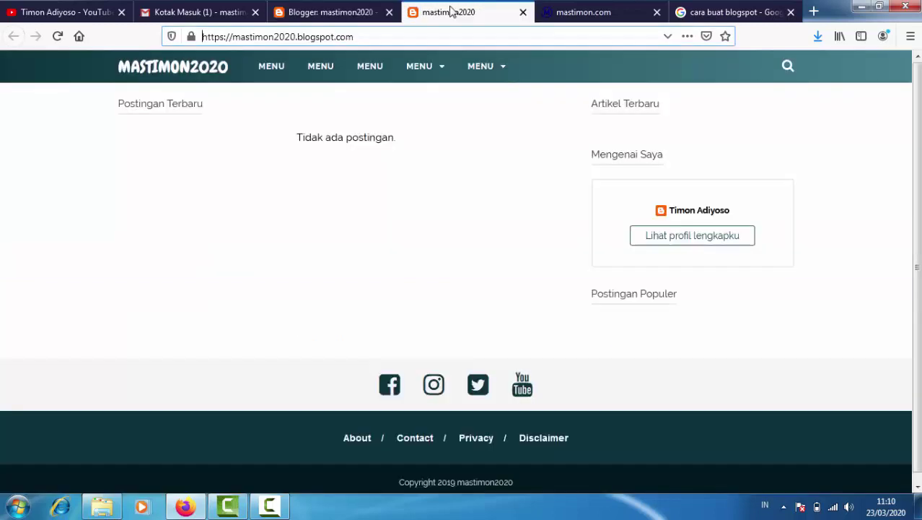
click(331, 12)
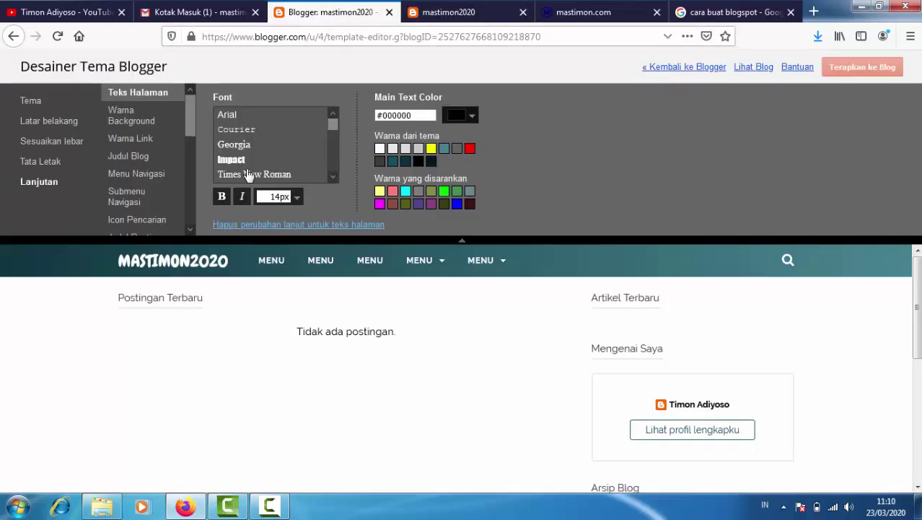
click(127, 127)
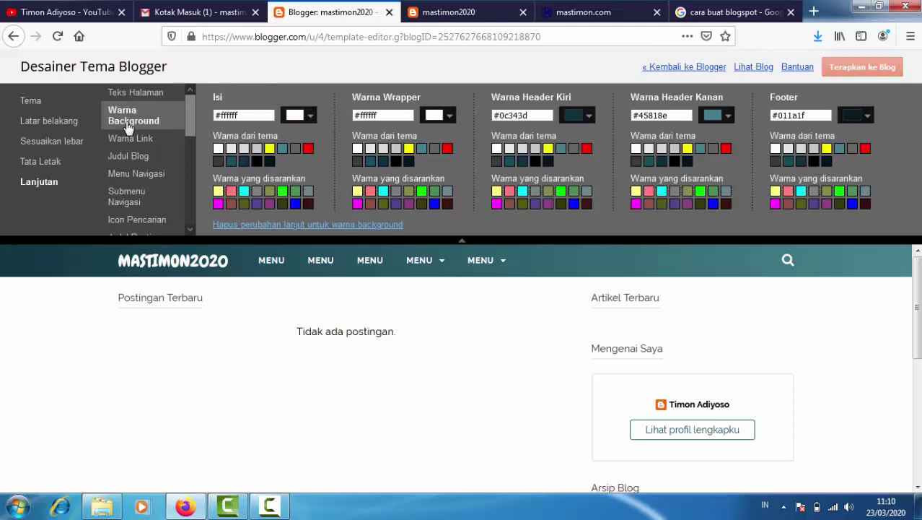
click(588, 117)
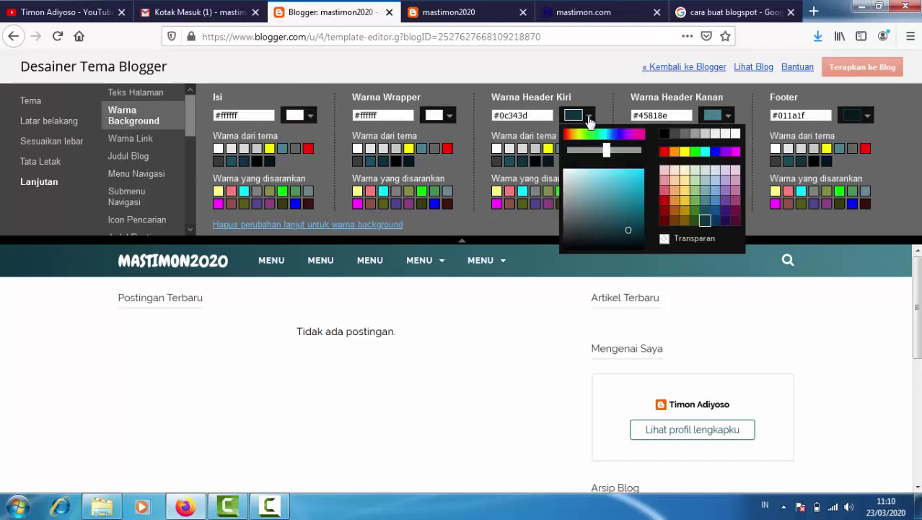
click(665, 221)
- Set the Warna Header Kanan background colour to #b45f06
click(727, 117)
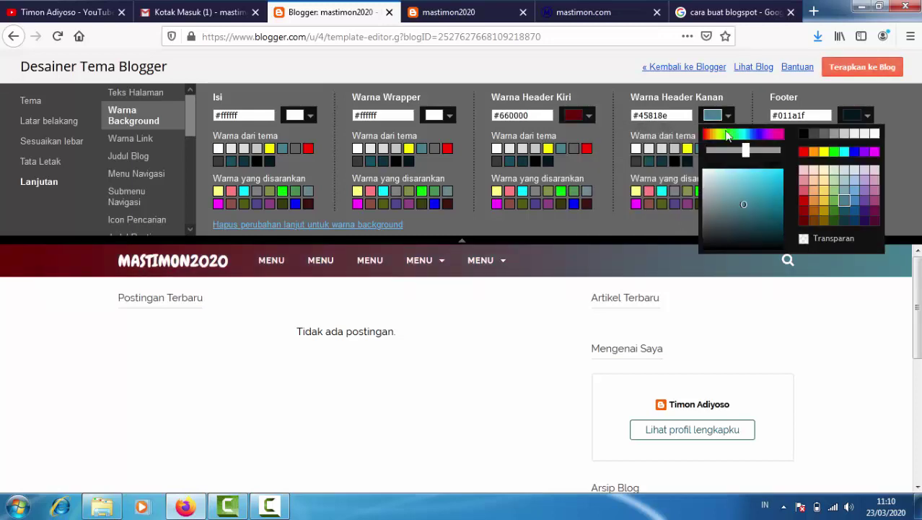
click(803, 192)
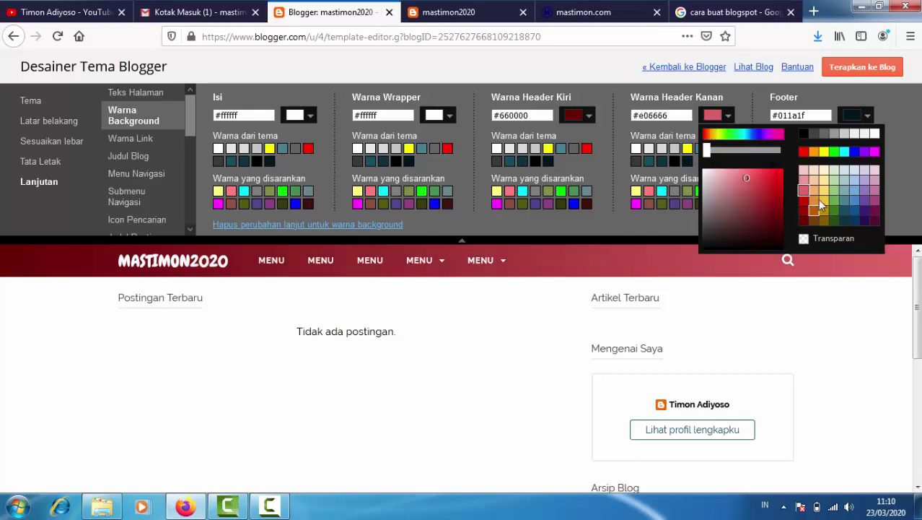
click(814, 210)
click(814, 211)
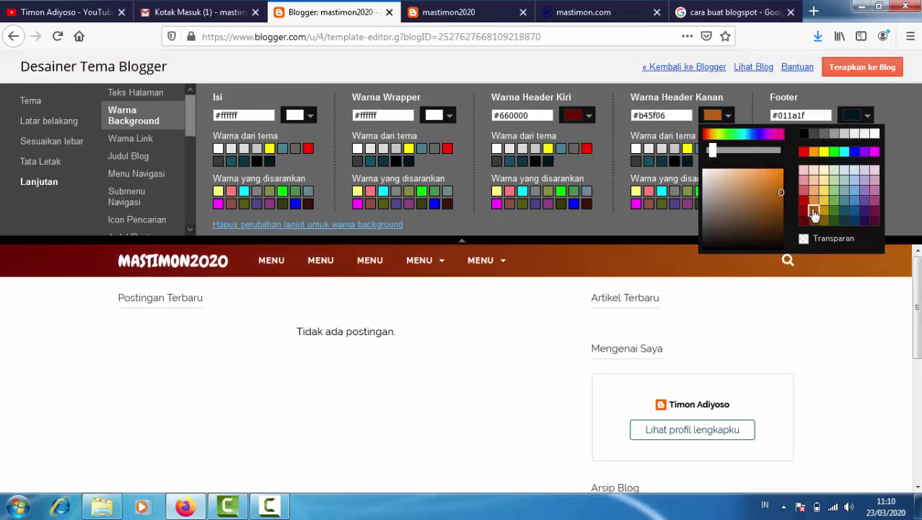
- Apply the new header colours to the blog and reload the live mastimon2020 blog to view them
click(861, 69)
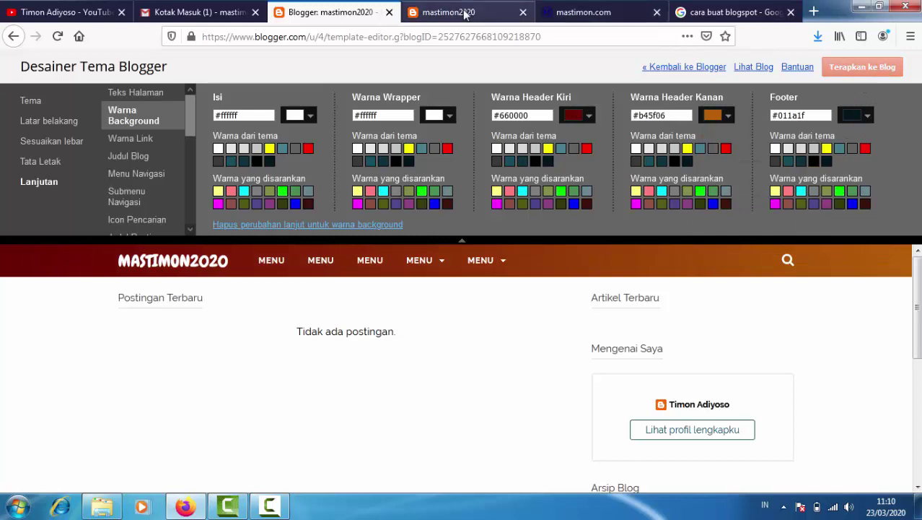
click(459, 13)
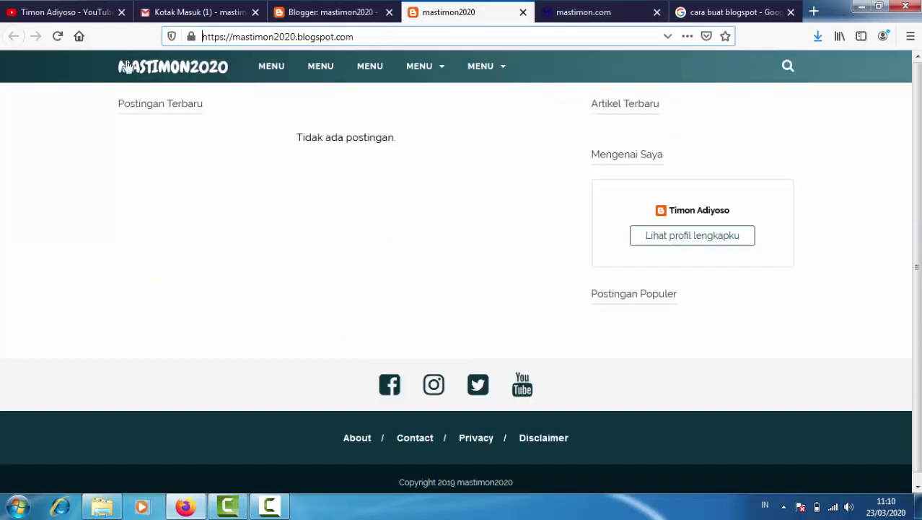
click(57, 36)
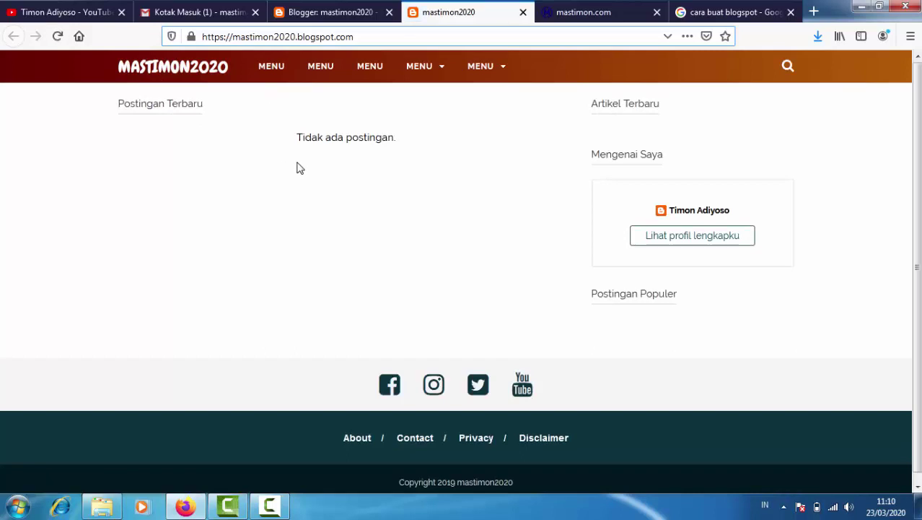
- Leave the theme designer for the Blogger dashboard and open the blog's basic settings under Setelan
click(317, 12)
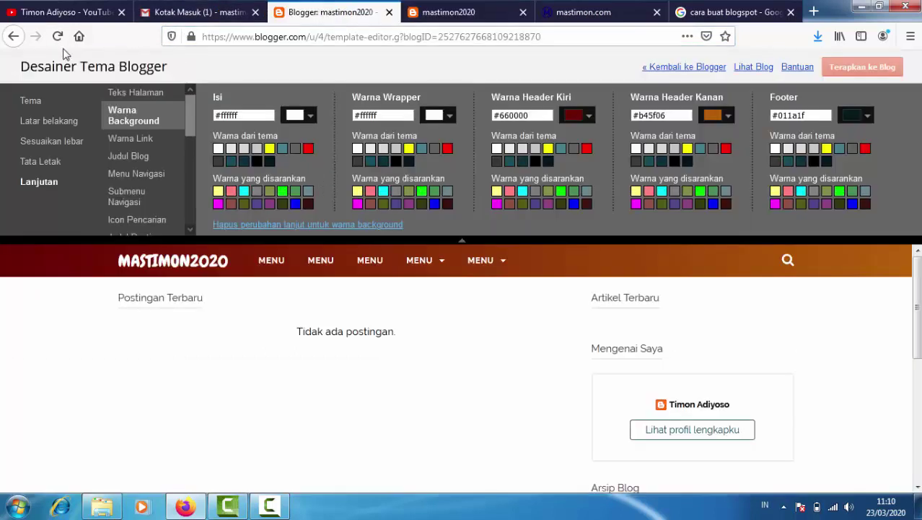
click(672, 74)
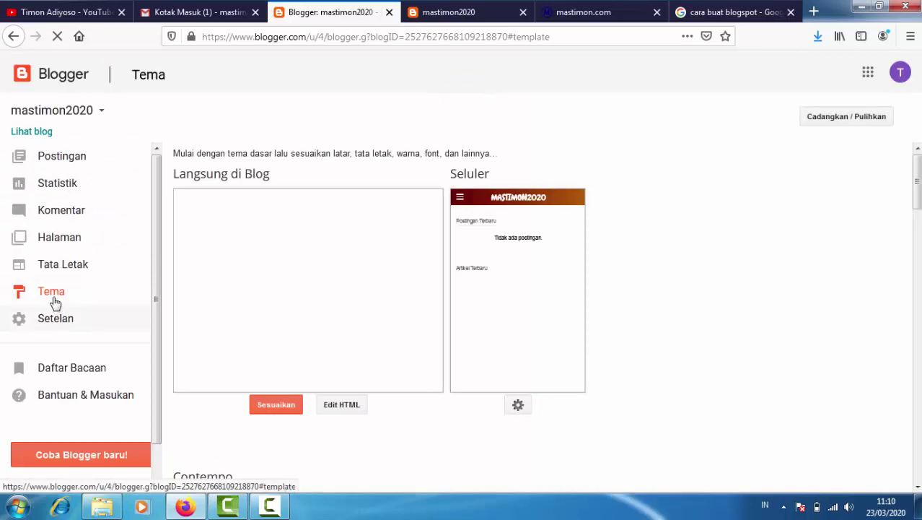
click(57, 325)
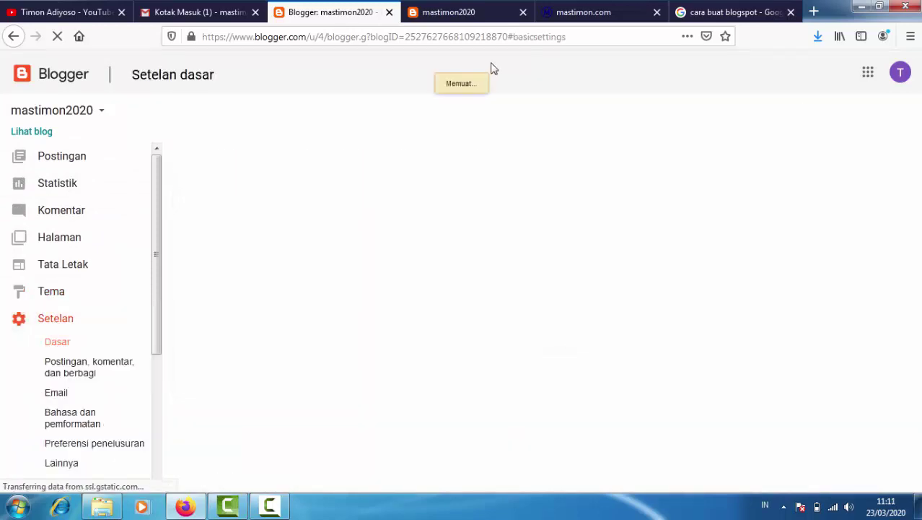
- Switch to YouTube, search for mastimon and open the mastimon channel
click(39, 13)
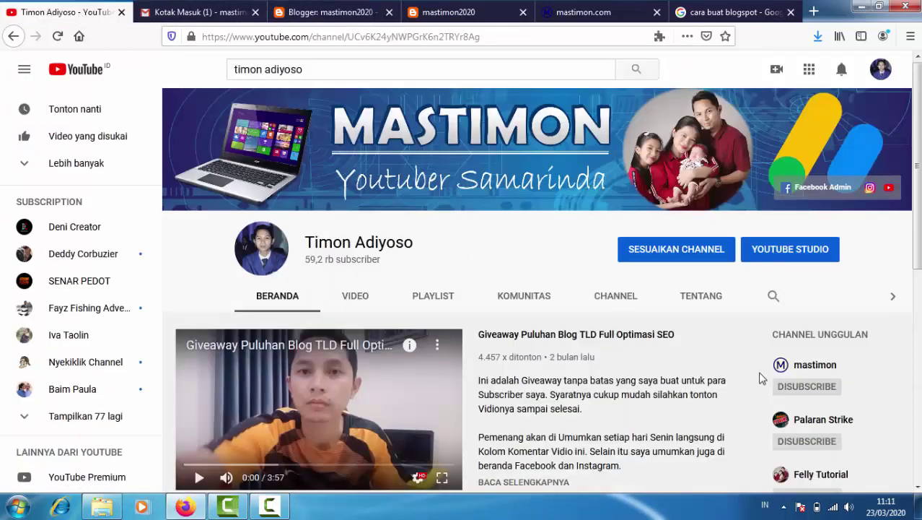
scroll(760, 378, down, 3)
scroll(390, 98, up, 3)
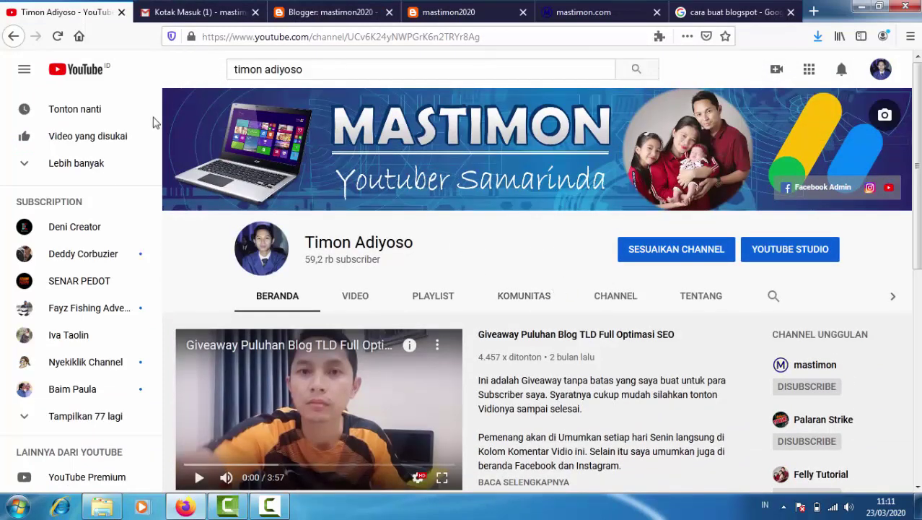
drag(306, 74, 124, 62)
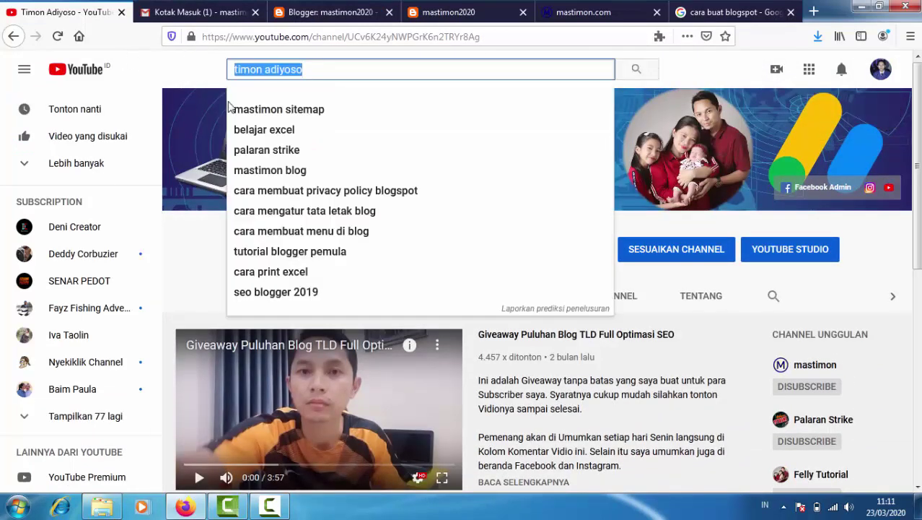
text(mastimon)
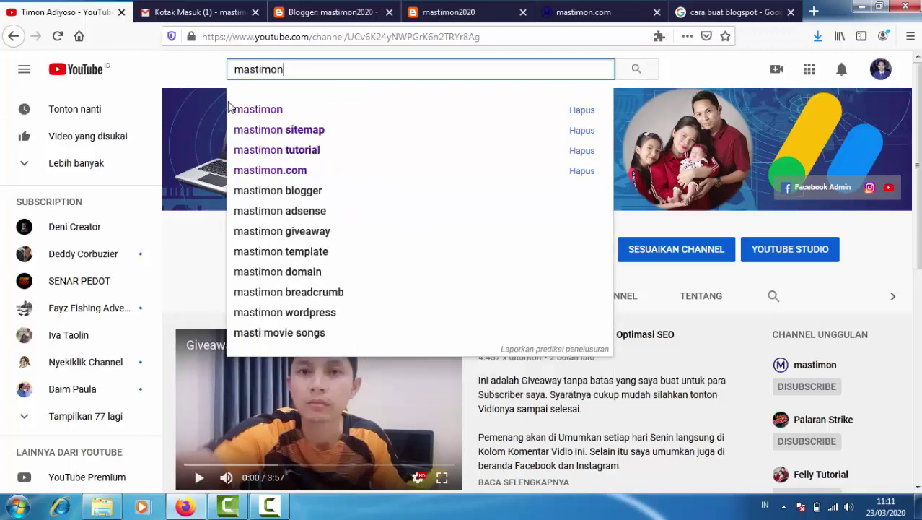
click(231, 109)
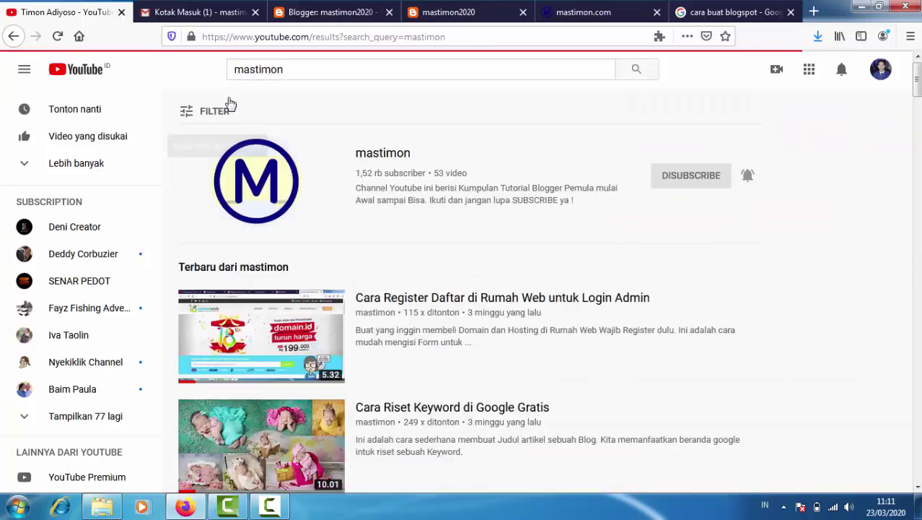
click(374, 155)
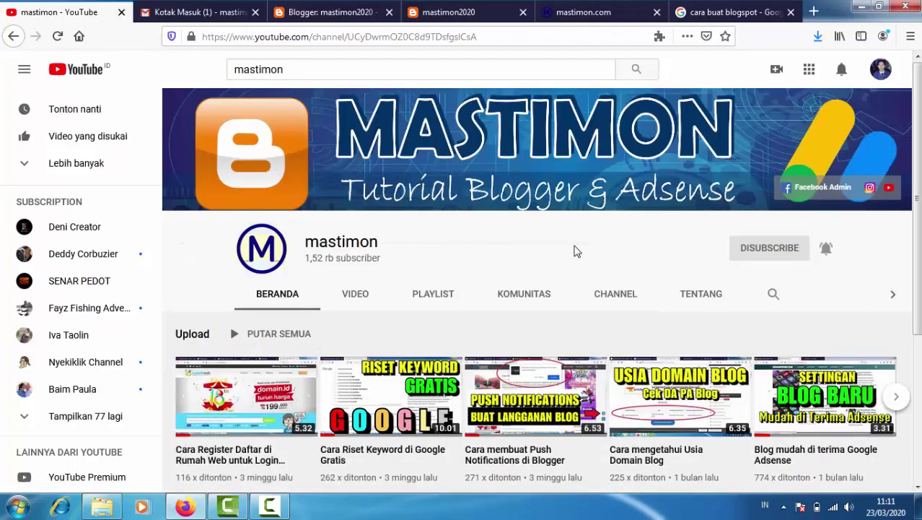
- Open the mastimon channel's video list and look through all its uploaded Blogger and AdSense tutorials
scroll(581, 303, down, 3)
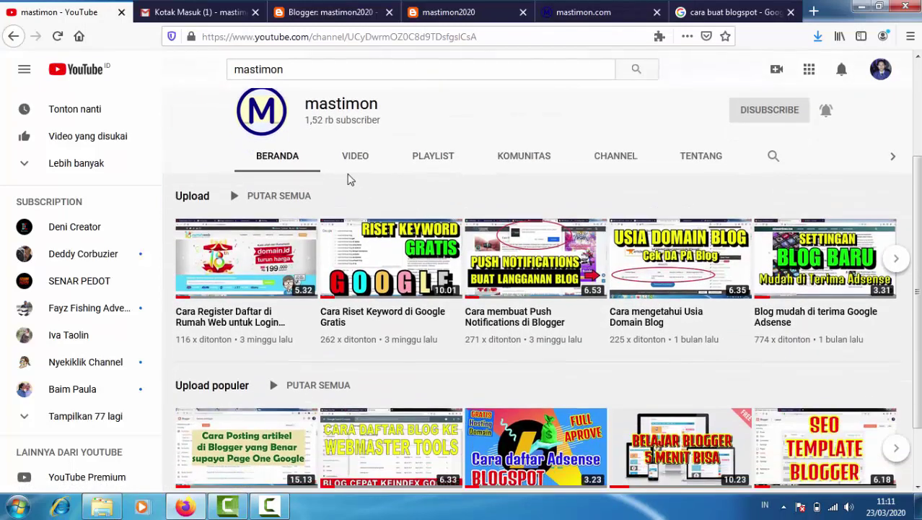
click(355, 157)
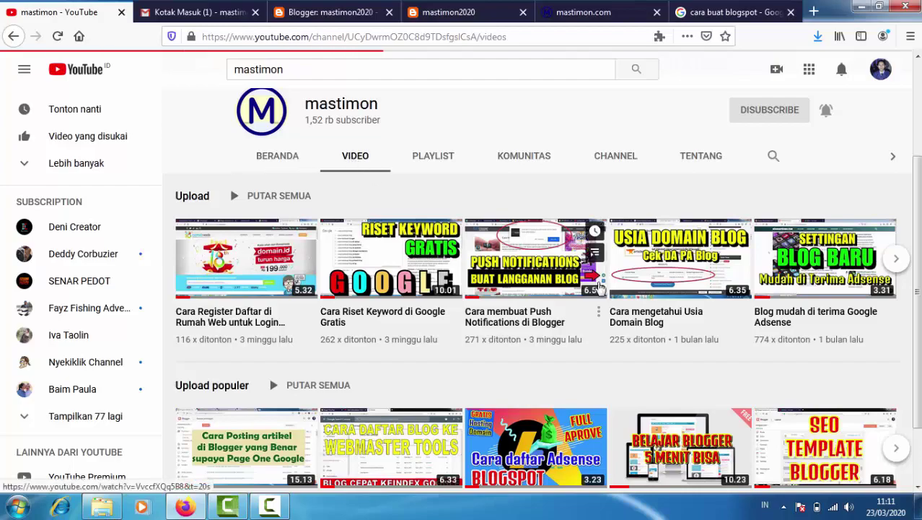
scroll(559, 315, down, 5)
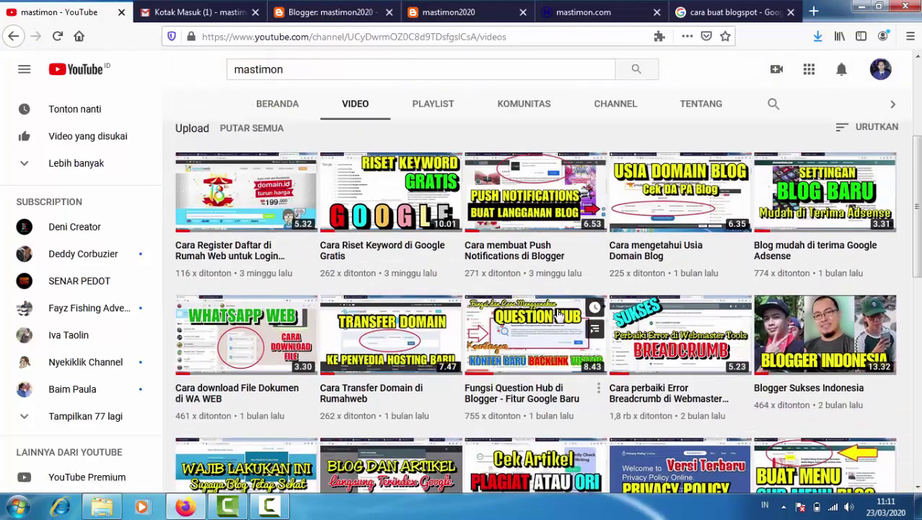
scroll(560, 316, down, 6)
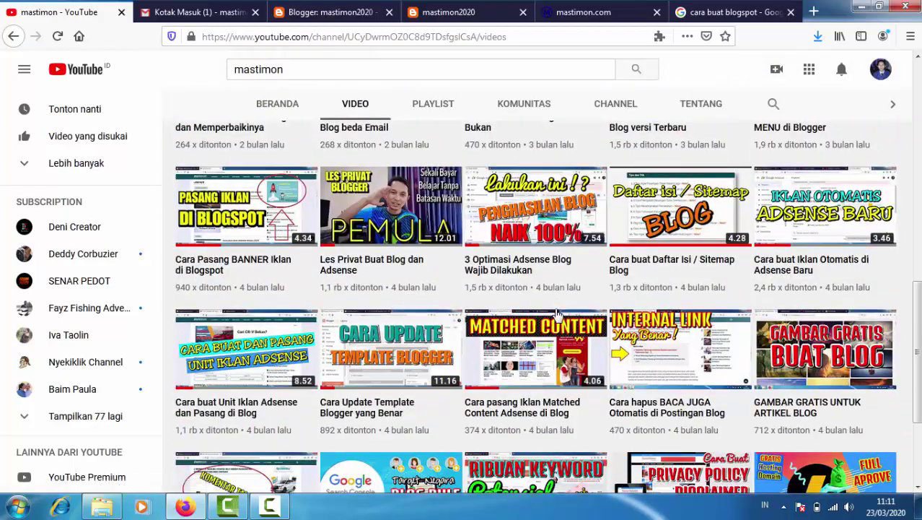
scroll(557, 313, down, 9)
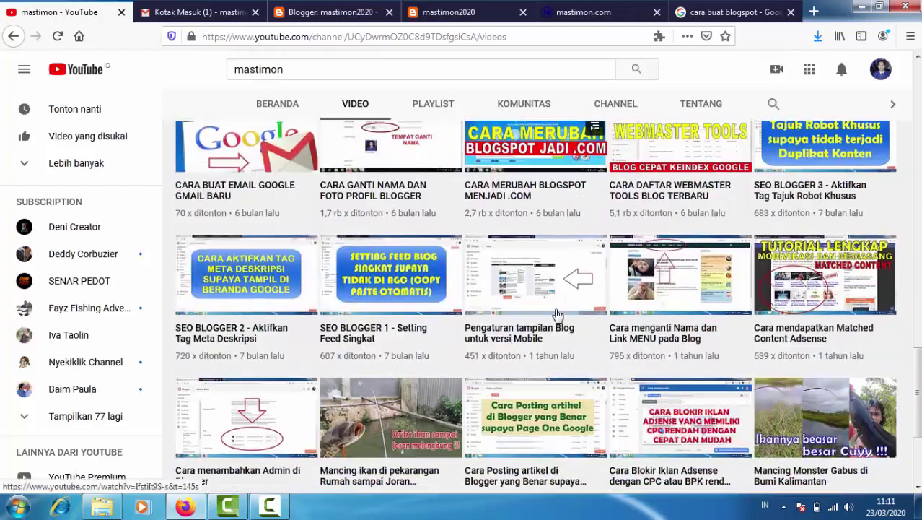
scroll(557, 315, down, 3)
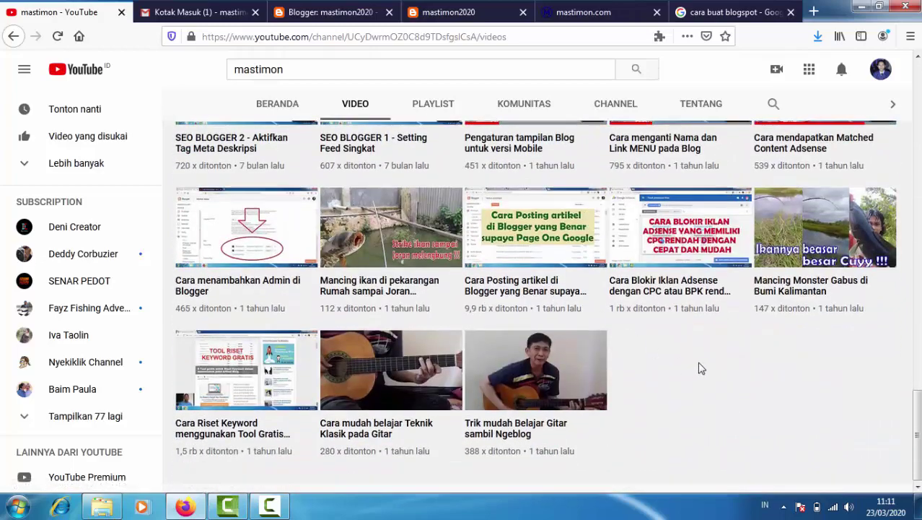
scroll(700, 368, up, 18)
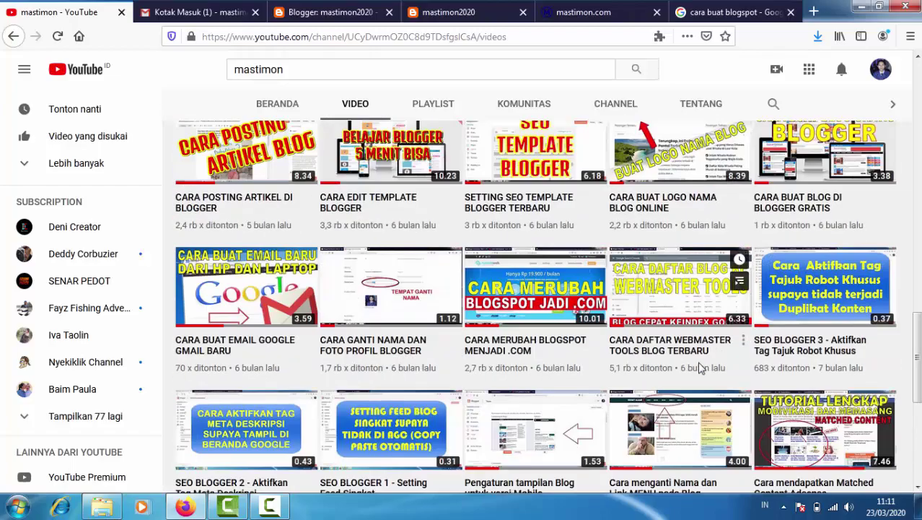
scroll(700, 368, up, 10)
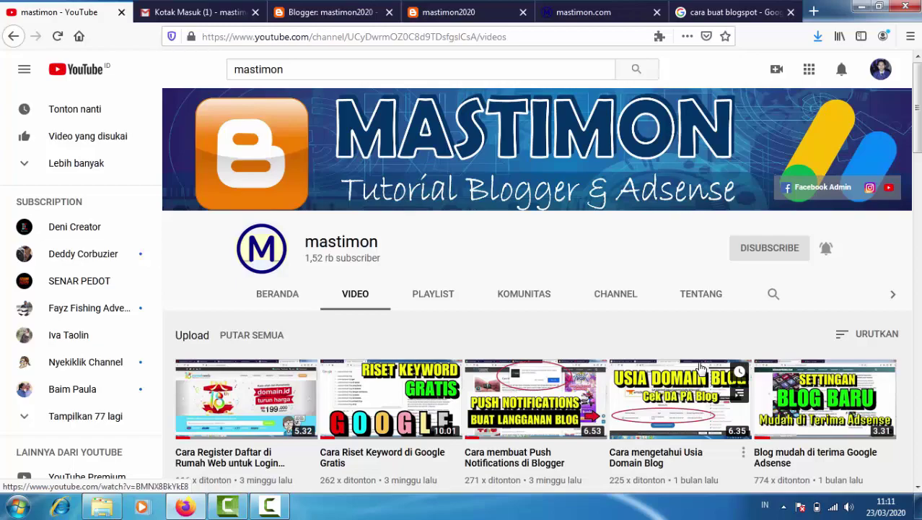
scroll(700, 368, down, 3)
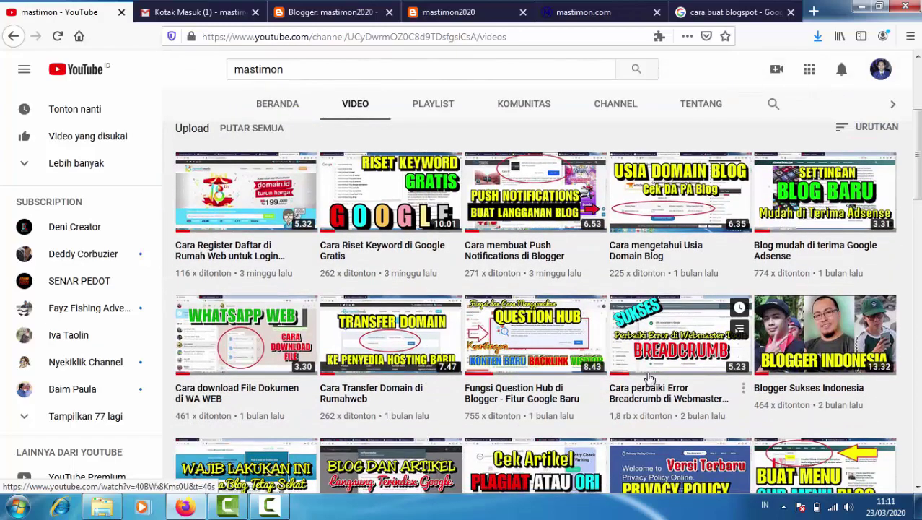
scroll(648, 378, down, 2)
scroll(586, 368, up, 5)
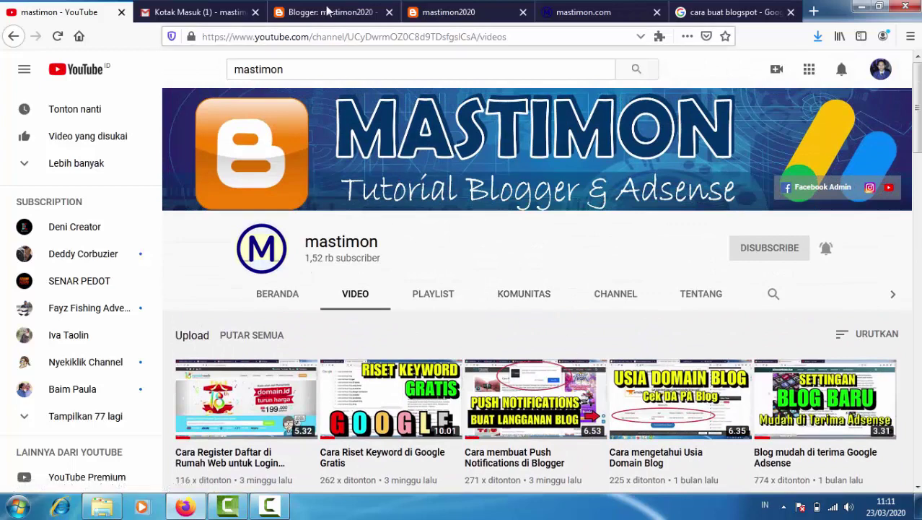
- Switch to Blogger and look over the live mastimon2020 blog and the settings categories under Setelan
click(326, 12)
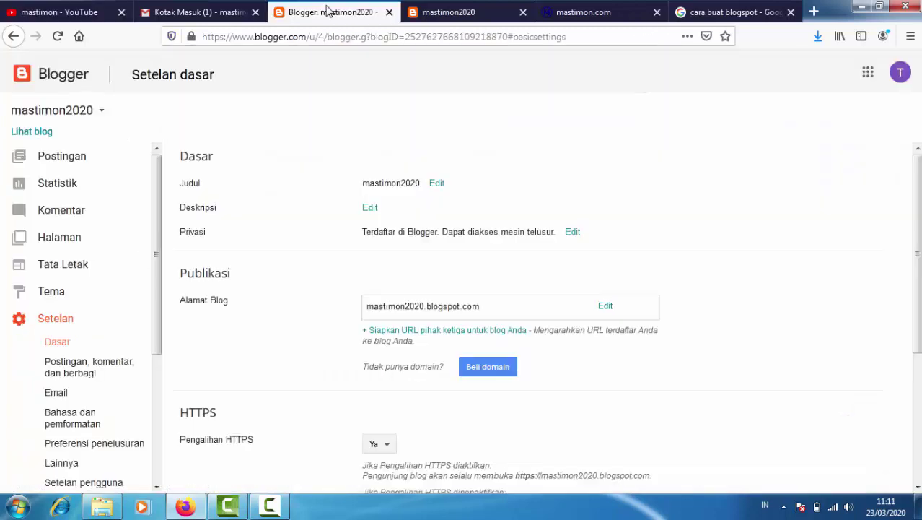
click(444, 12)
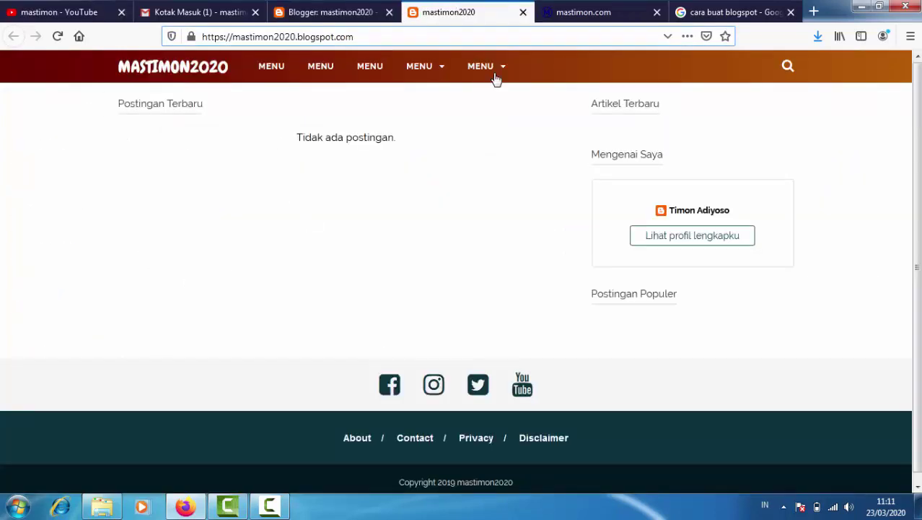
click(328, 12)
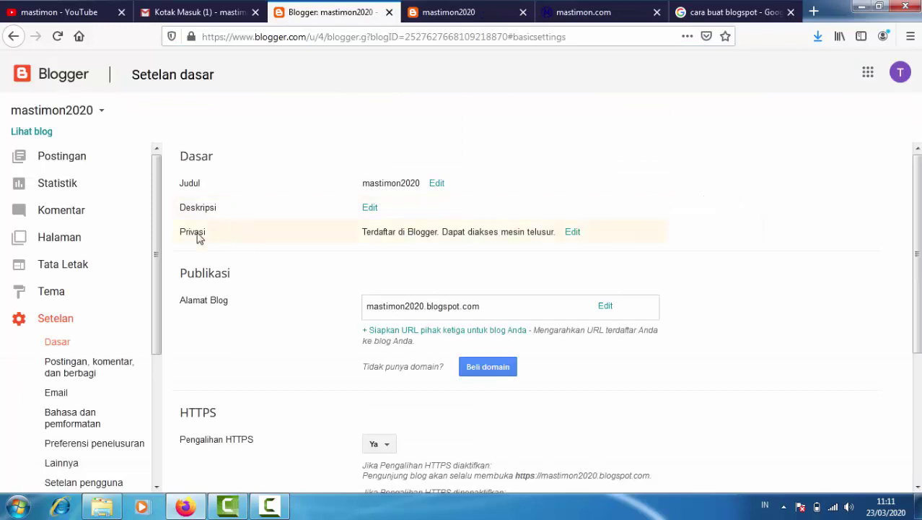
scroll(51, 389, down, 3)
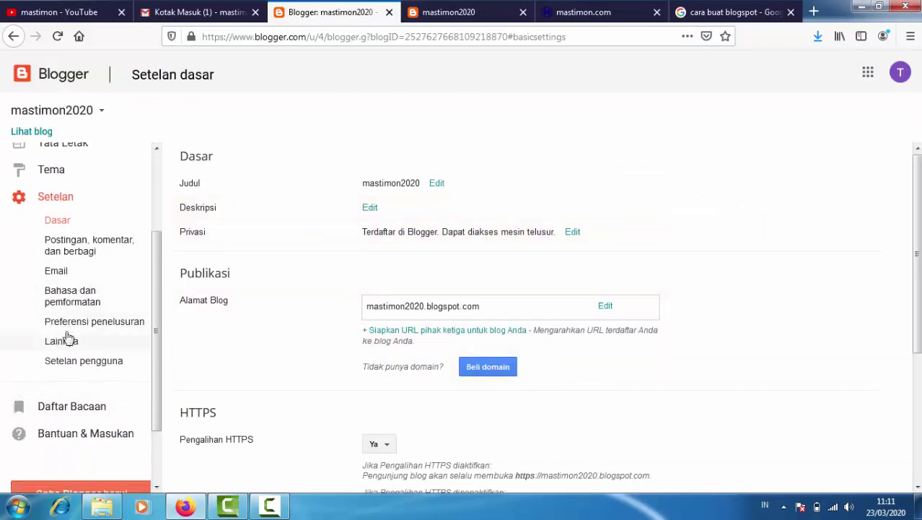
- Return to YouTube, search for "pengaturan blogger" and look through the resulting videos
click(85, 12)
scroll(515, 336, down, 3)
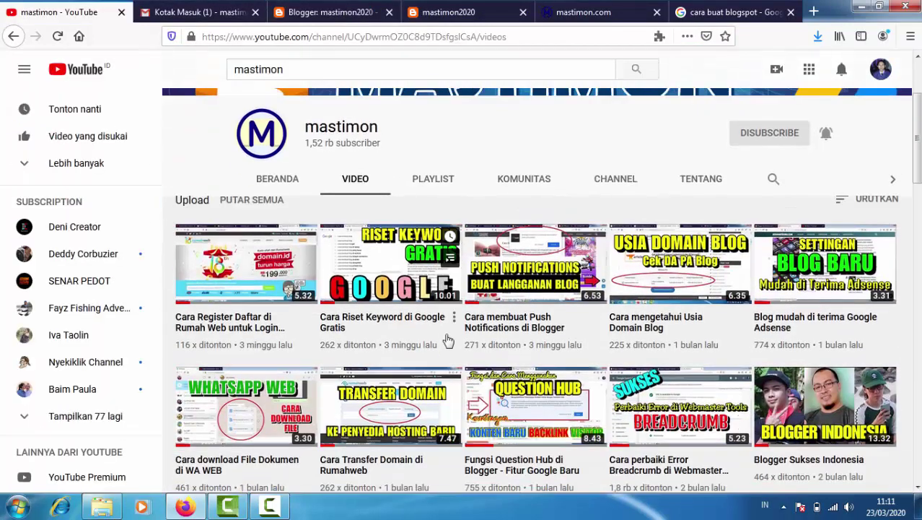
drag(322, 70, 173, 70)
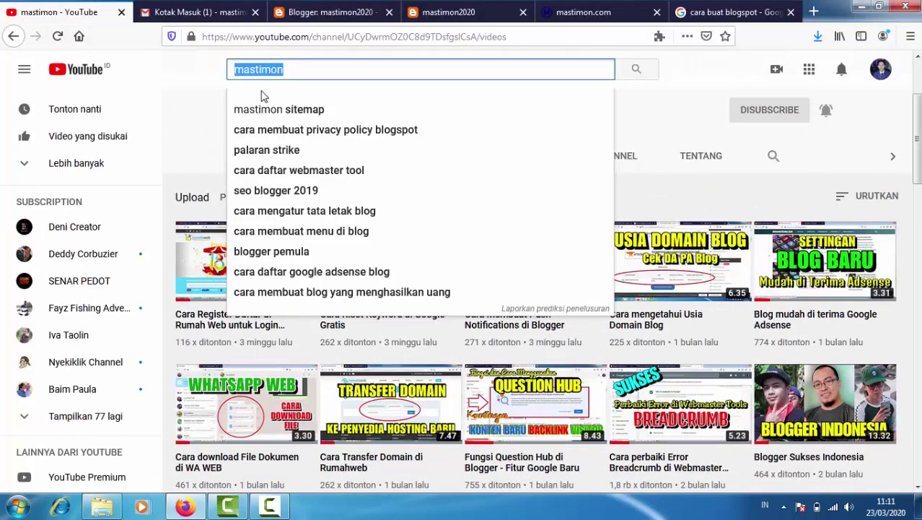
text(pengatura)
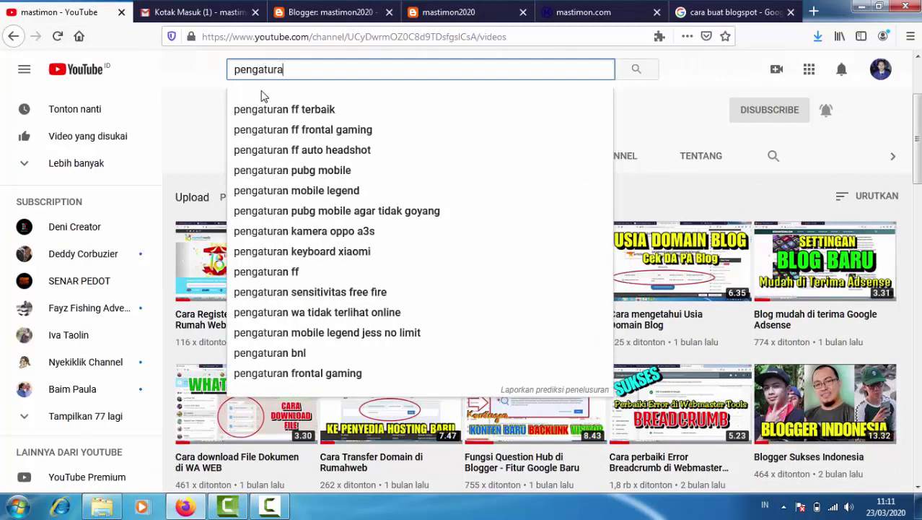
text(n blogger)
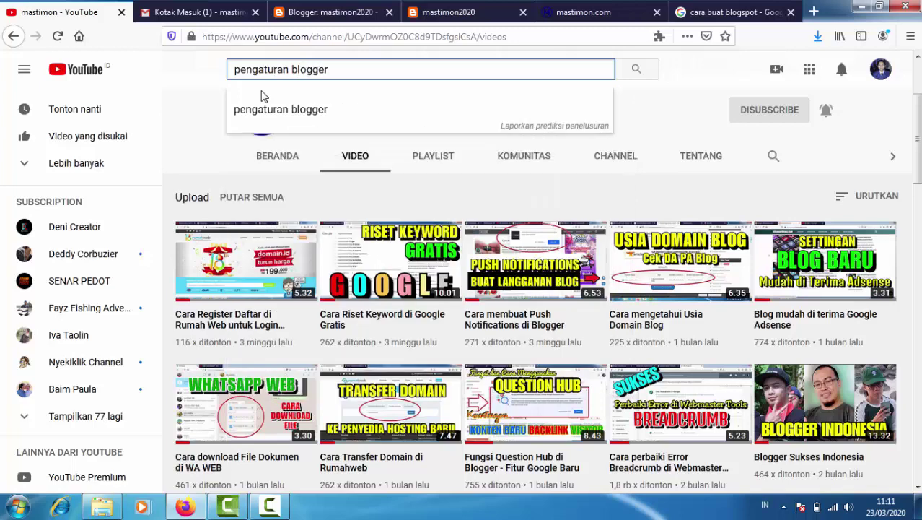
key(Return)
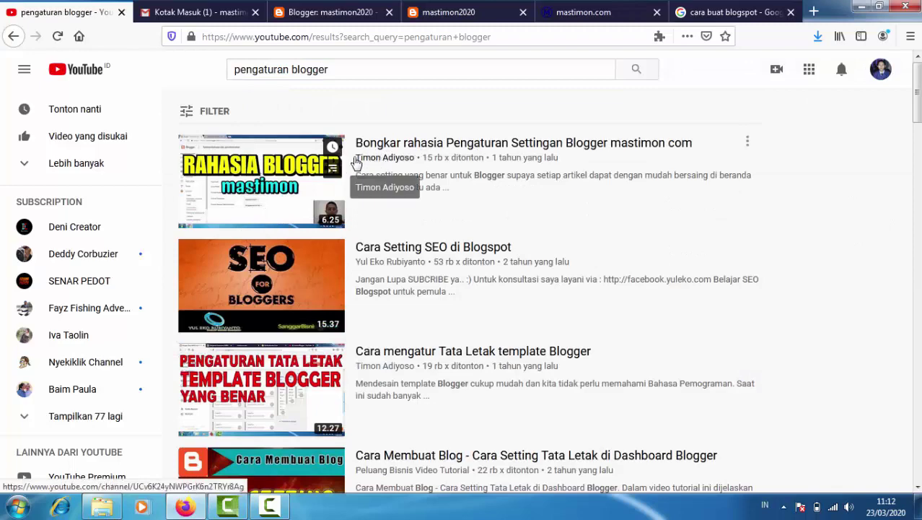
scroll(525, 262, down, 2)
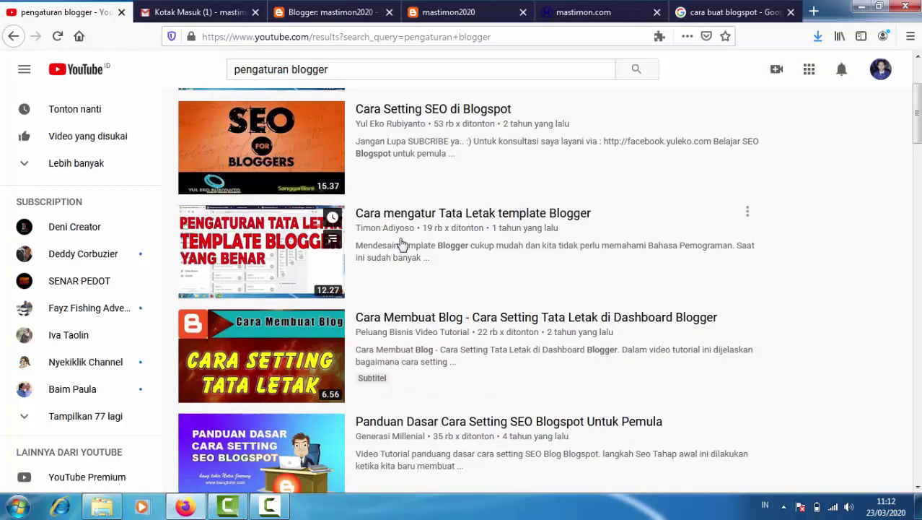
scroll(426, 281, down, 6)
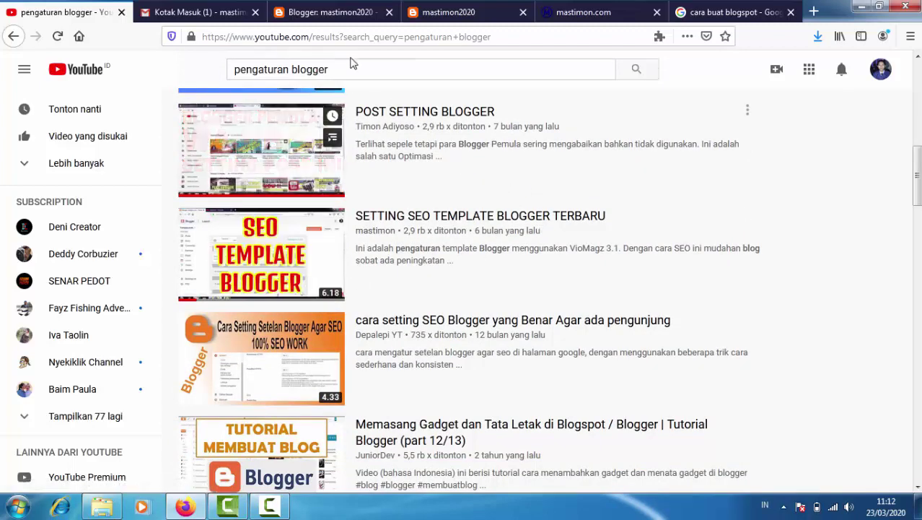
- Return to Blogger and compare the dashboard's sections with the live mastimon2020 blog
click(325, 14)
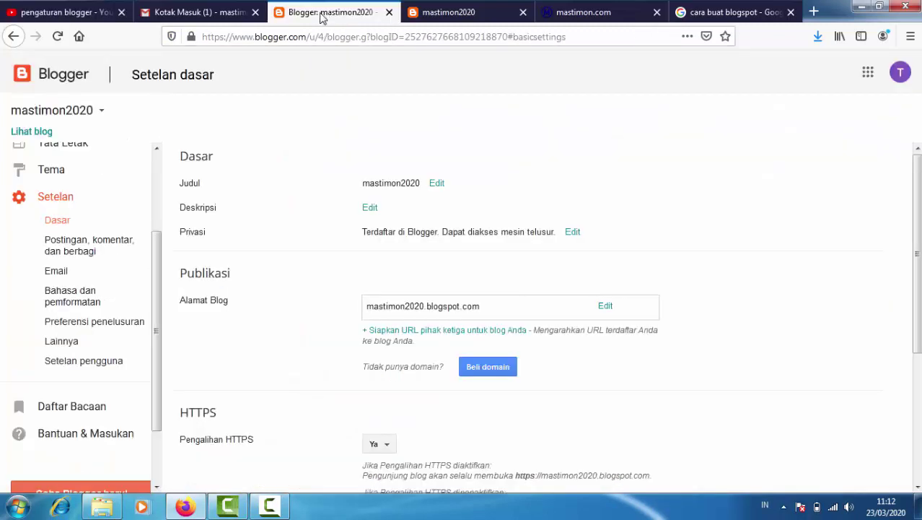
click(454, 12)
click(331, 12)
scroll(59, 274, up, 3)
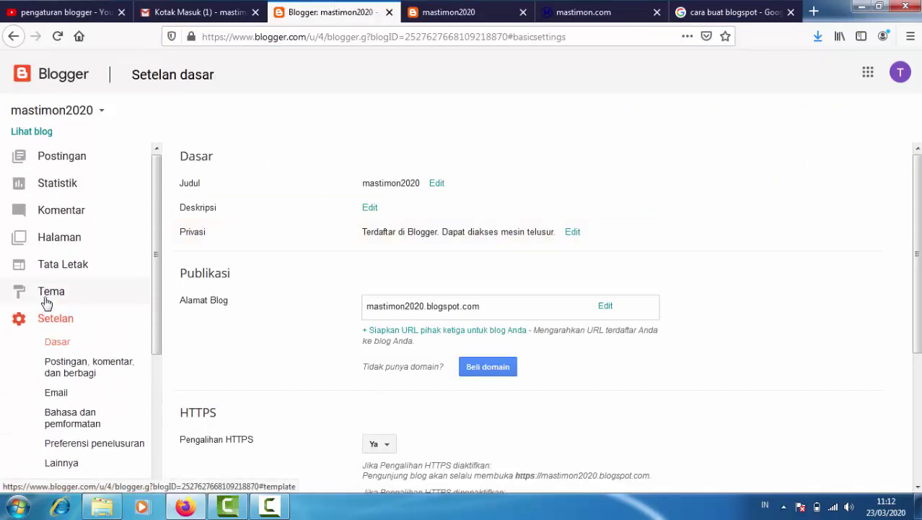
click(490, 13)
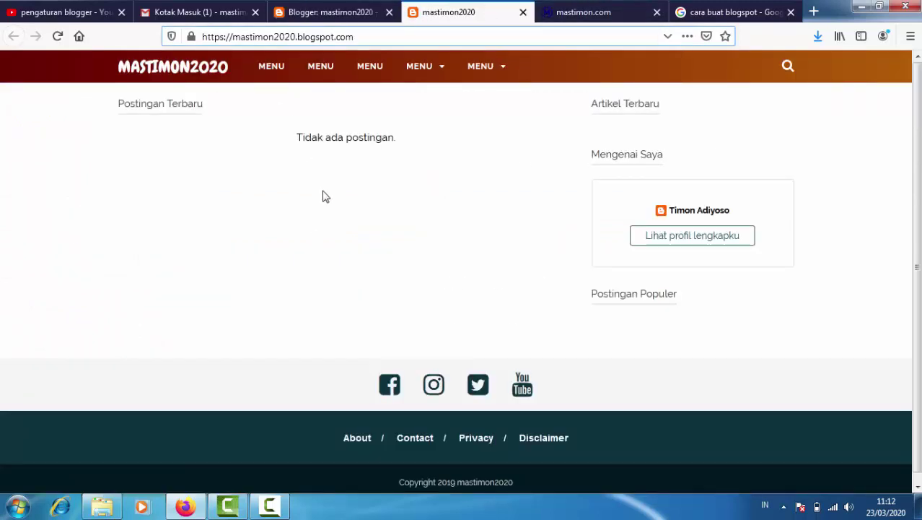
- Create a new entry from Blogger's Postingan section and point out its title field and body area
click(329, 12)
click(61, 159)
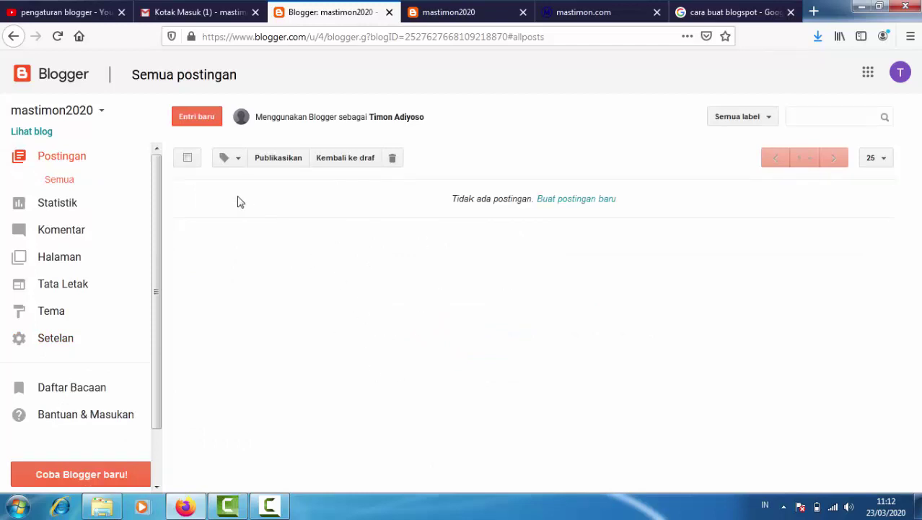
click(196, 118)
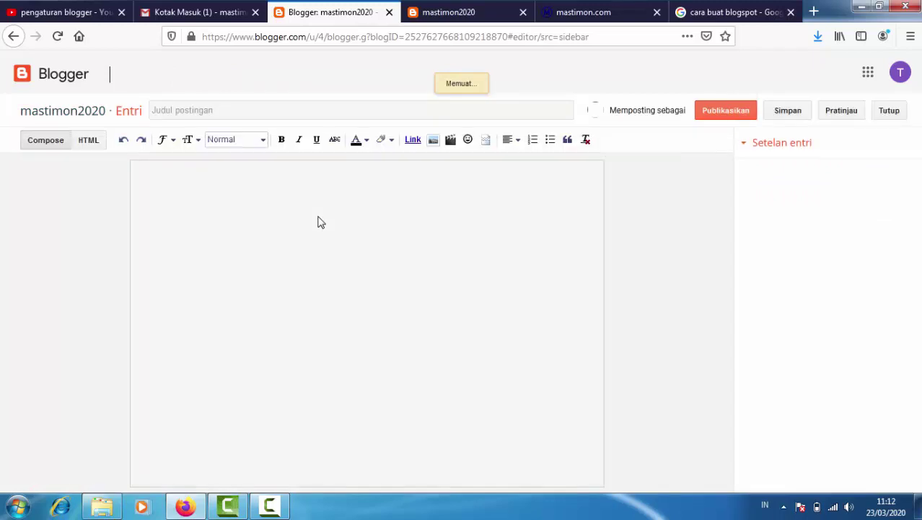
click(180, 110)
click(161, 193)
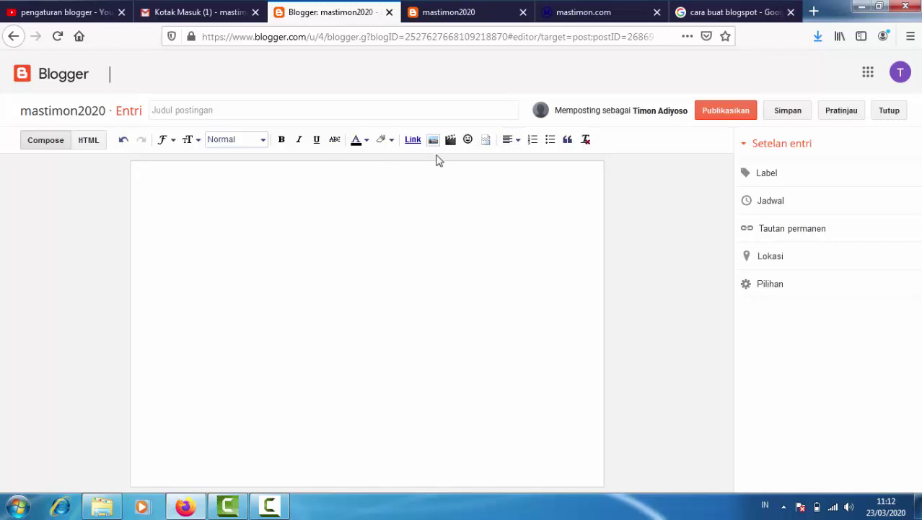
click(181, 109)
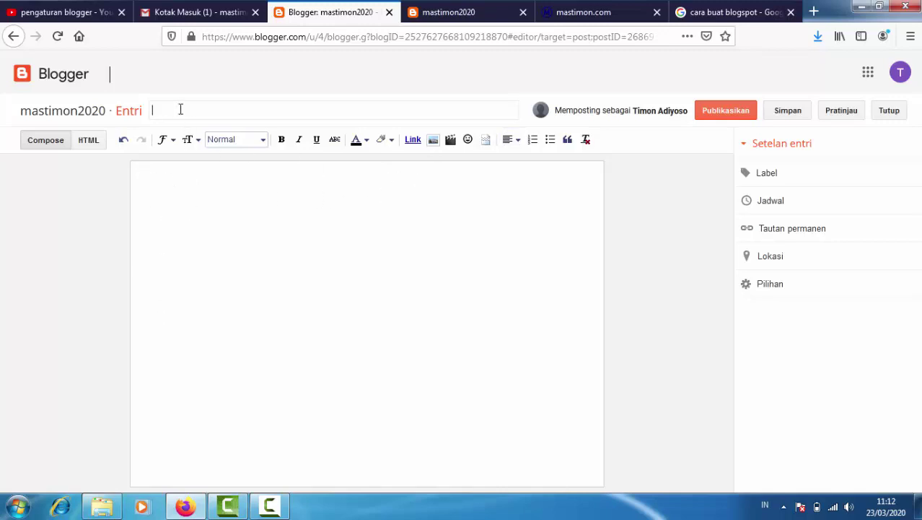
click(150, 193)
- Close the post editor and delete the untitled draft
click(890, 115)
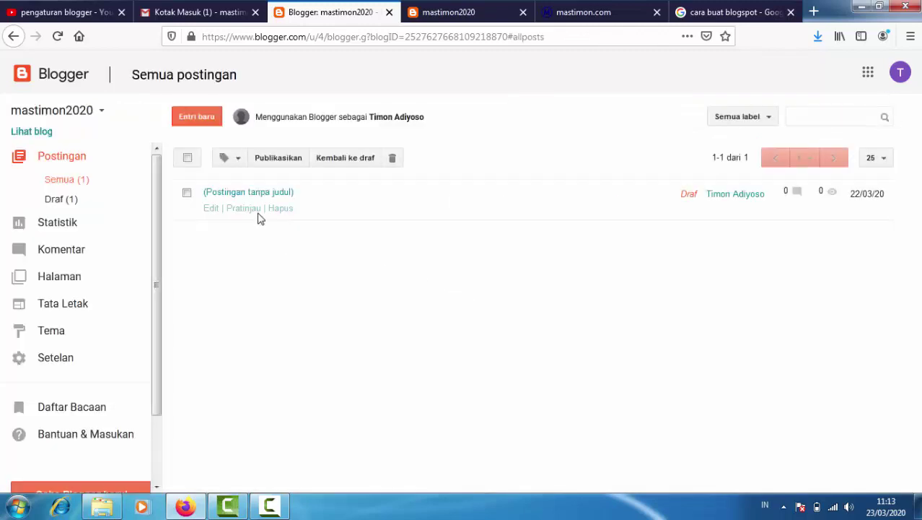
click(278, 209)
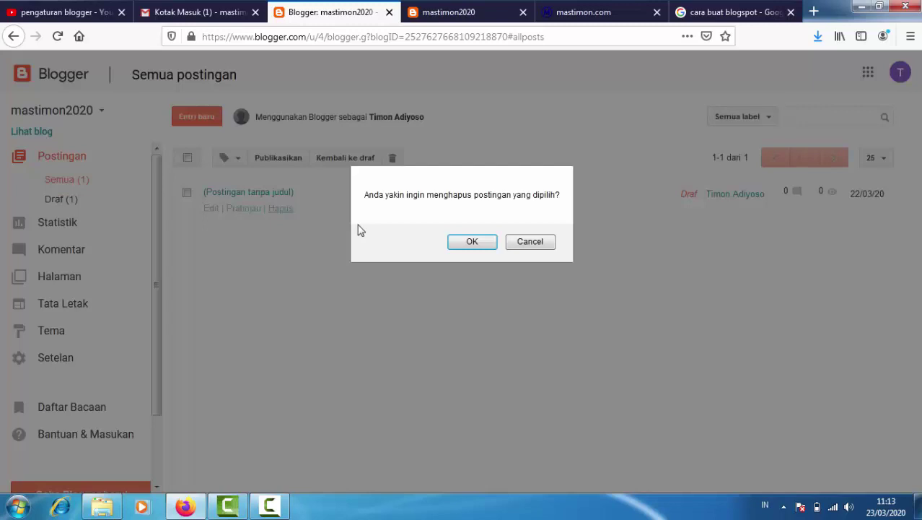
click(474, 243)
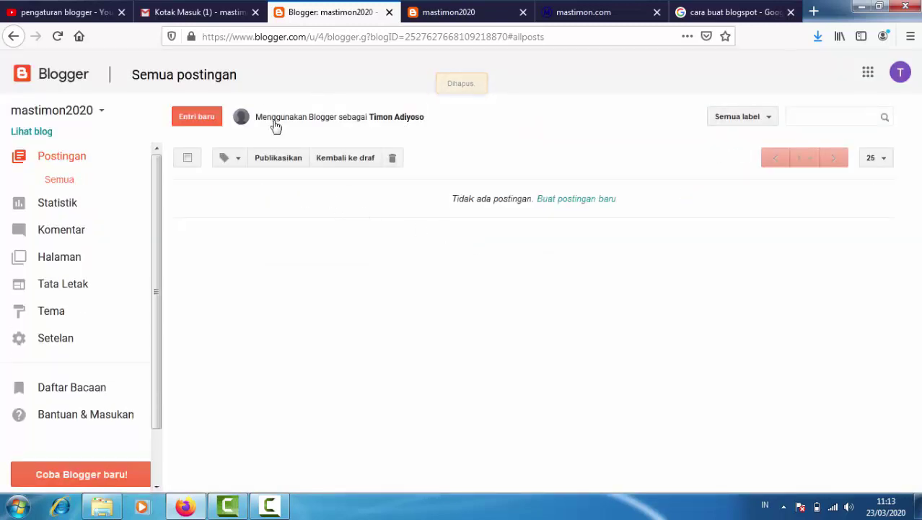
- View the live mastimon2020 blog and look through the Google results for "cara buat blogspot"
click(465, 12)
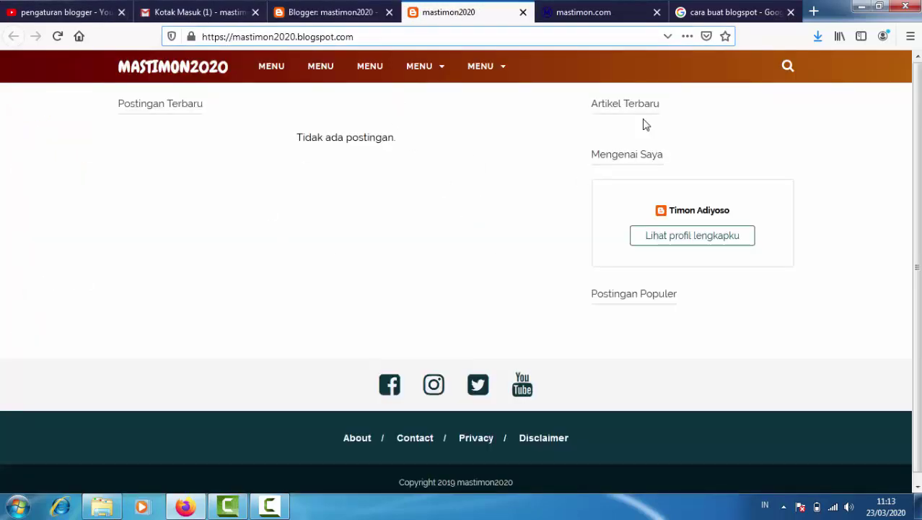
click(713, 10)
scroll(448, 231, up, 5)
scroll(435, 252, up, 10)
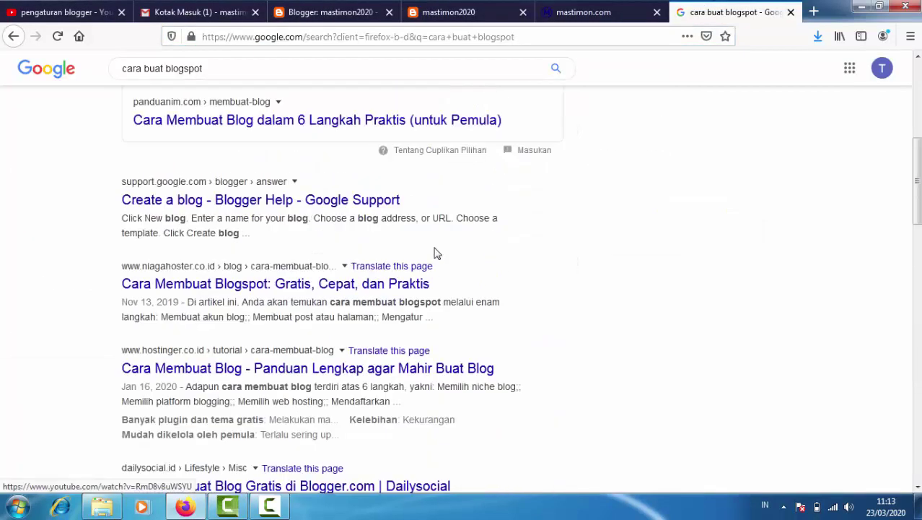
triple_click(214, 79)
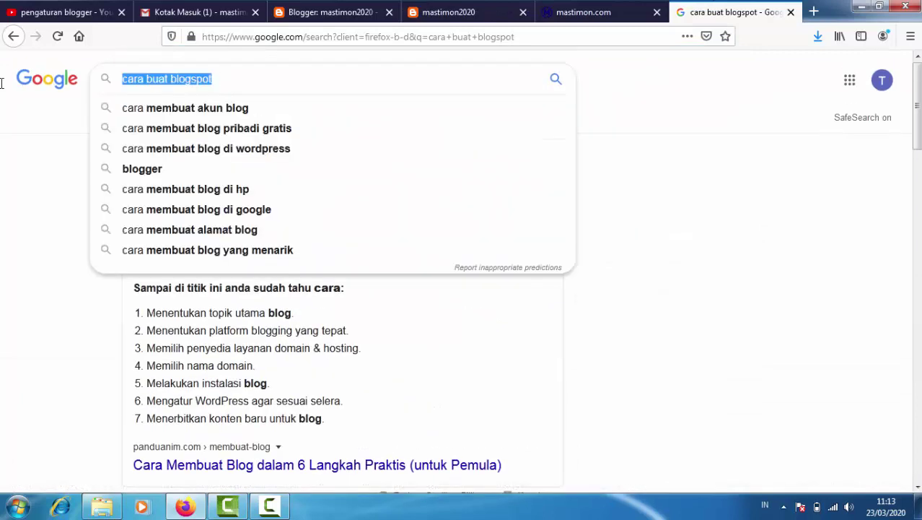
click(41, 257)
scroll(238, 350, down, 4)
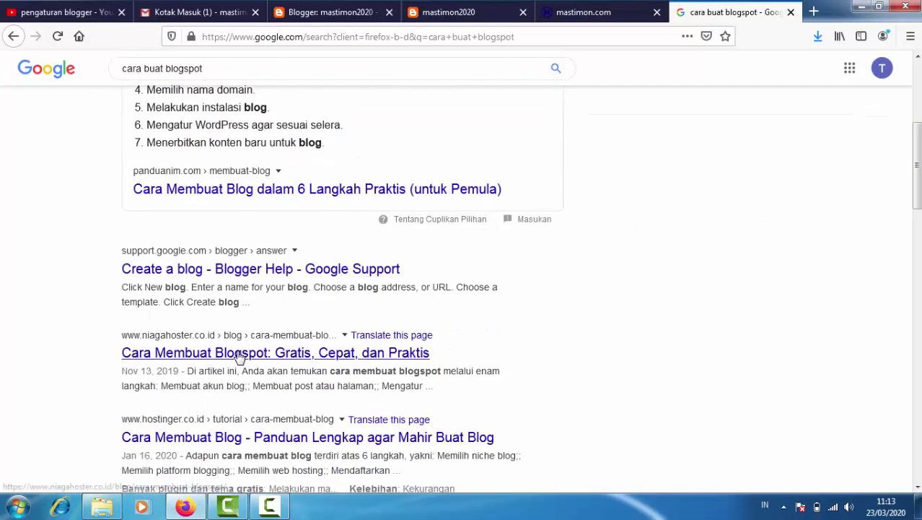
- Open the Niagahoster result "Cara Membuat Blogspot: Gratis, Cepat, dan Praktis" and skim its table of contents and opening sections
scroll(222, 339, down, 2)
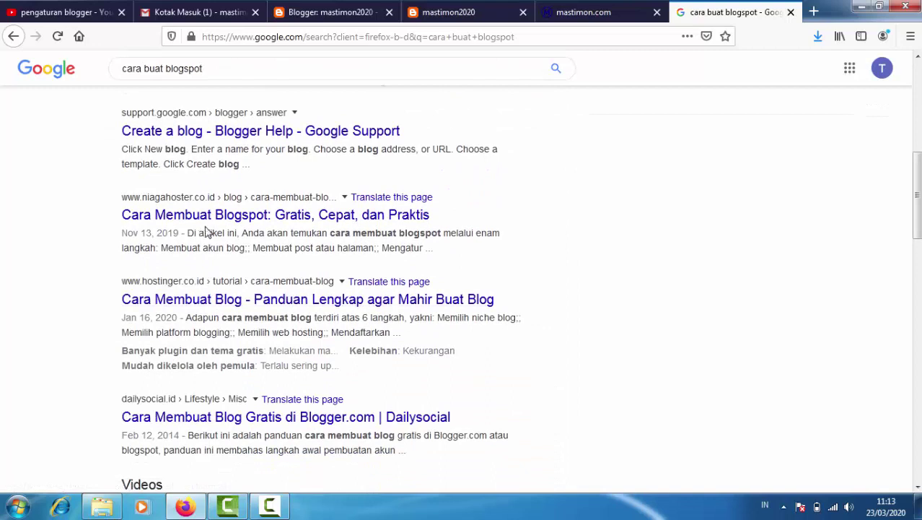
click(197, 220)
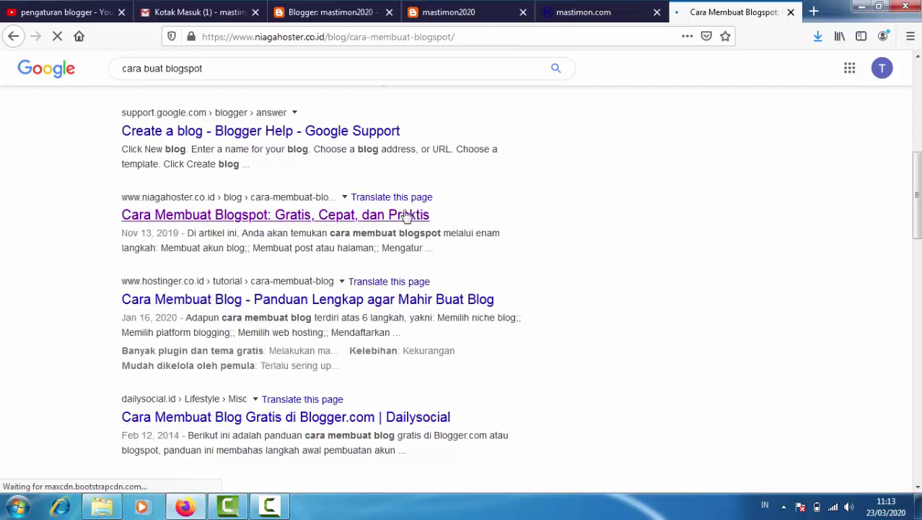
scroll(526, 228, down, 13)
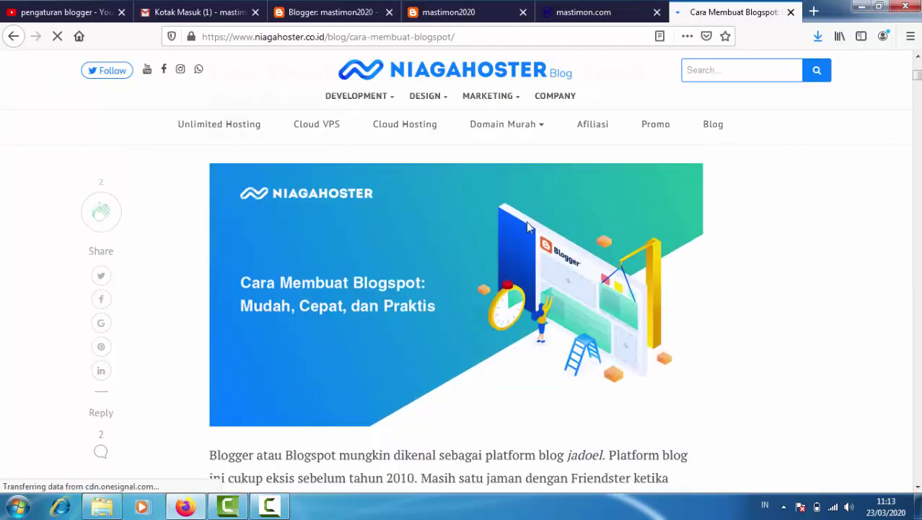
scroll(547, 291, down, 14)
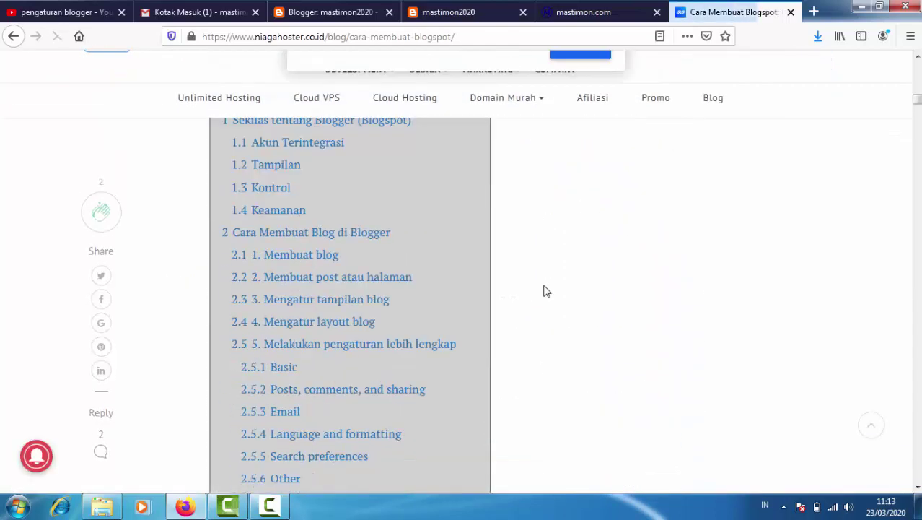
click(509, 135)
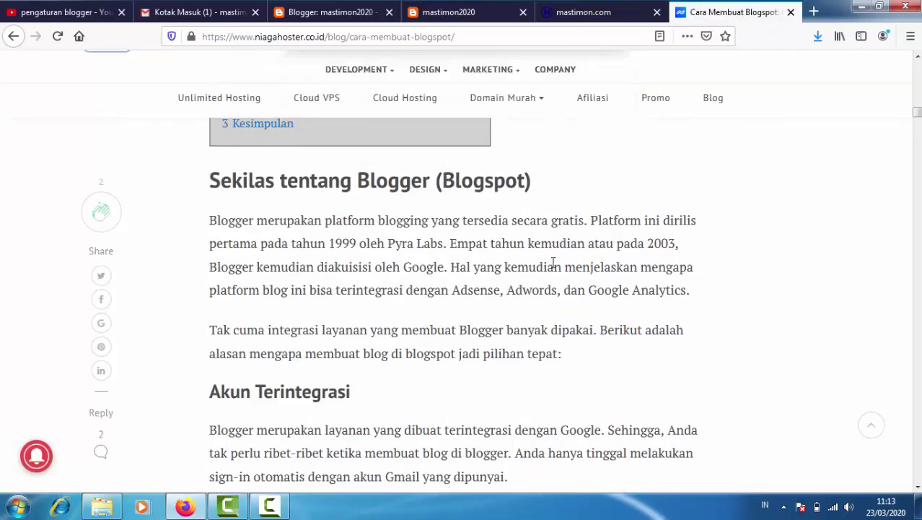
scroll(541, 261, down, 4)
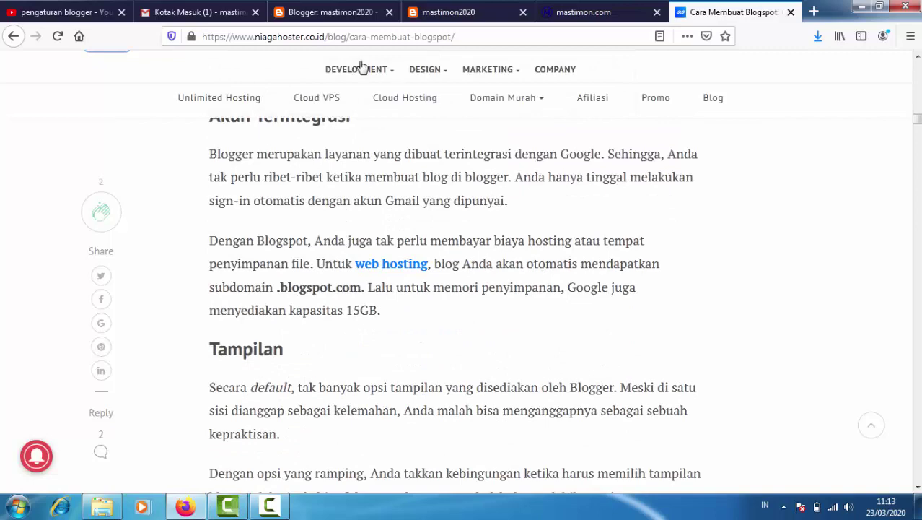
- Switch to mastimon.com, open its Les Privat page and read through the private Blogger course description
click(342, 13)
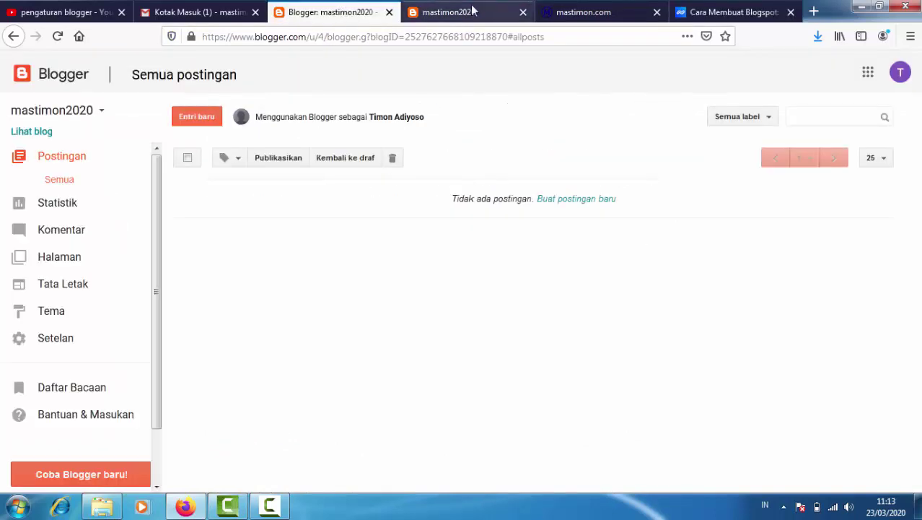
click(440, 14)
click(570, 13)
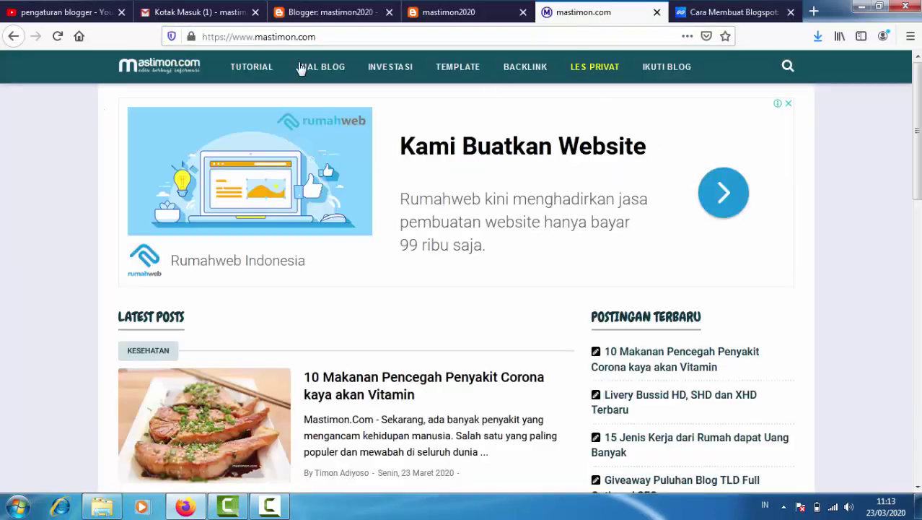
click(597, 70)
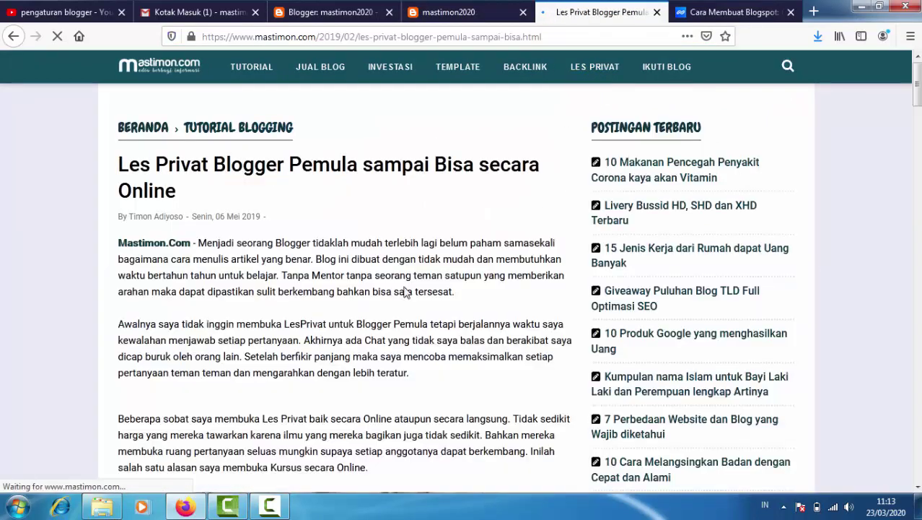
scroll(166, 321, down, 3)
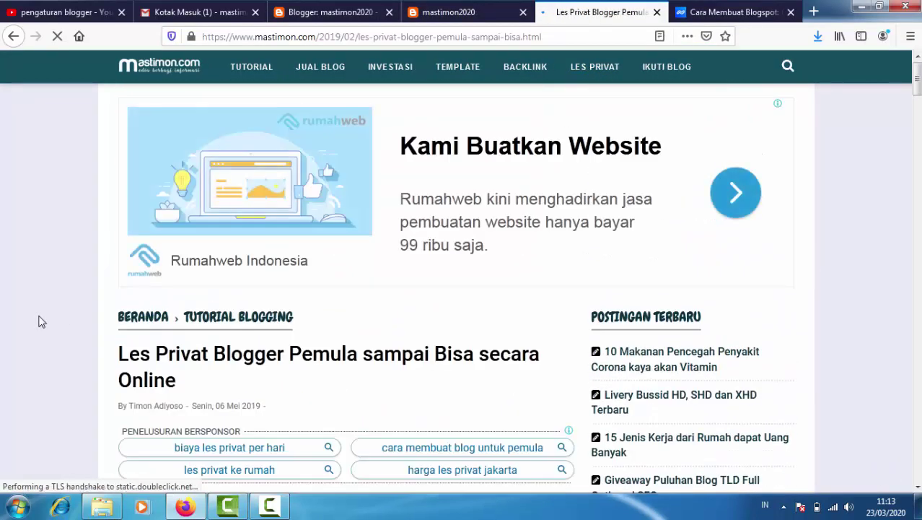
scroll(39, 322, down, 5)
scroll(40, 321, down, 2)
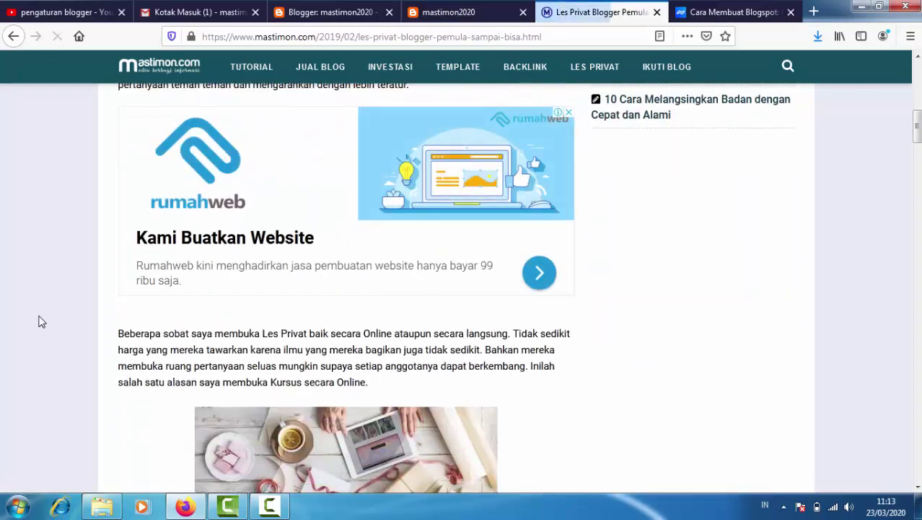
scroll(40, 321, down, 3)
scroll(40, 321, down, 12)
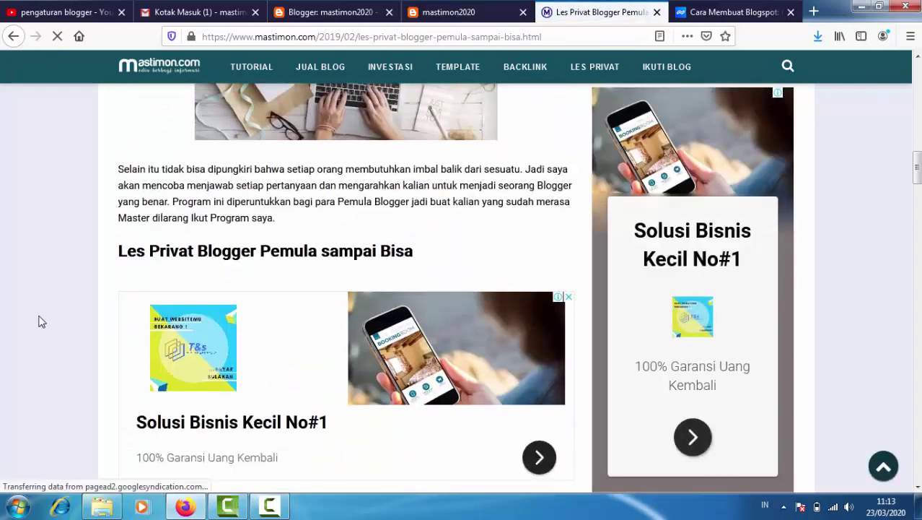
scroll(40, 321, down, 6)
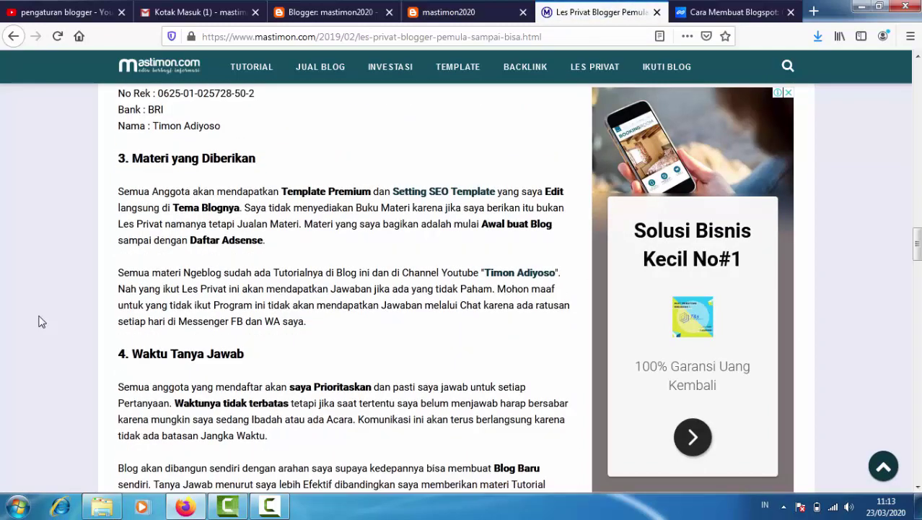
- Highlight the Rp.500.000 registration fee and review the course page's remaining sections through to the sample chat
scroll(40, 321, up, 5)
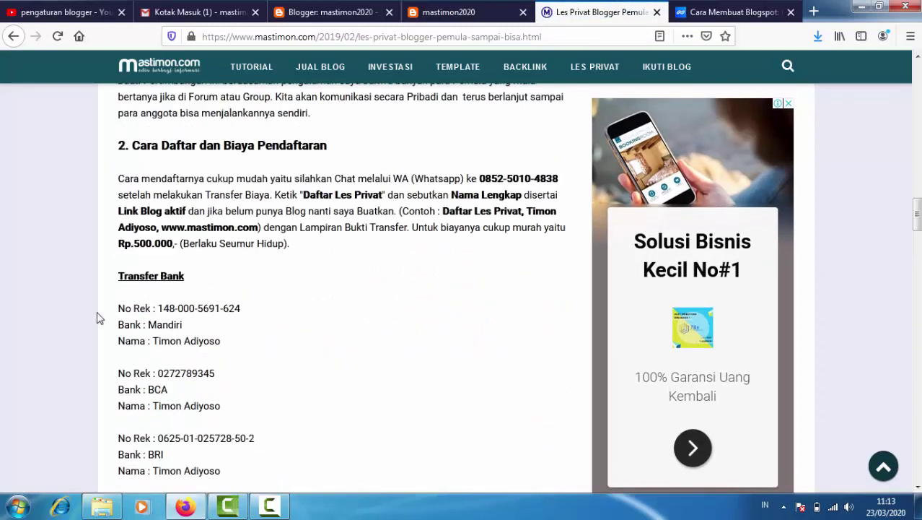
drag(122, 244, 172, 246)
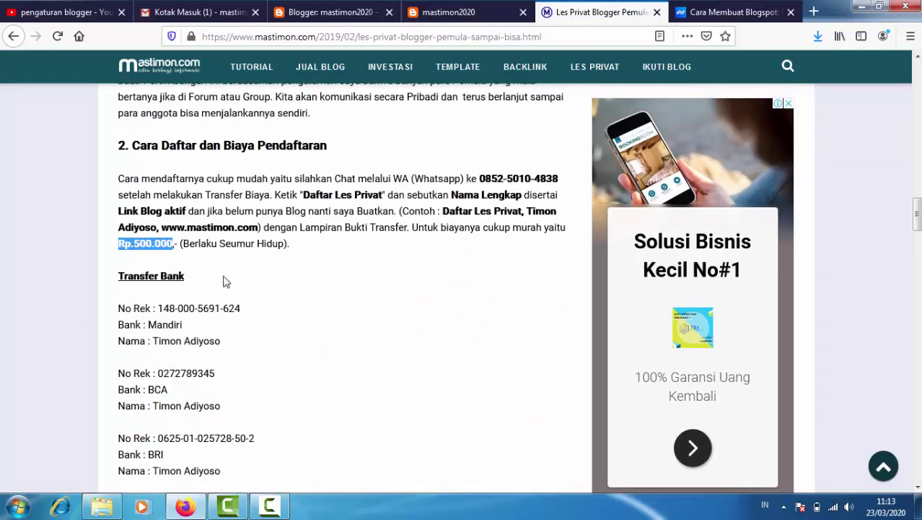
scroll(238, 289, down, 5)
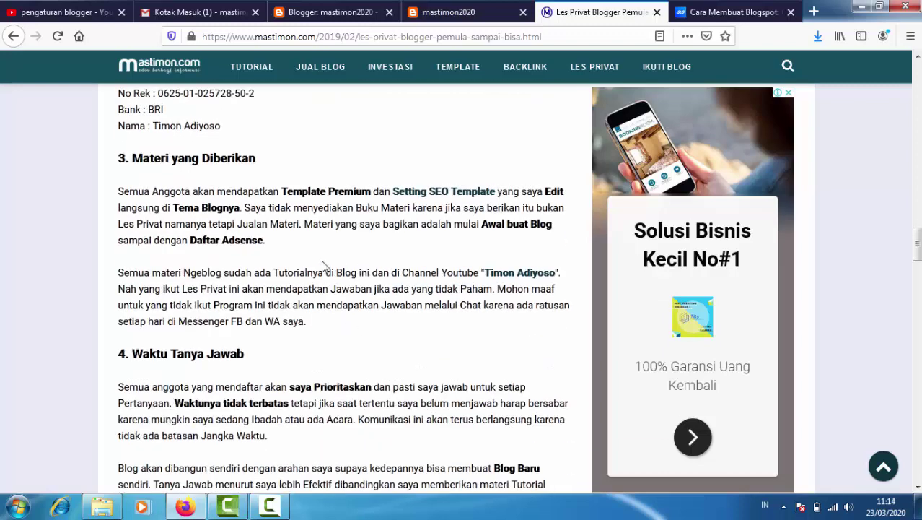
scroll(323, 267, down, 14)
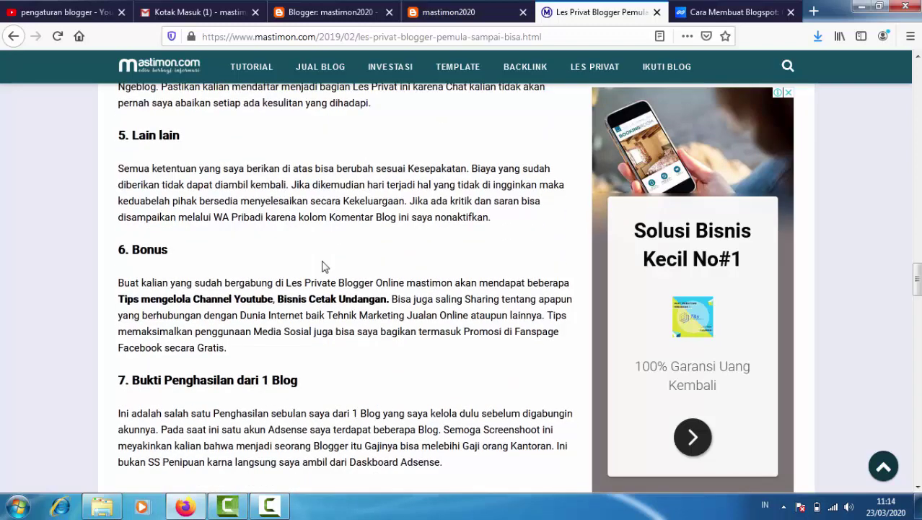
scroll(322, 267, up, 2)
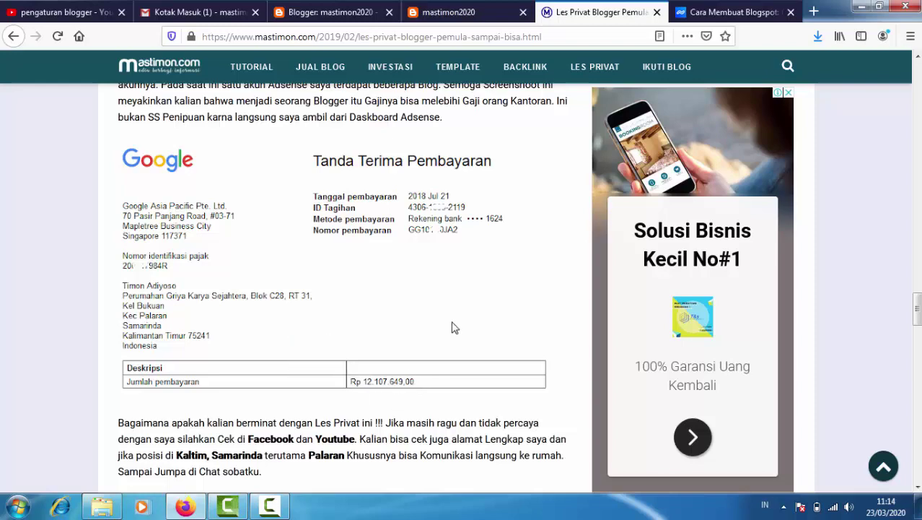
scroll(452, 328, down, 8)
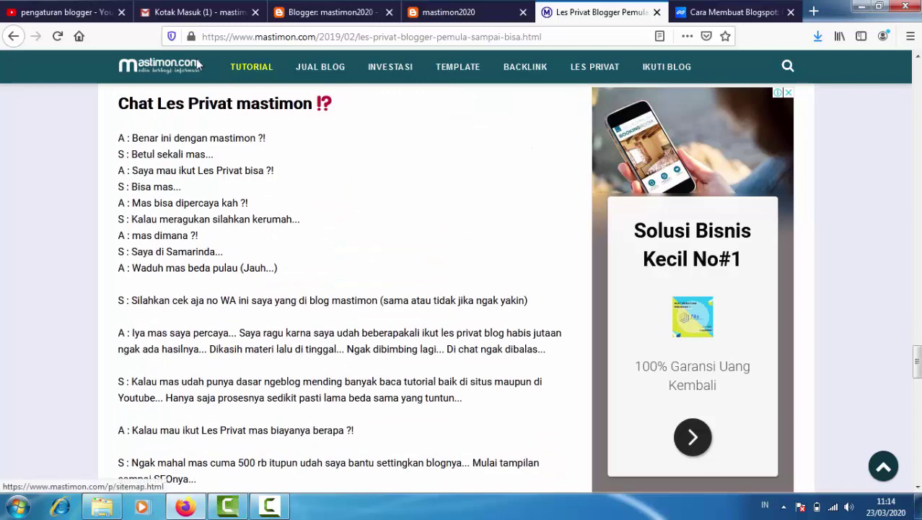
- Switch to YouTube and show the first results for "pengaturan blogger"
click(70, 13)
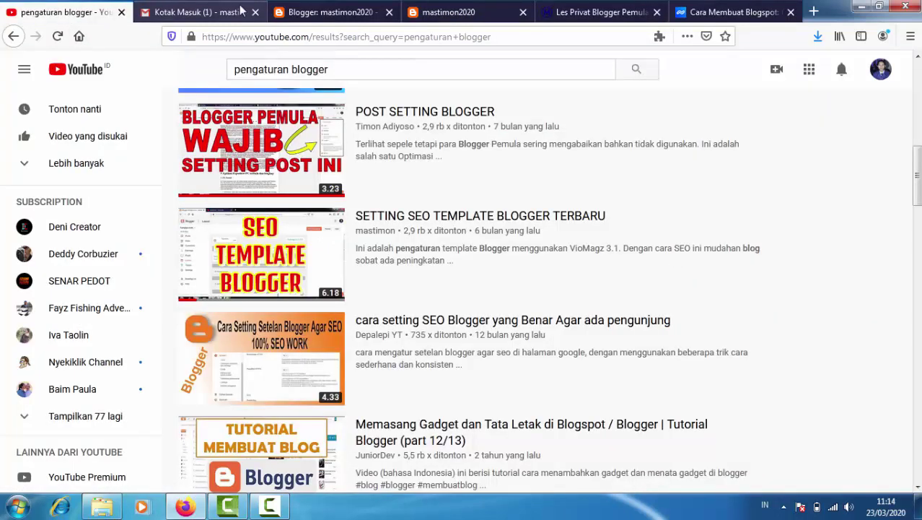
scroll(721, 178, up, 5)
scroll(745, 175, up, 3)
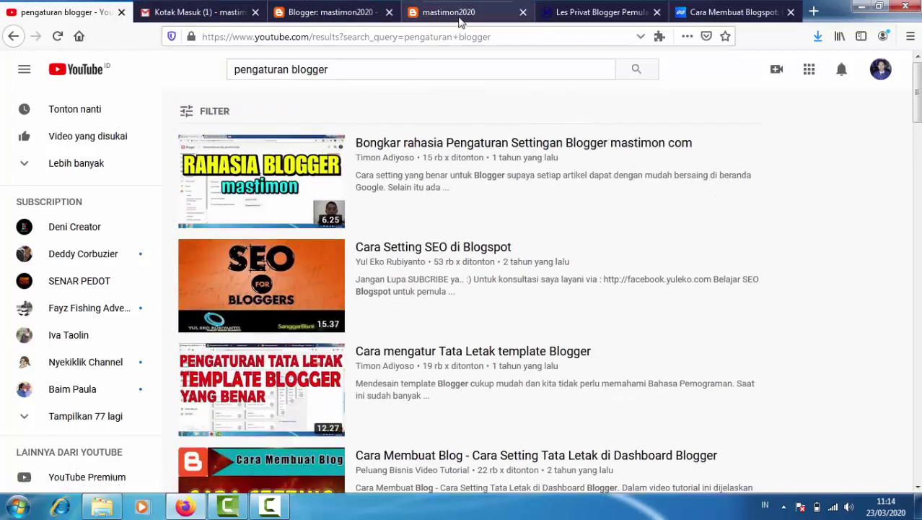
- Return to the Niagahoster article, dismiss its pop-up overlay and look back over the introduction to Blogger
click(731, 10)
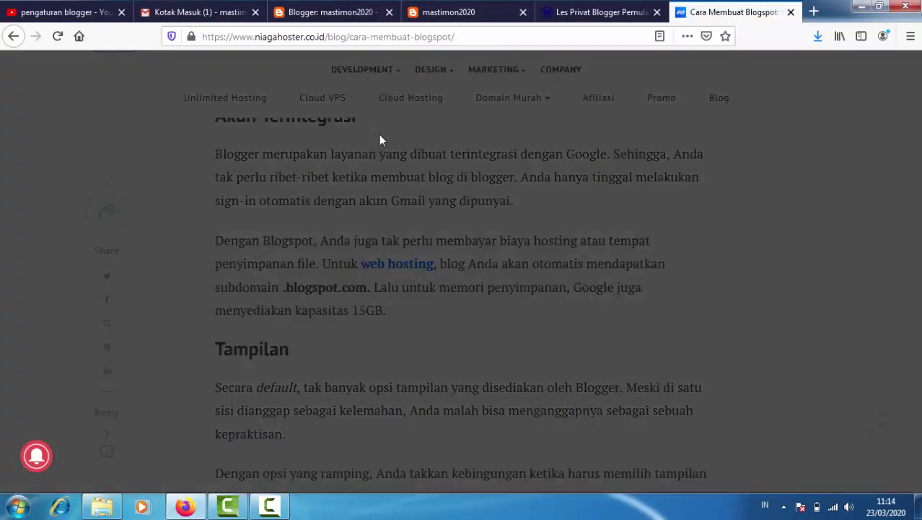
click(684, 173)
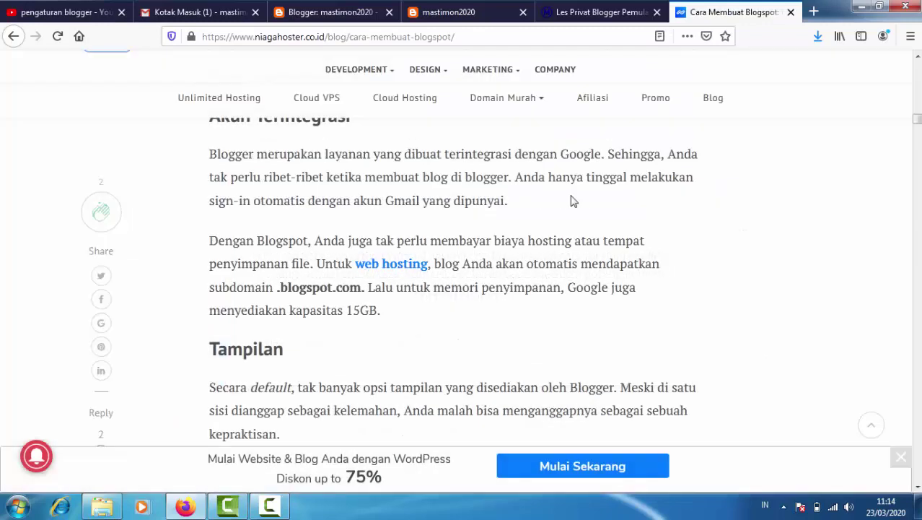
scroll(488, 234, up, 5)
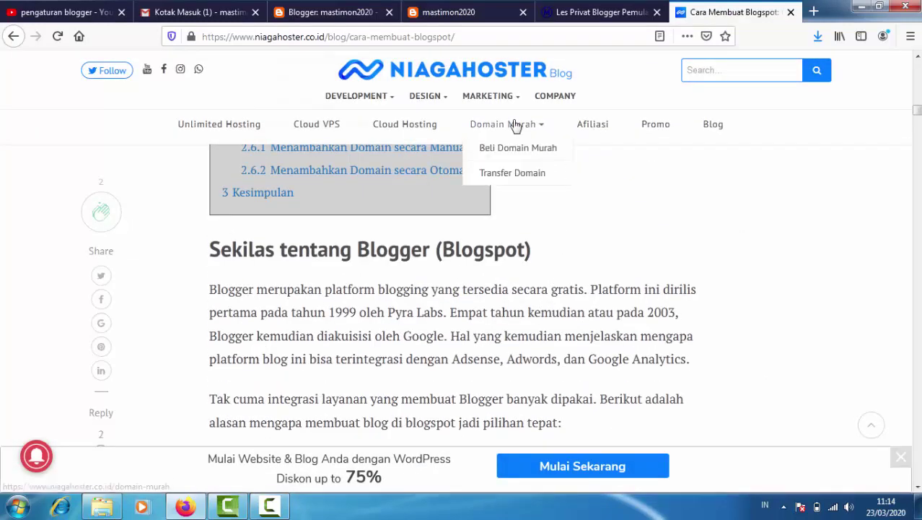
mouse_move(480, 93)
- Show Blogger's post list for mastimon2020, revisit the Les Privat page and return to the post list
click(332, 14)
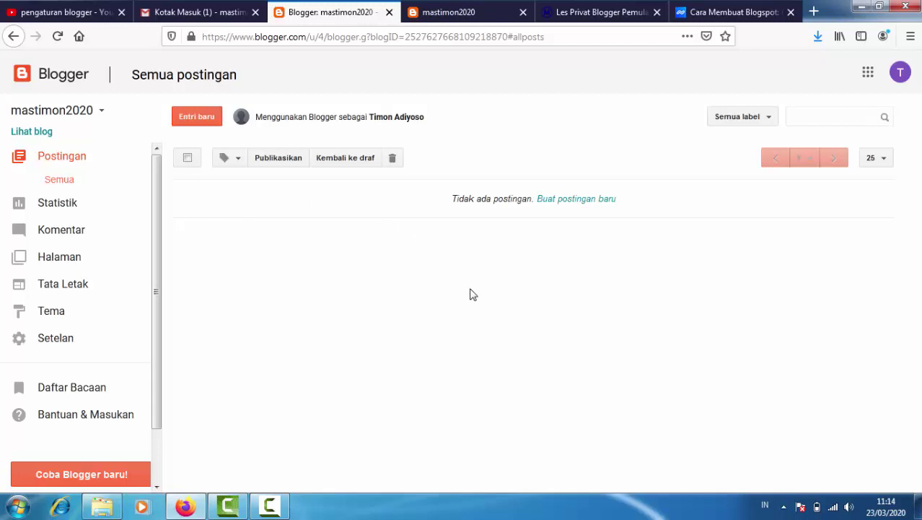
click(581, 15)
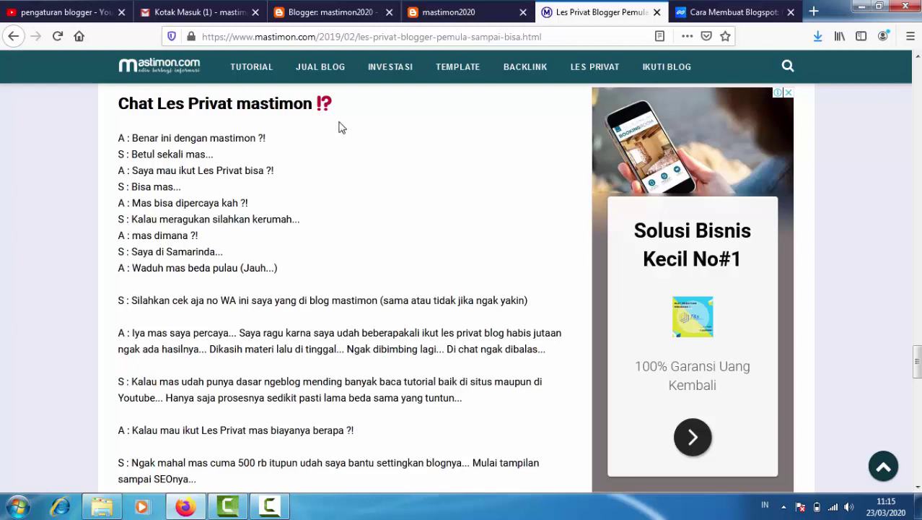
click(331, 13)
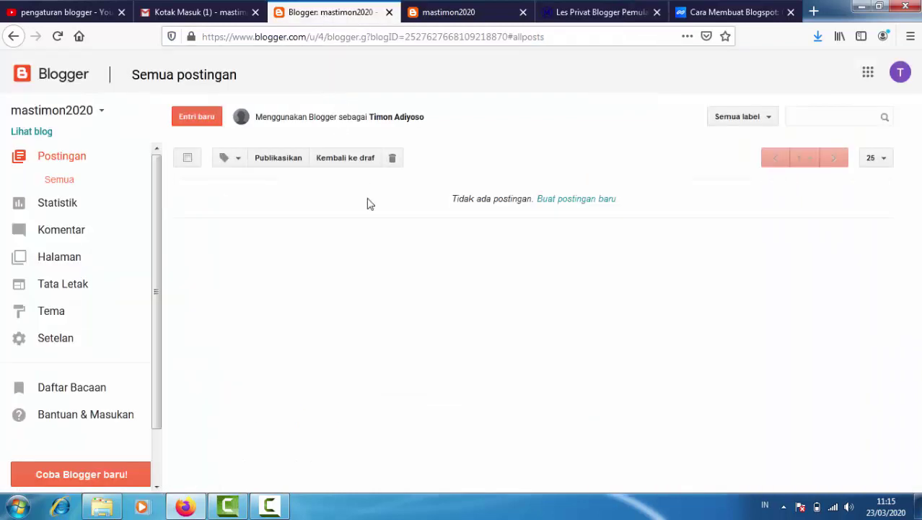